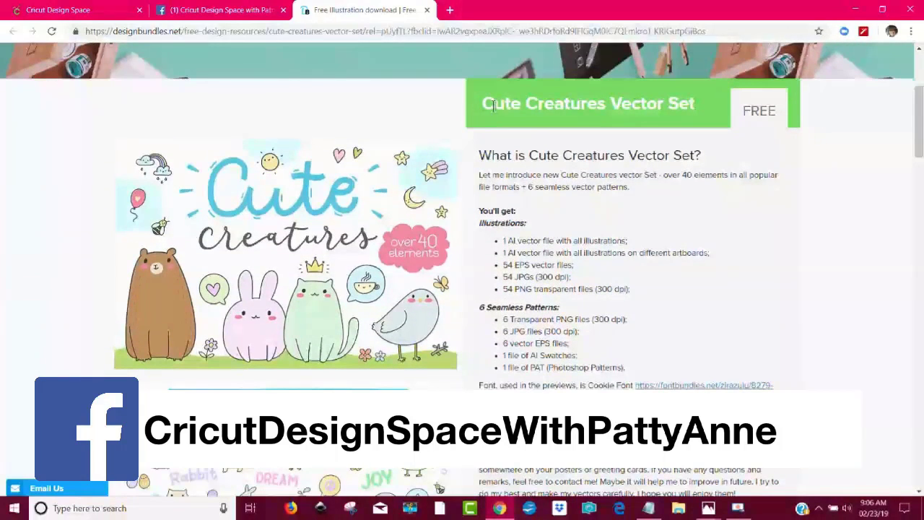
Download the free Cute Creatures Vector Set from its product page and dismiss the Mega Craft Bundle offer
drag(482, 103, 700, 119)
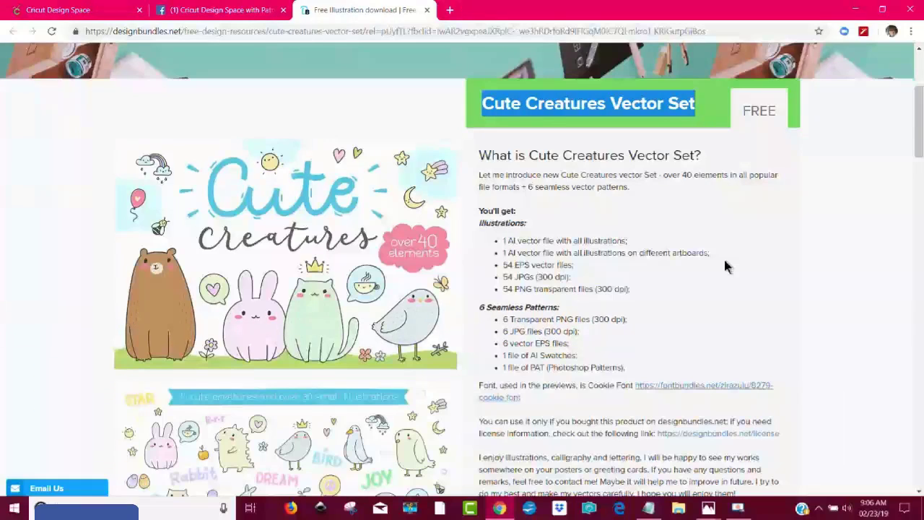
scroll(725, 267, down, 4)
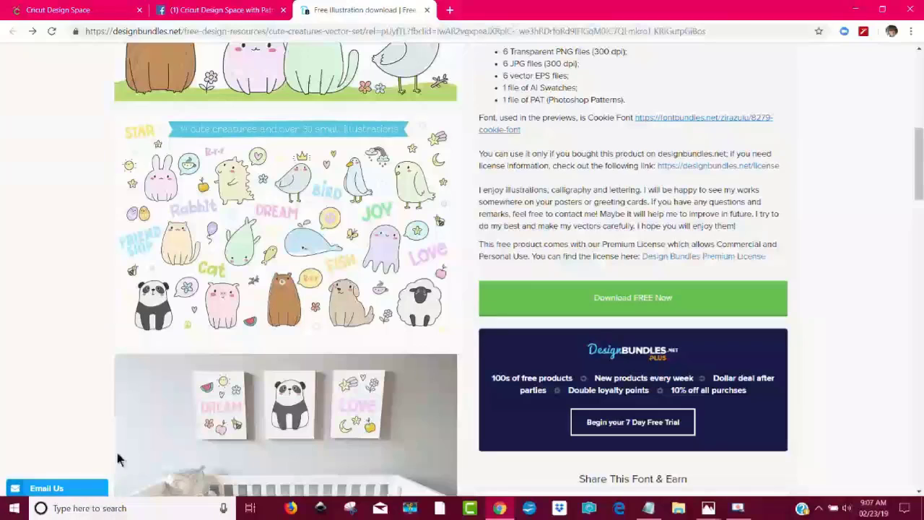
click(649, 299)
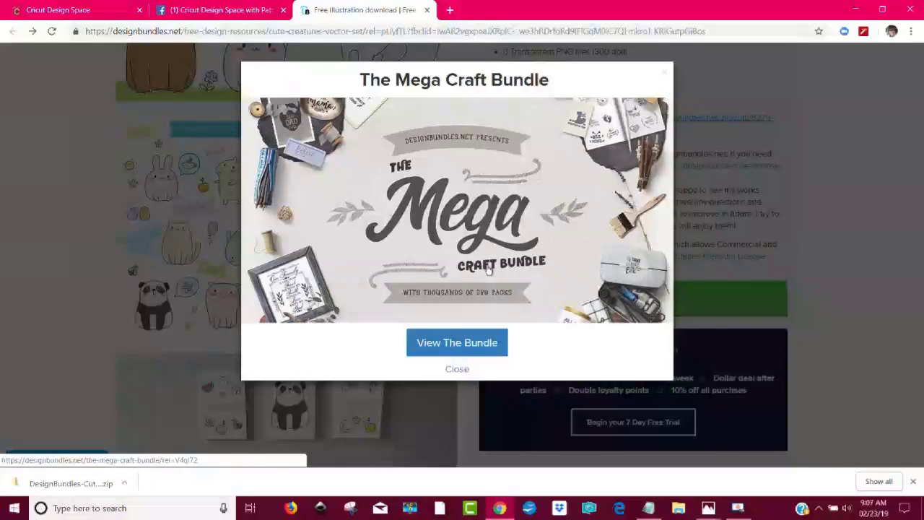
click(457, 371)
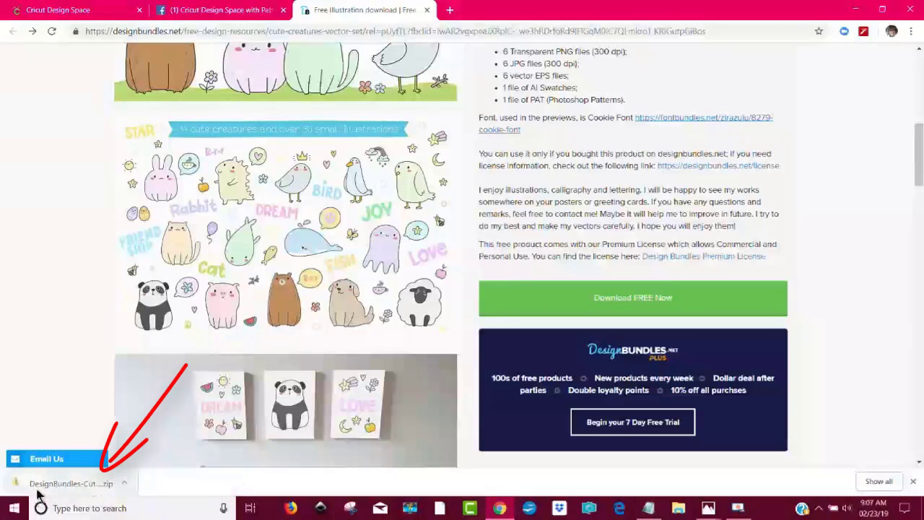
Open the downloaded vector set zip and extract all its contents to the proposed folder in Downloads
click(124, 484)
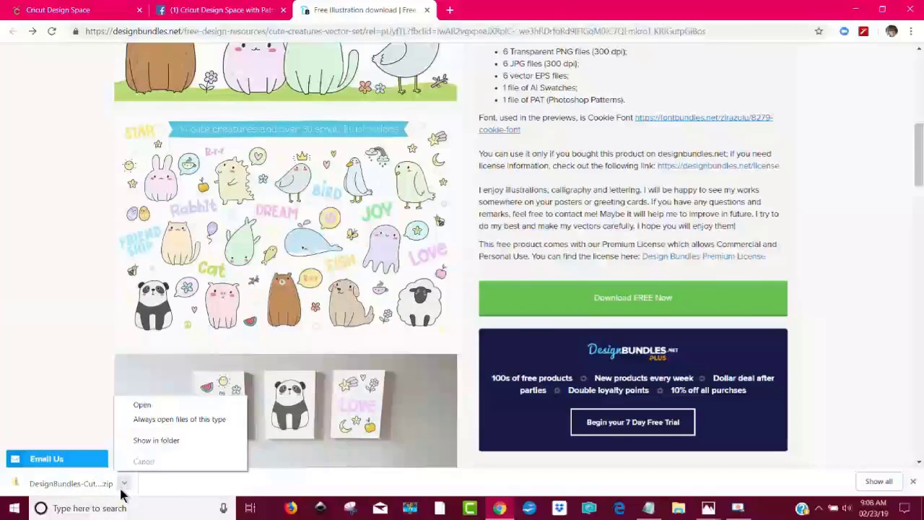
click(148, 406)
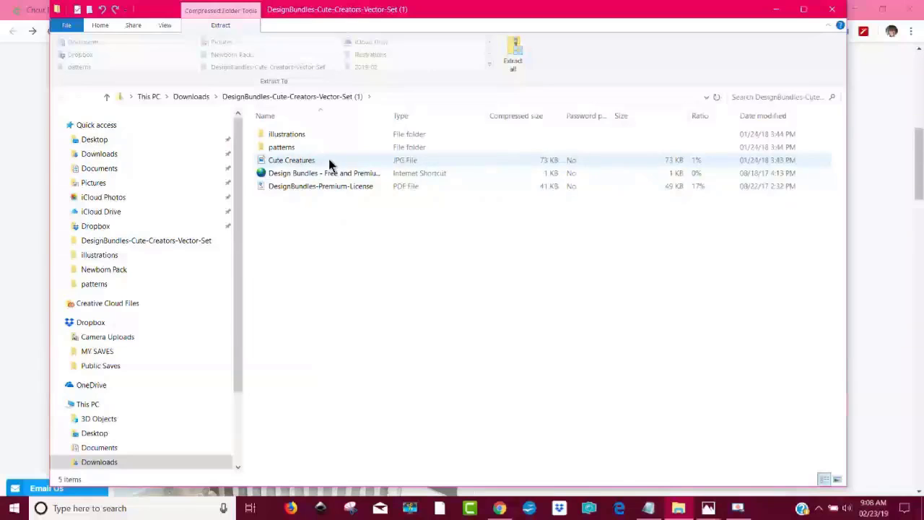
click(284, 134)
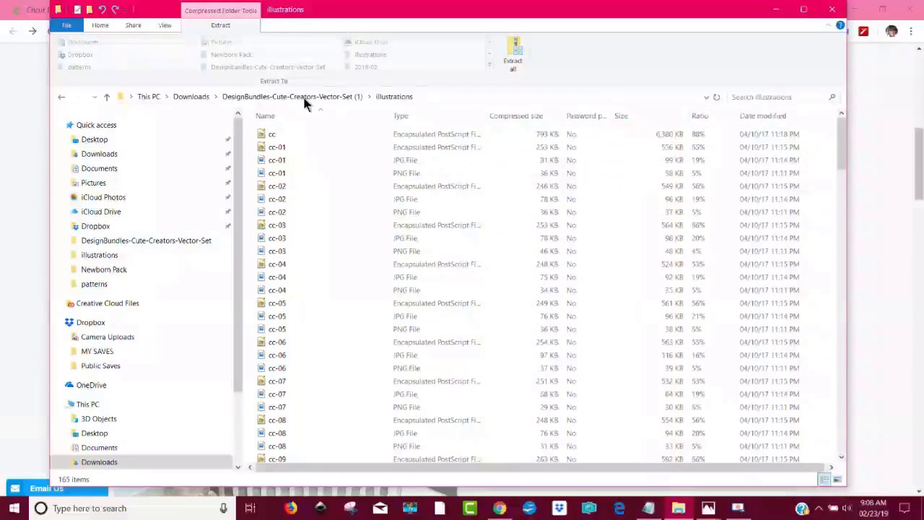
click(106, 96)
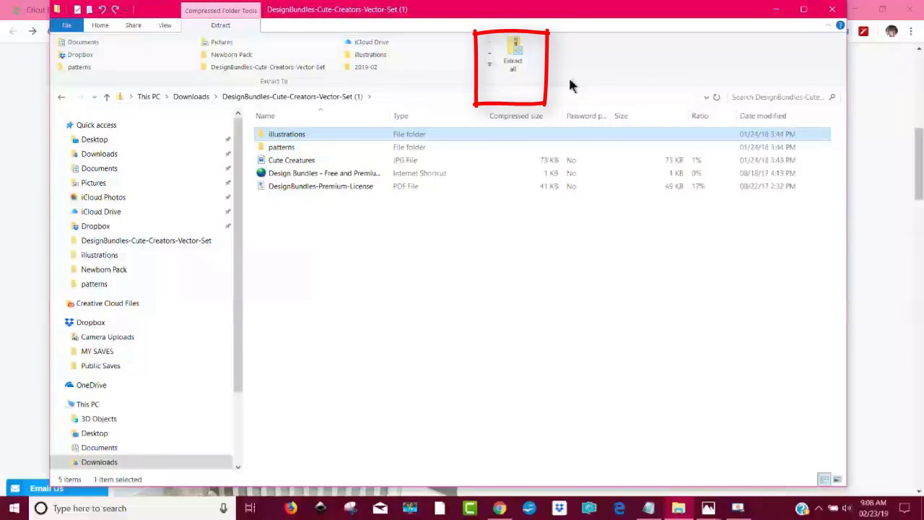
click(519, 52)
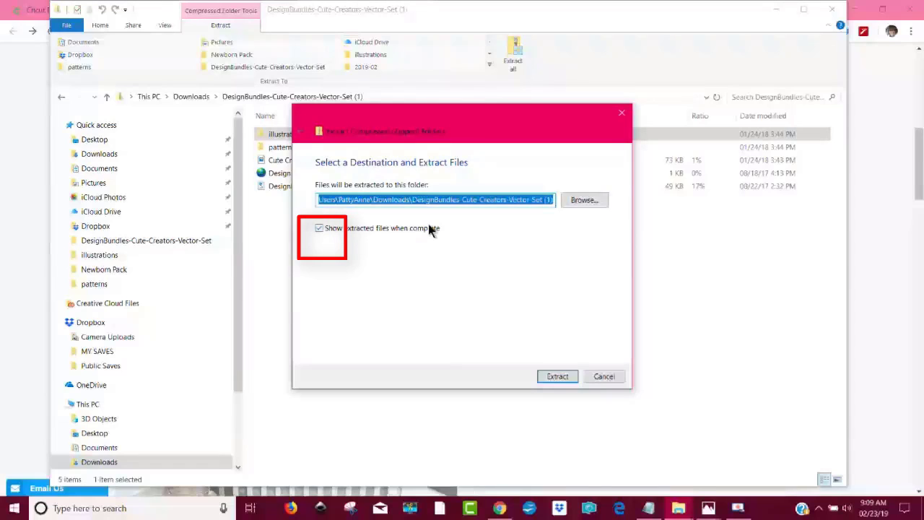
click(564, 381)
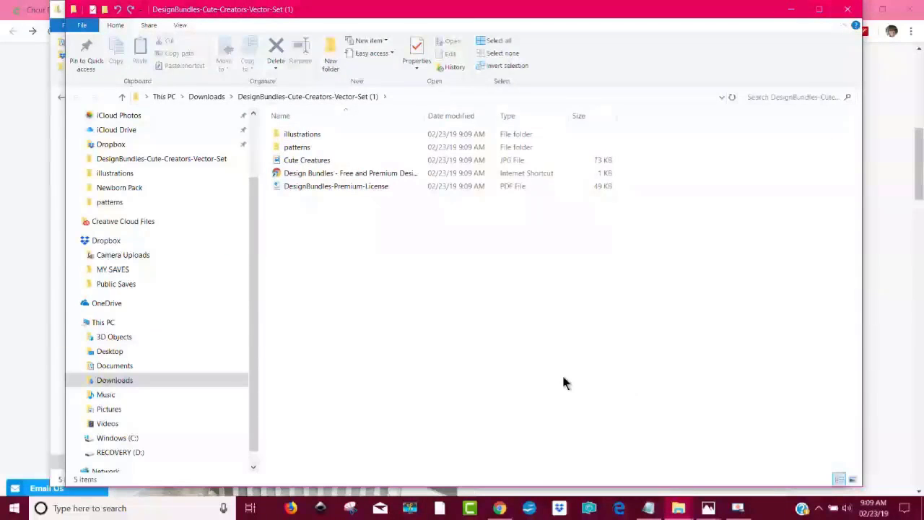
Look through the extracted patterns folder and its layout options, and close the extracted folder's window
double_click(311, 147)
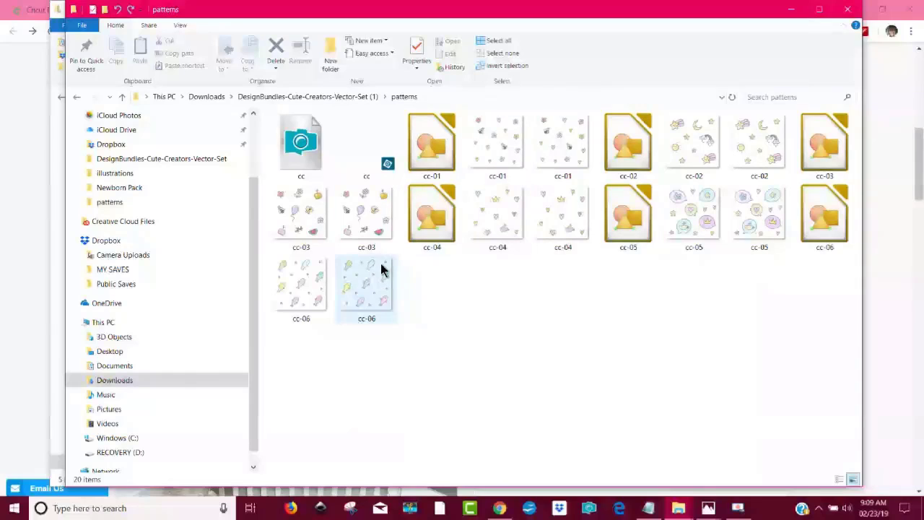
click(180, 26)
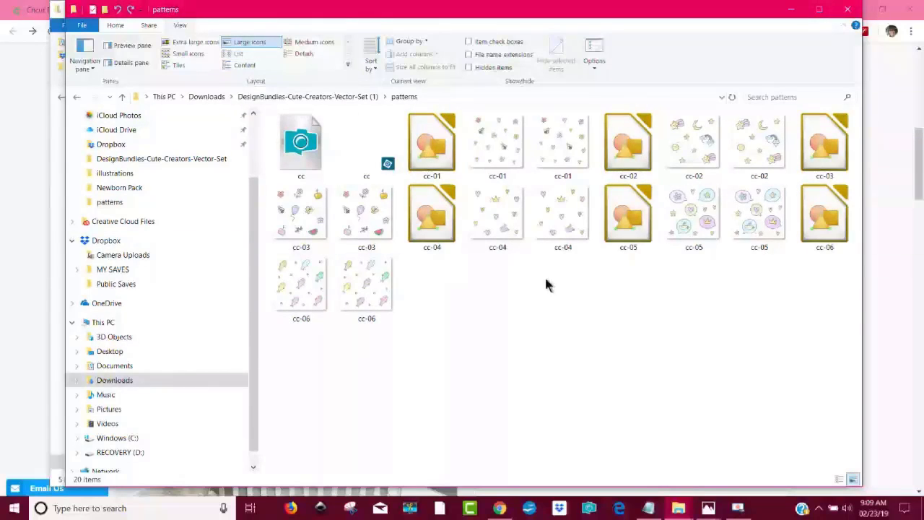
click(848, 11)
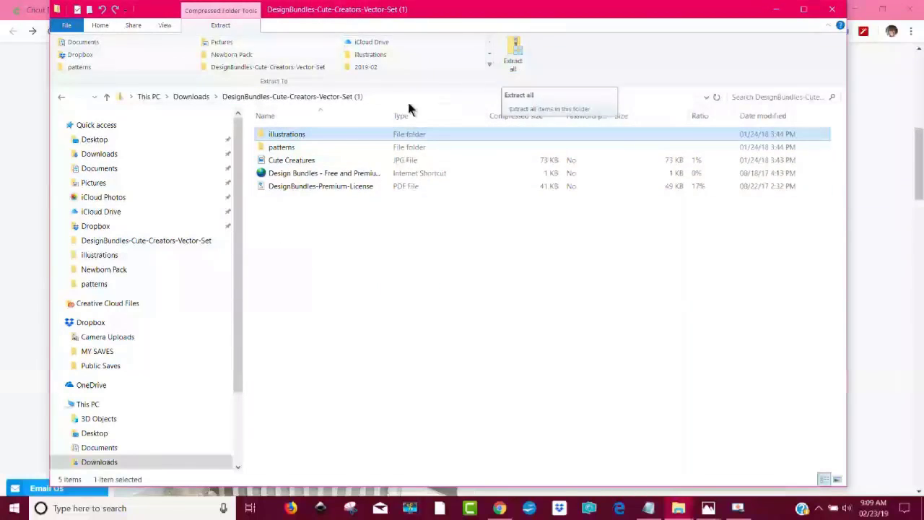
View the zip archive's illustrations folder as large icons, and close the archive window
double_click(304, 135)
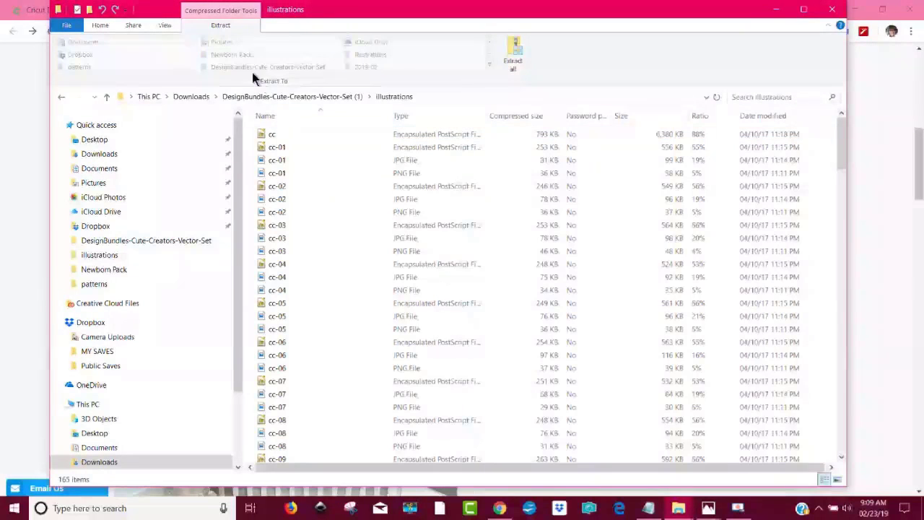
click(165, 25)
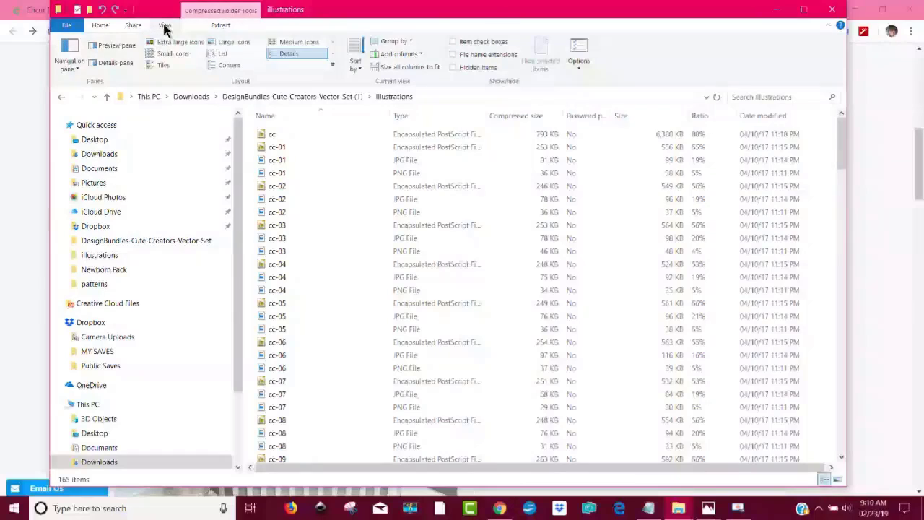
click(226, 45)
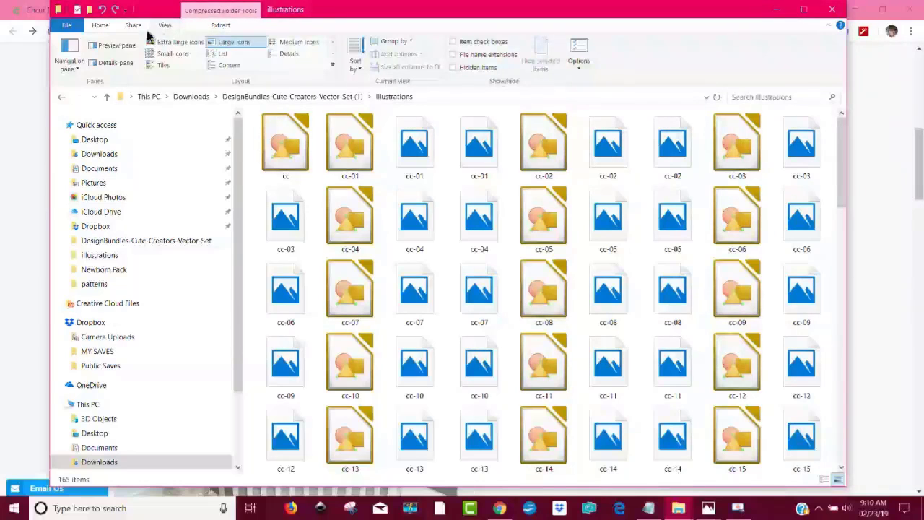
click(106, 96)
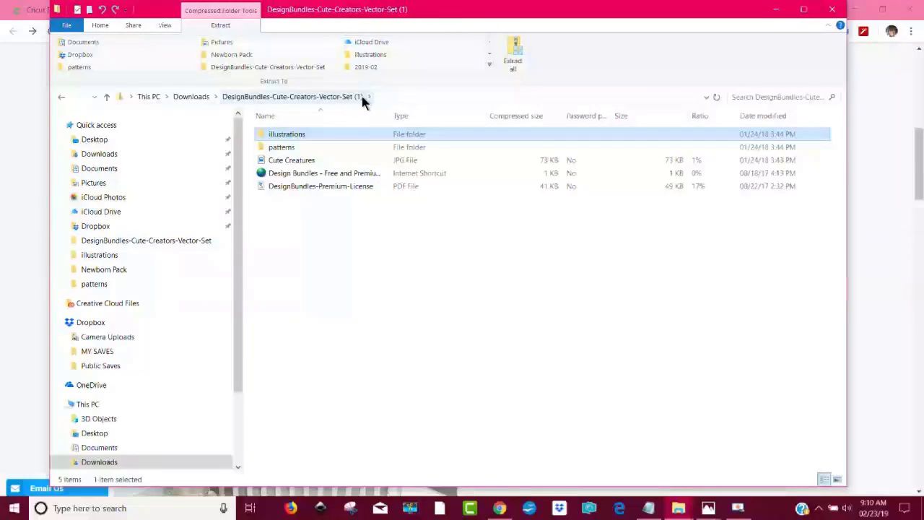
click(423, 96)
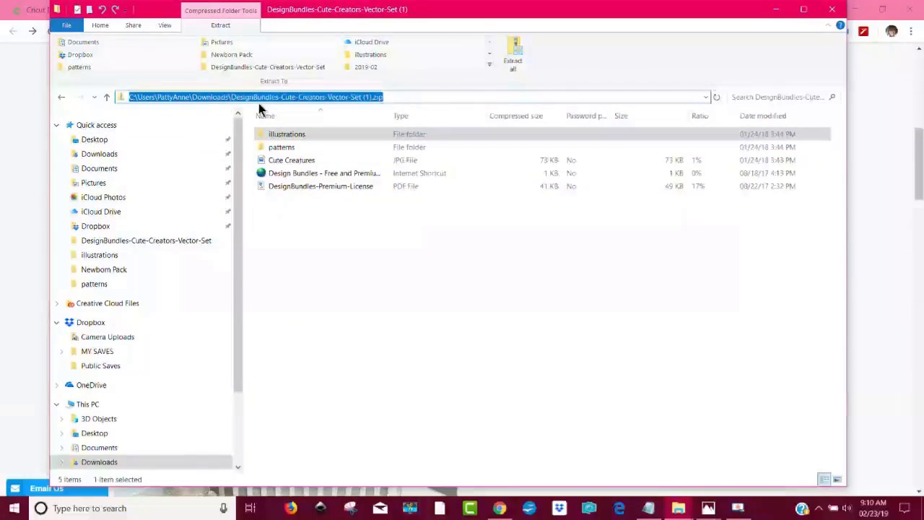
click(832, 12)
click(626, 118)
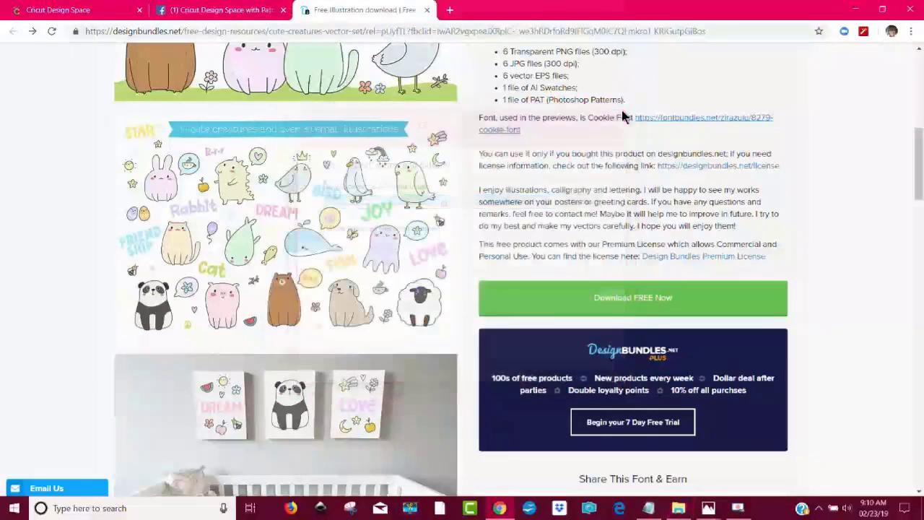
Switch to Cricut Design Space and cancel the mat preparation to return to the canvas
click(83, 11)
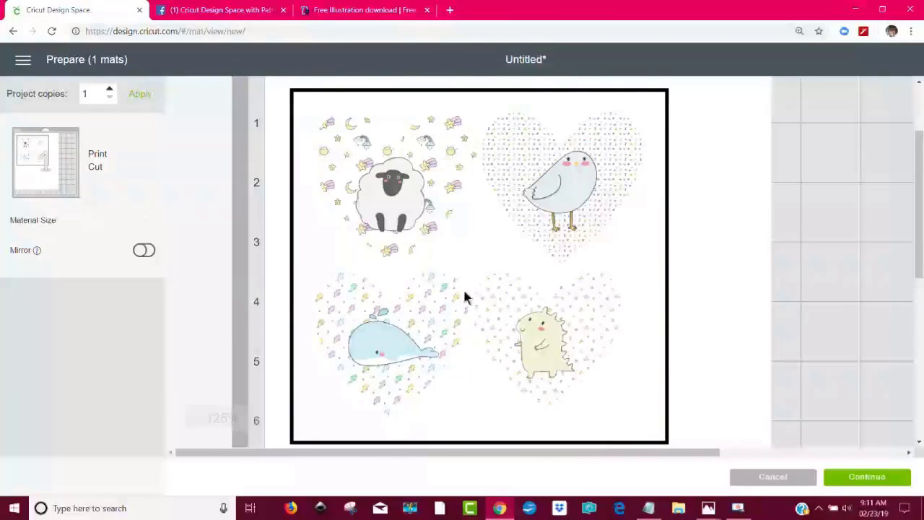
click(779, 477)
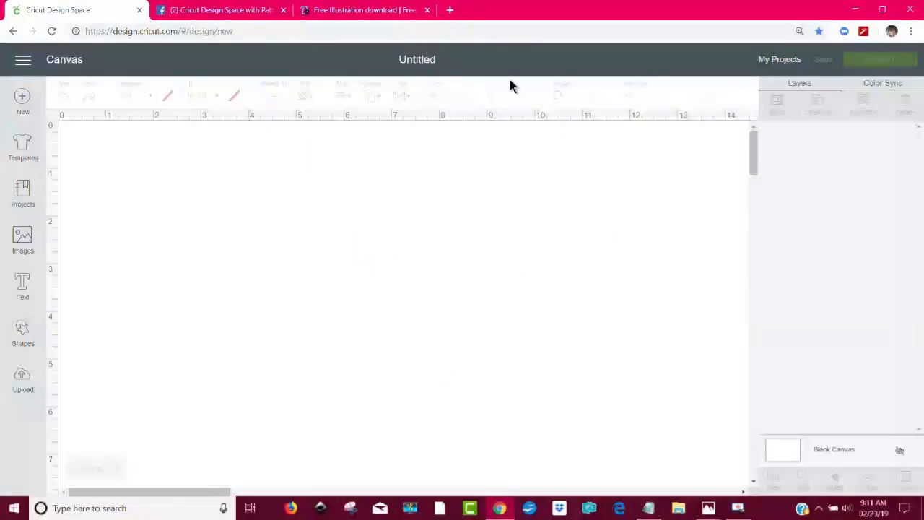
Start an image upload and browse to the illustrations folder inside DesignBundles-Cute-Creators-Vector-Set in Downloads
click(22, 377)
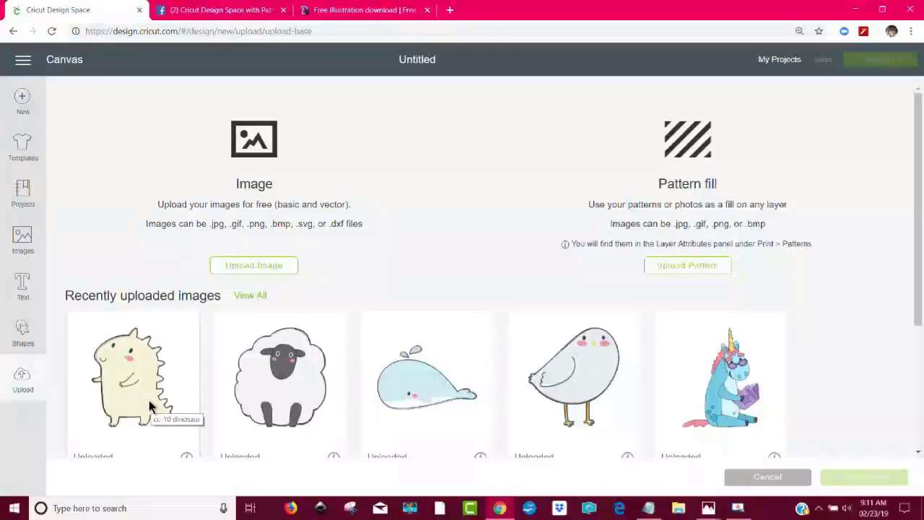
click(254, 265)
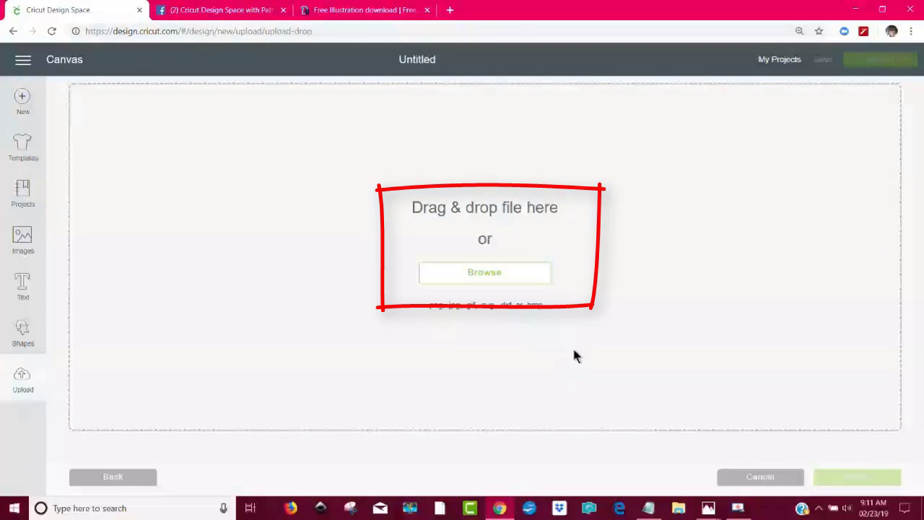
click(549, 279)
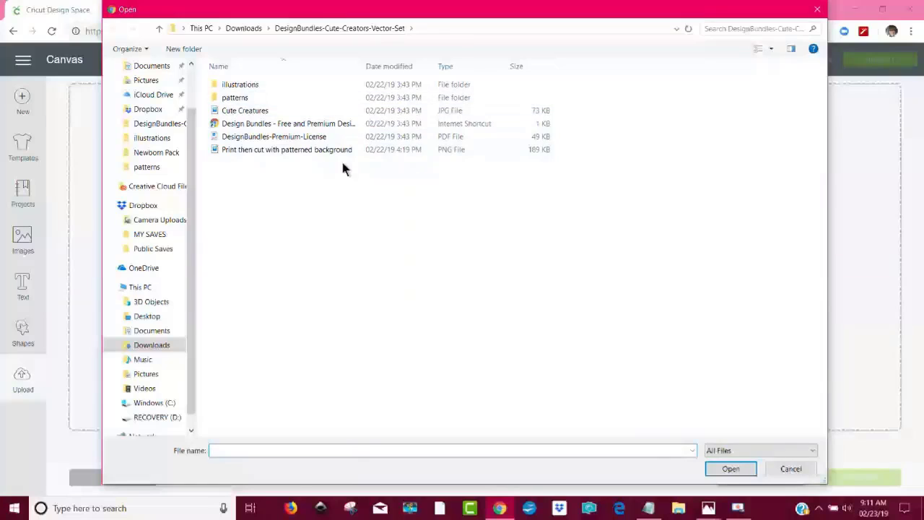
click(159, 28)
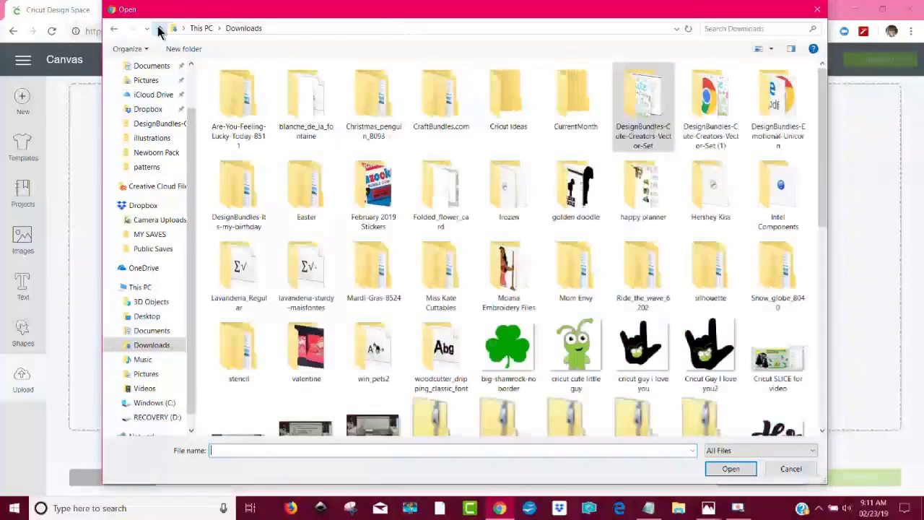
double_click(643, 101)
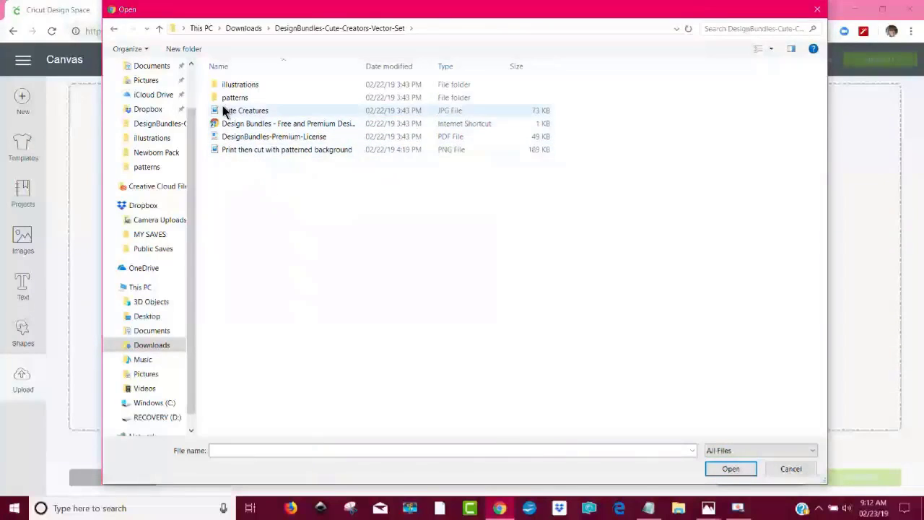
click(255, 85)
double_click(255, 85)
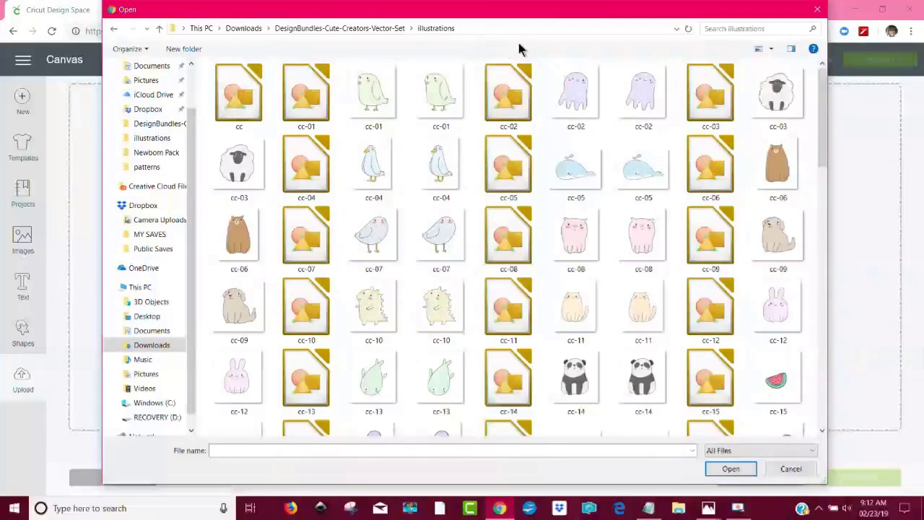
Show the illustration files in the list layout, and switch them to extra large icons
click(770, 48)
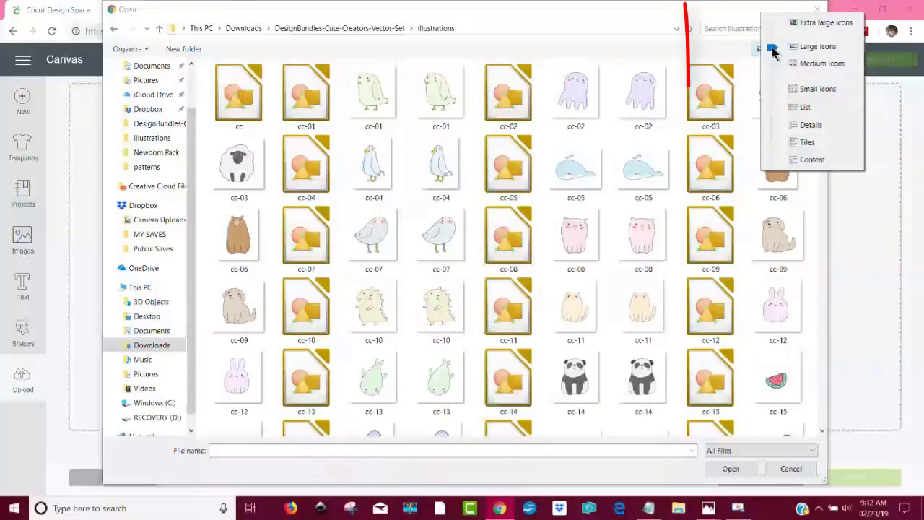
click(787, 108)
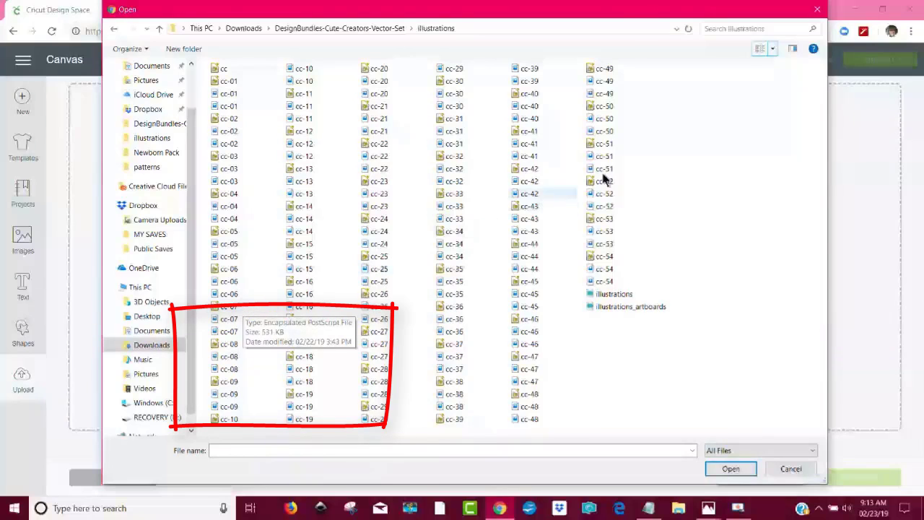
click(773, 49)
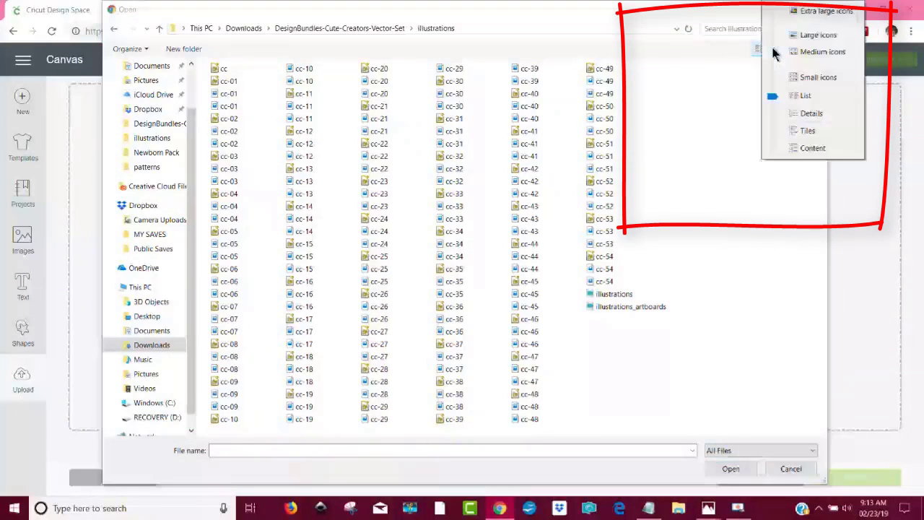
click(800, 11)
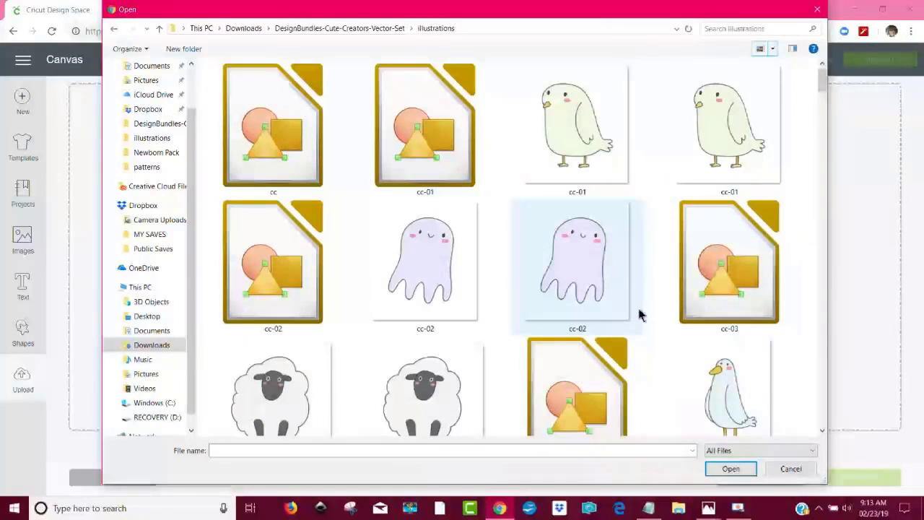
scroll(598, 212, down, 1)
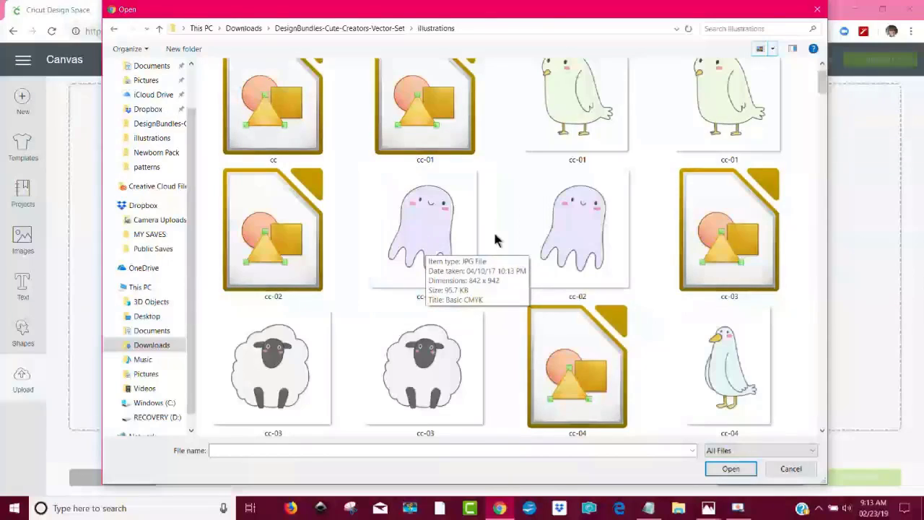
Open the purple creature's PNG file cc-02 for upload and choose Complex as its image type
click(564, 228)
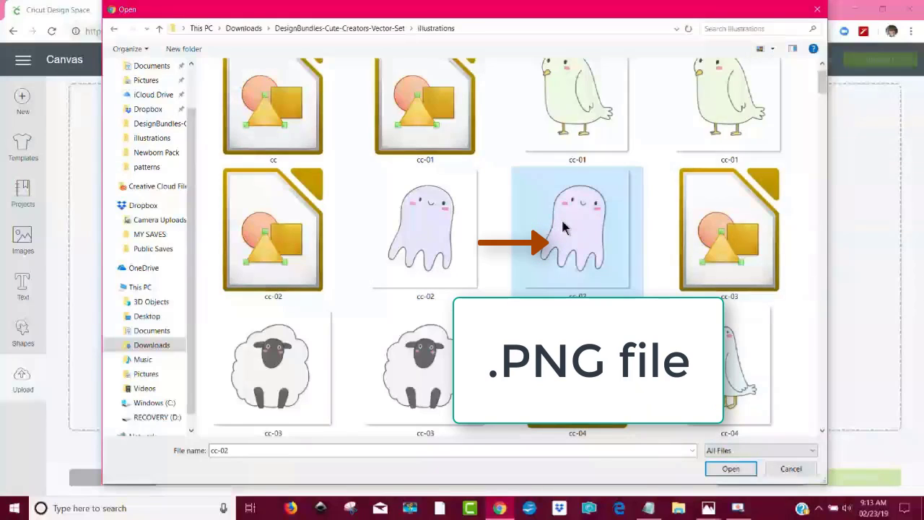
click(737, 472)
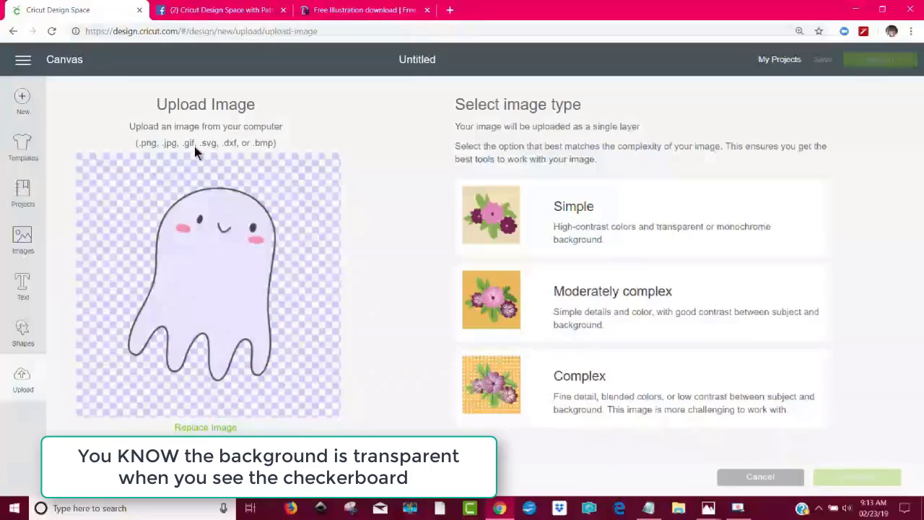
click(632, 388)
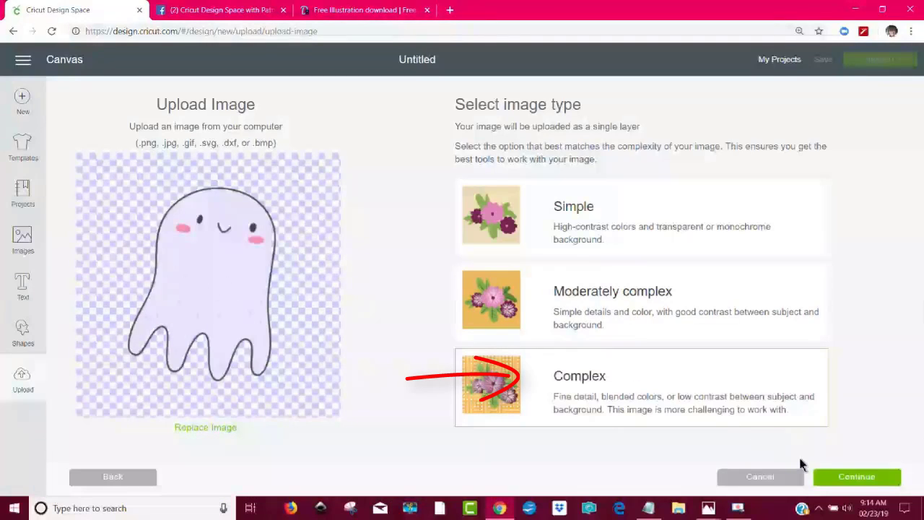
Take the purple creature's transparent PNG through the Select & erase stage to the save page without erasing anything
click(892, 485)
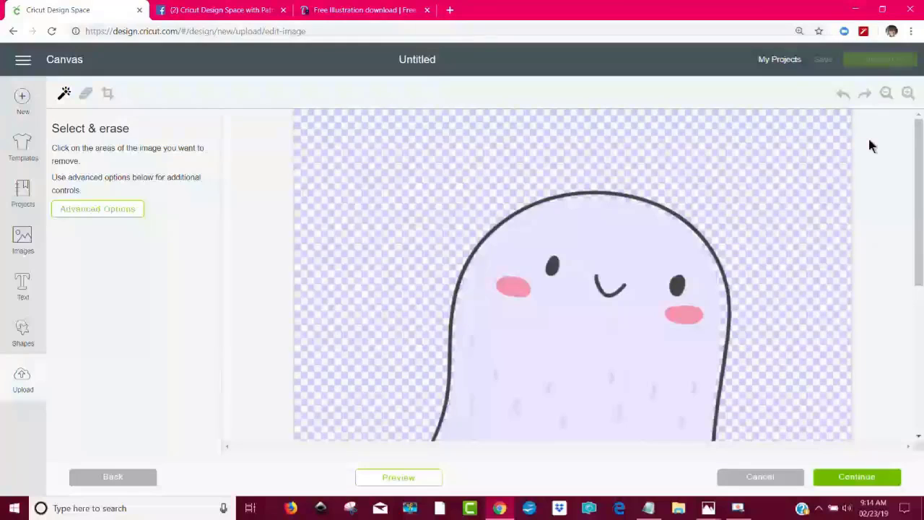
mouse_move(917, 128)
mouse_down()
mouse_move(916, 311)
mouse_move(917, 165)
mouse_up()
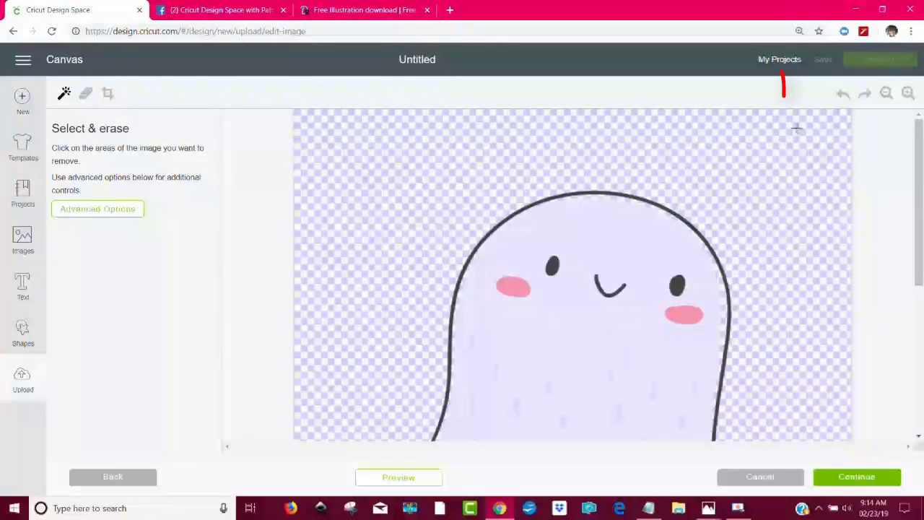
click(886, 94)
click(886, 93)
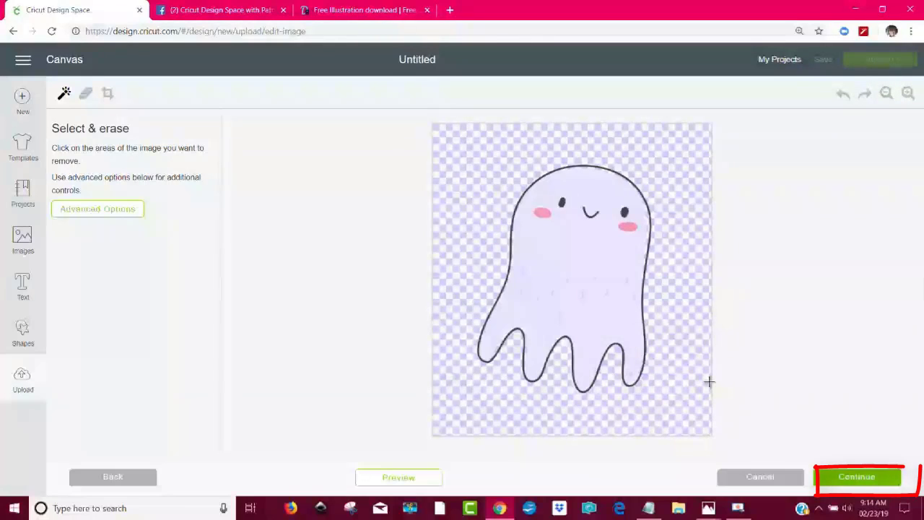
click(858, 479)
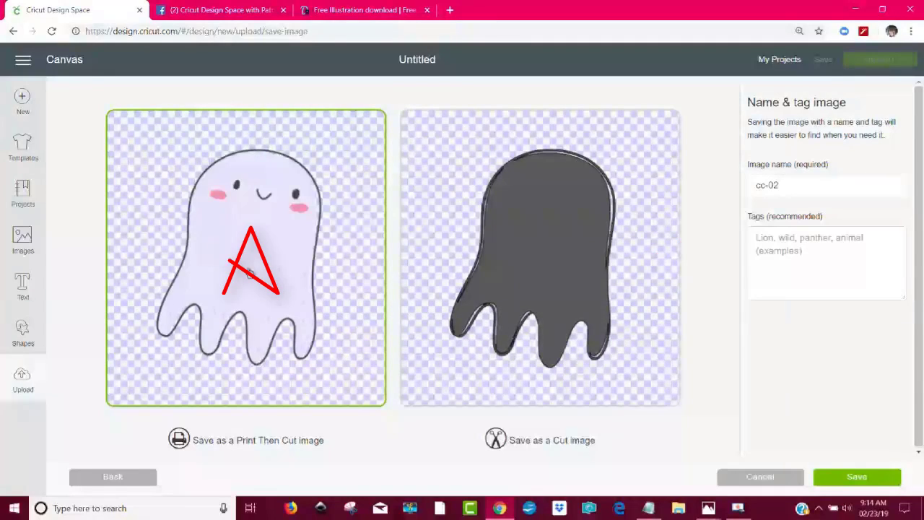
Name the image cc-02 Octopus png and save it as a Print Then Cut image
click(791, 184)
click(792, 185)
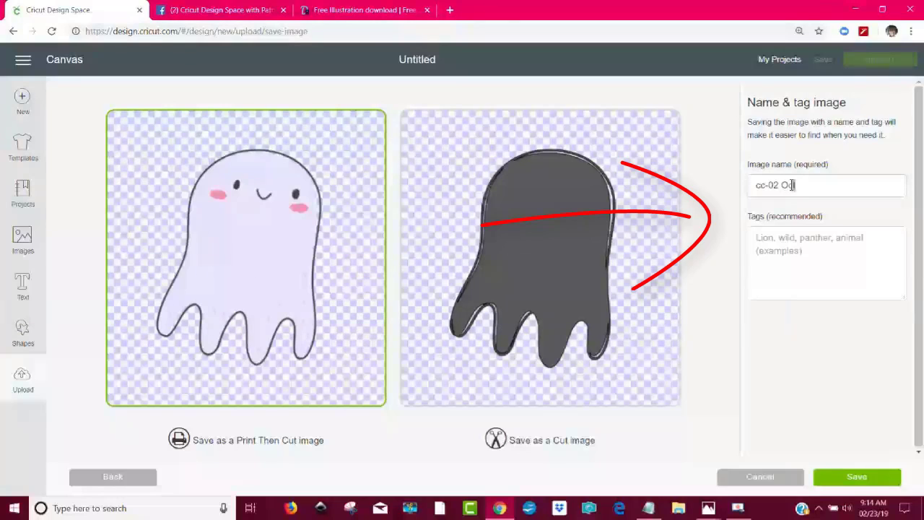
text(Octopus png)
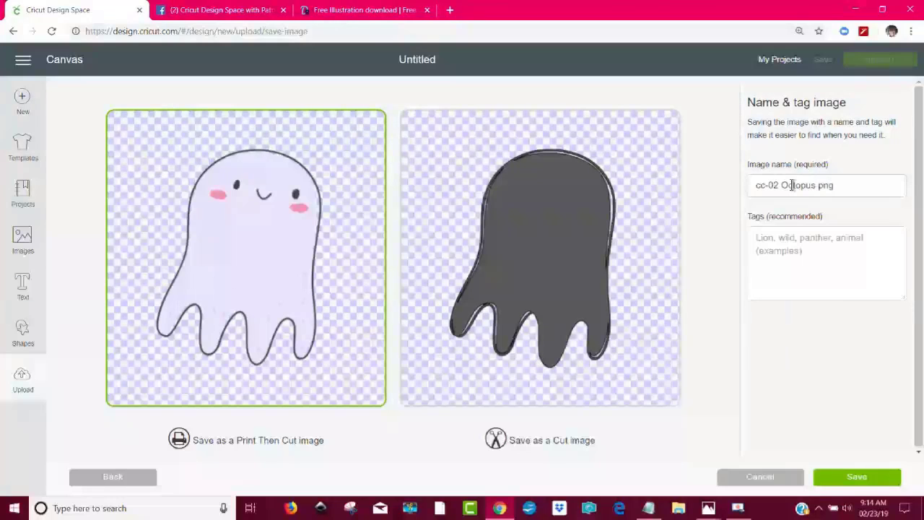
click(852, 475)
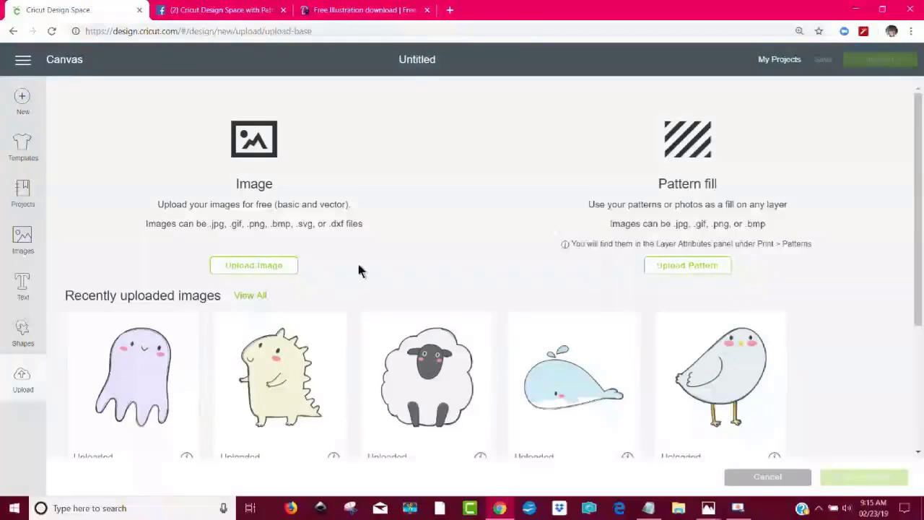
Upload the purple creature's white-background cc-02 file as a new Complex image and continue to the erase stage
click(255, 266)
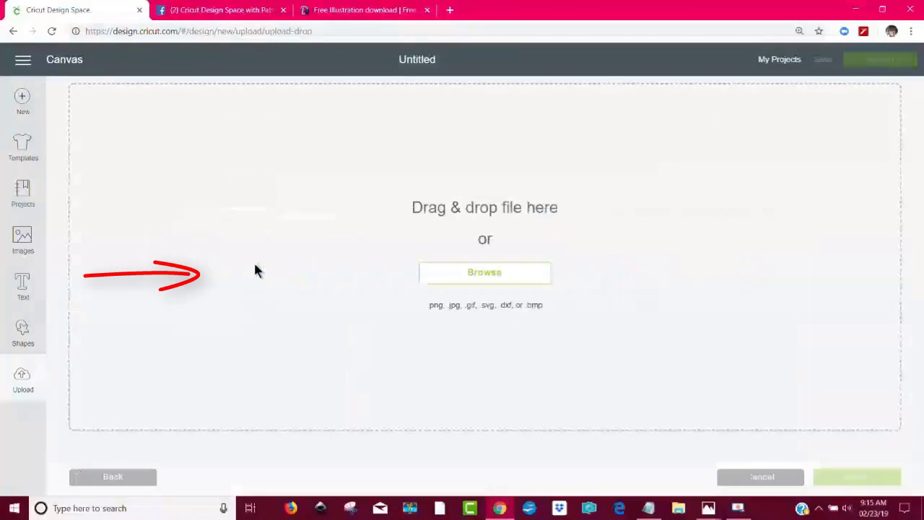
click(484, 280)
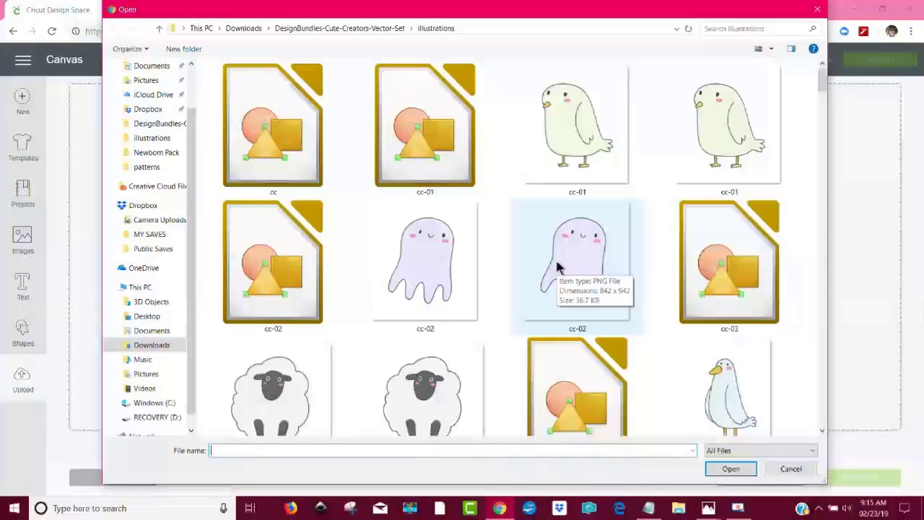
click(426, 266)
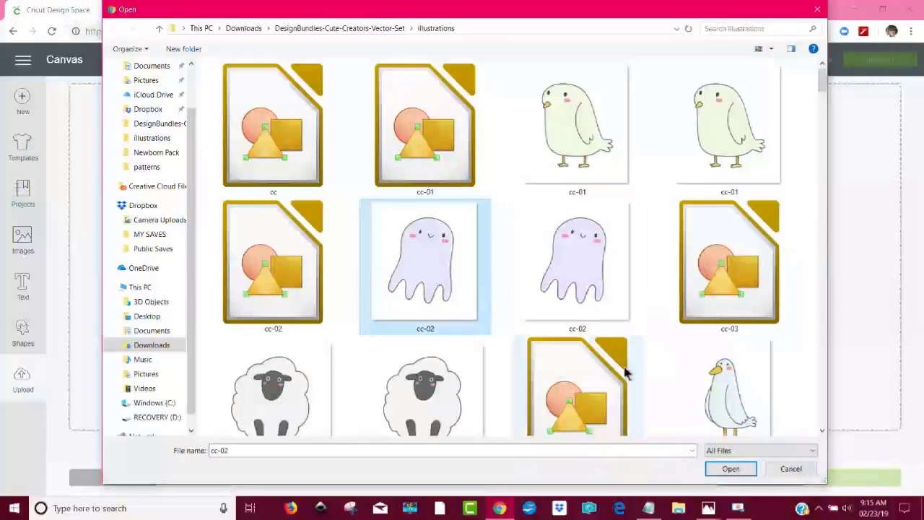
click(731, 468)
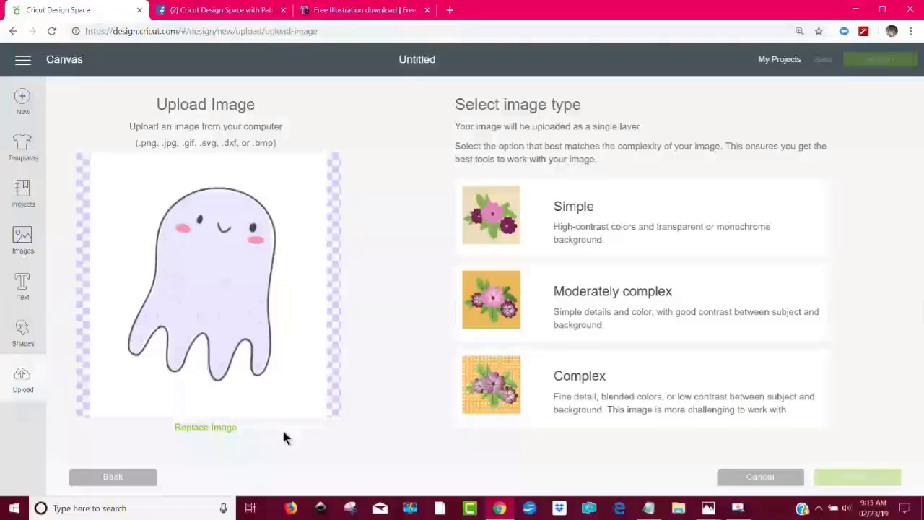
click(634, 403)
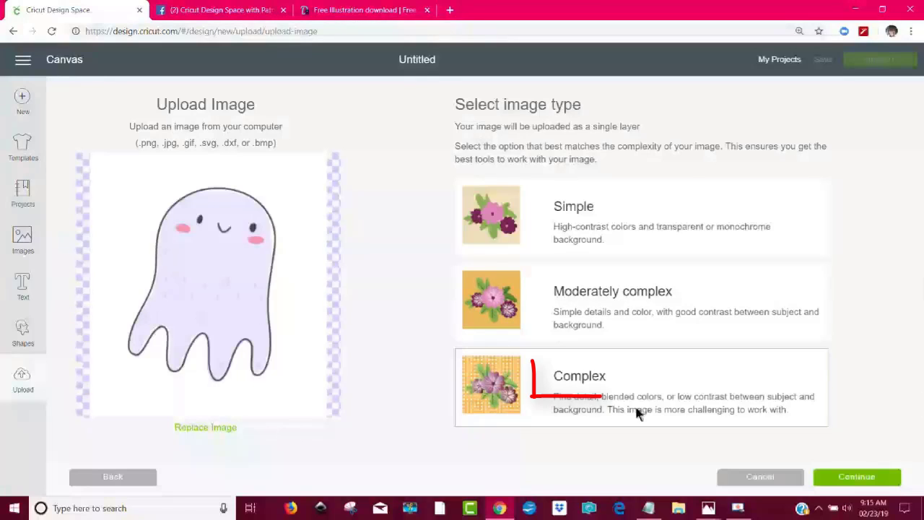
click(851, 478)
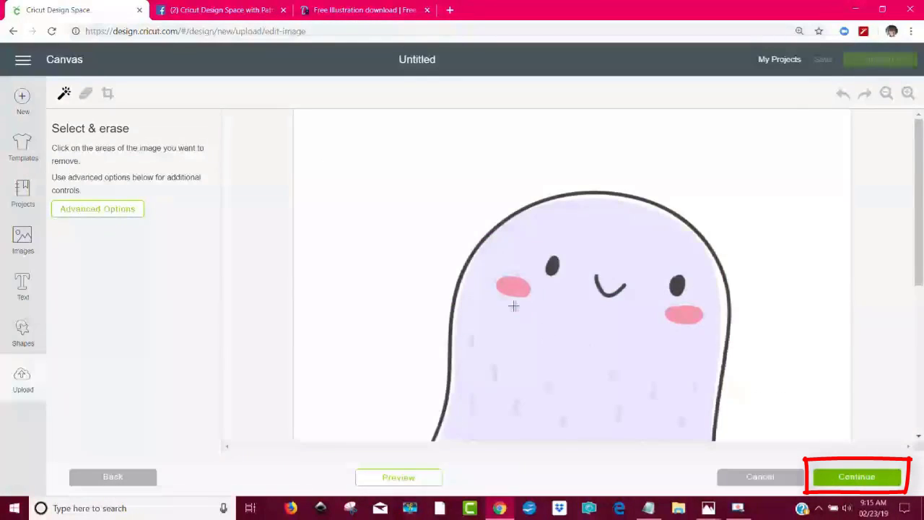
Check the Print Then Cut and Cut previews with the white background left in, and return to the erase stage
click(887, 94)
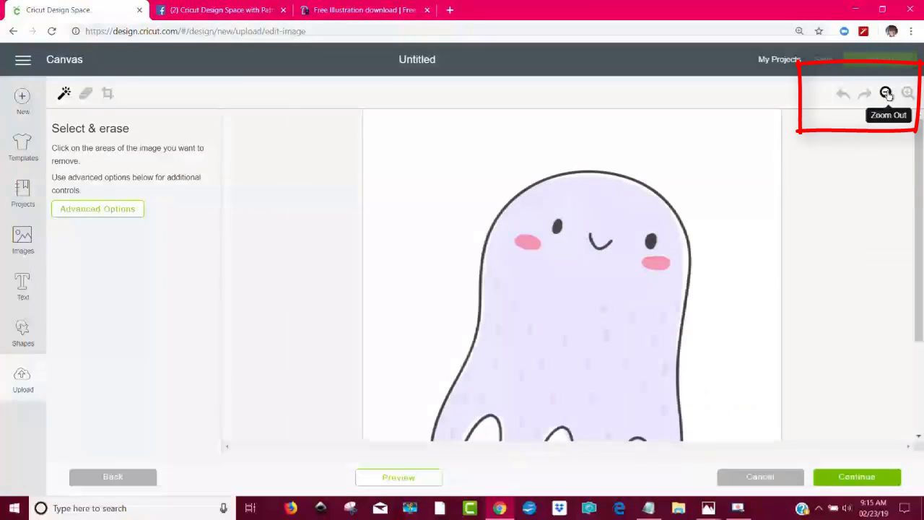
click(887, 94)
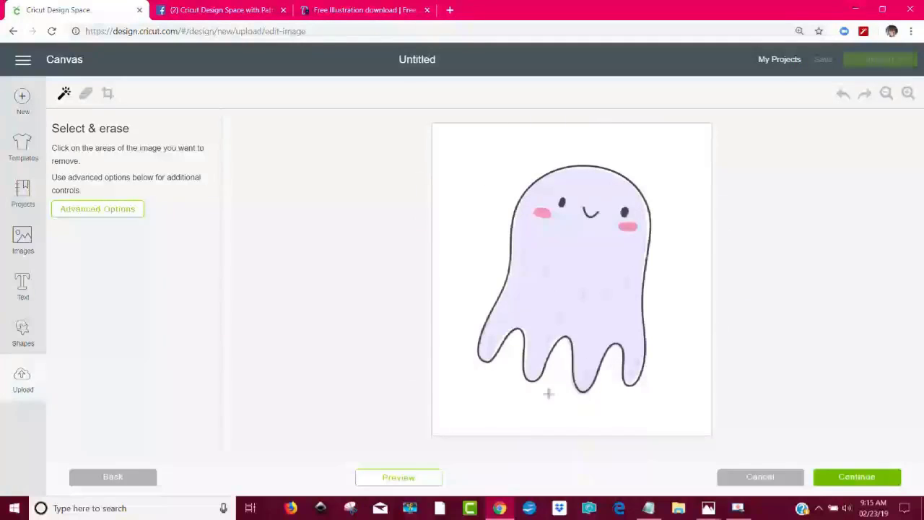
click(857, 477)
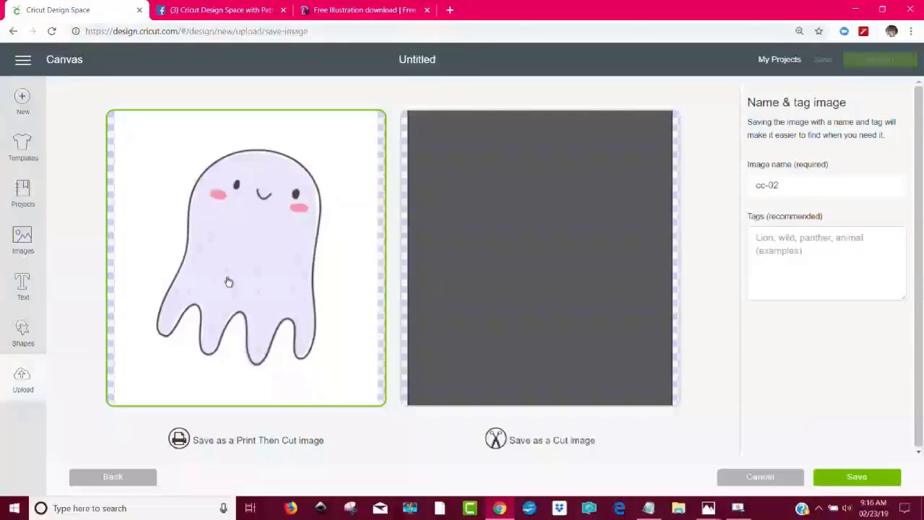
click(134, 482)
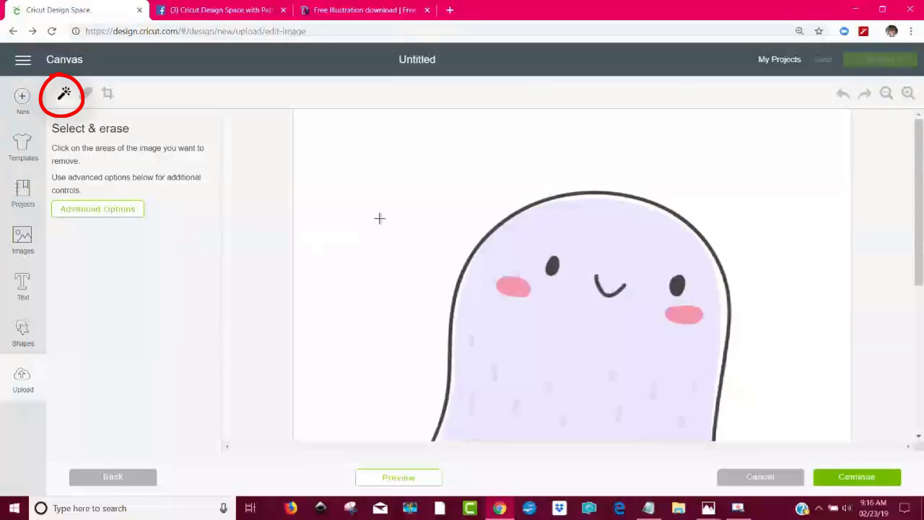
Erase the white background around the purple creature and save it as a Print Then Cut image named cc-02
click(422, 153)
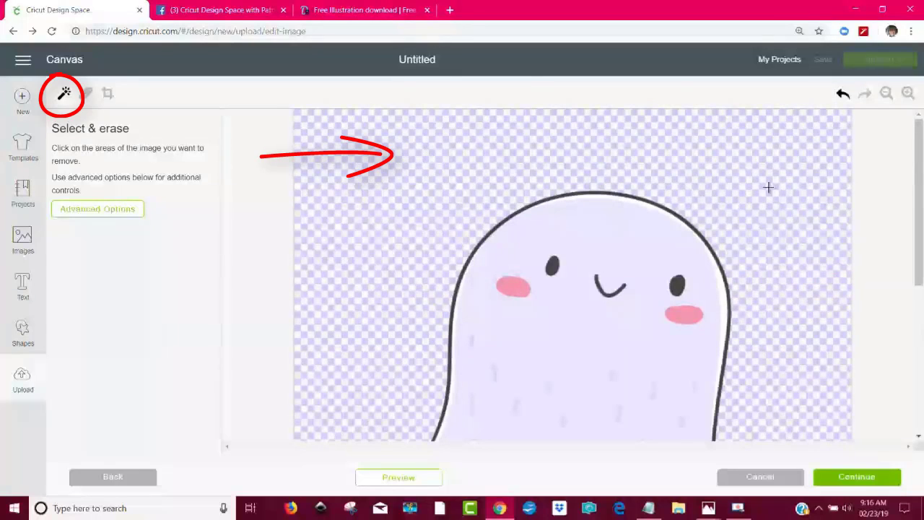
click(887, 94)
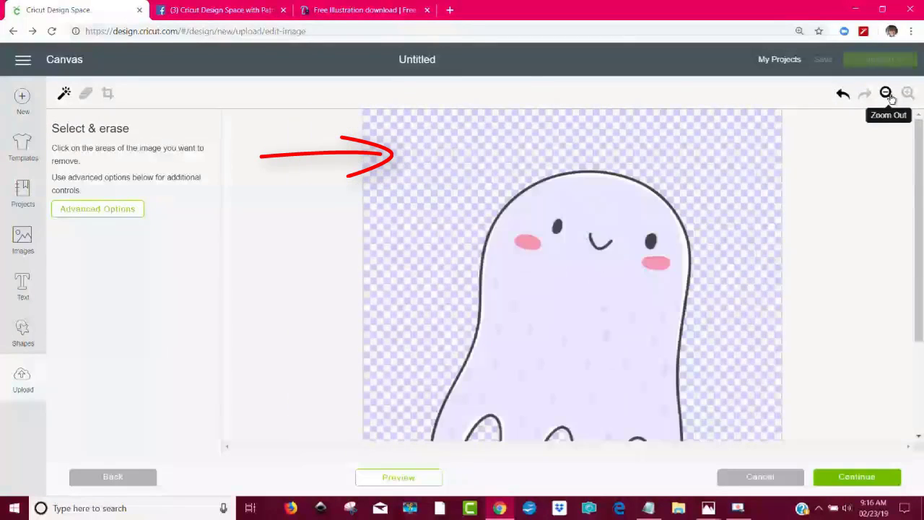
click(887, 94)
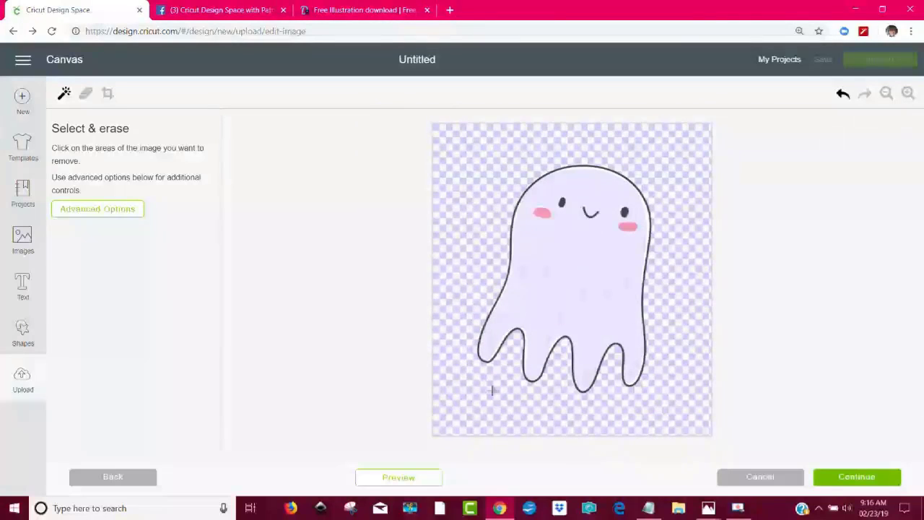
click(846, 480)
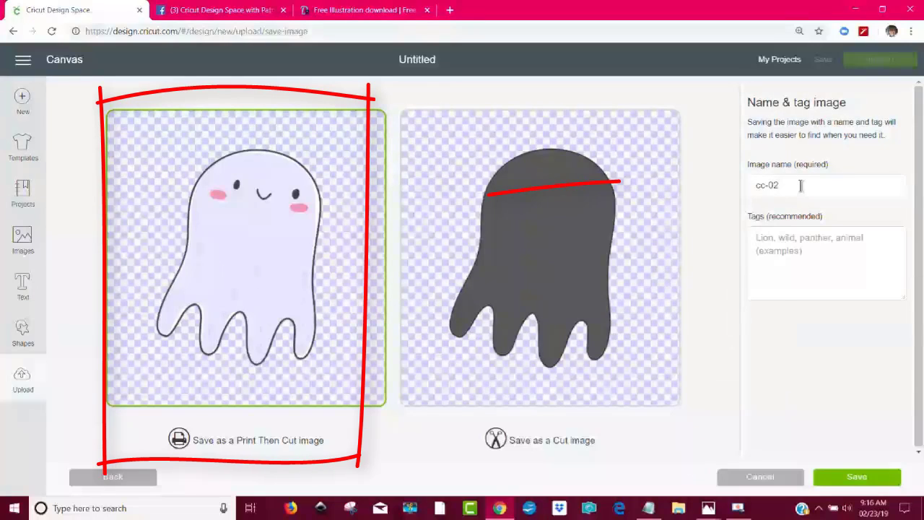
click(857, 479)
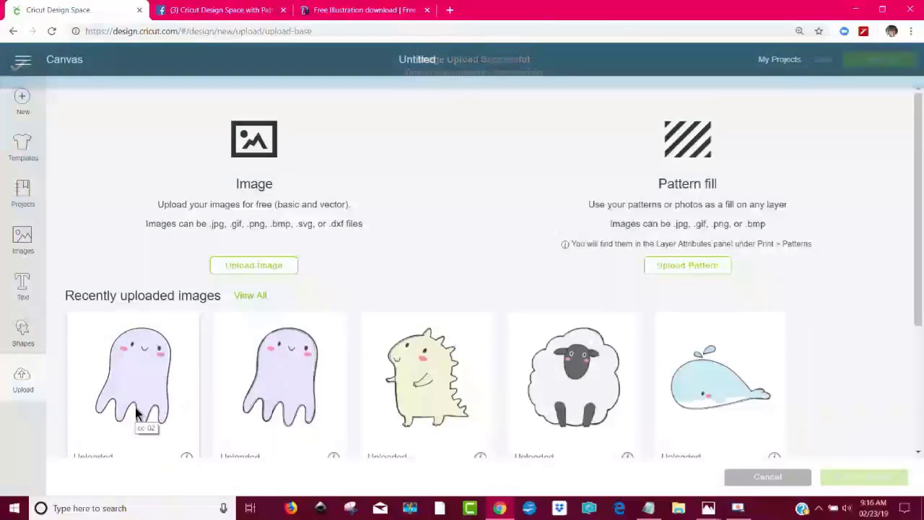
Insert both uploaded purple creature images, cc-02 and cc-02 Octopus png, onto the canvas and place them side by side
scroll(843, 373, down, 2)
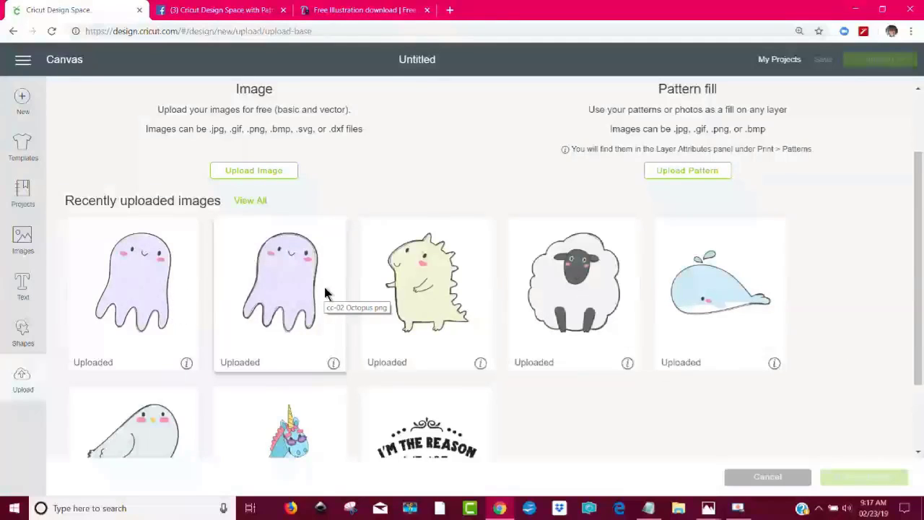
click(125, 302)
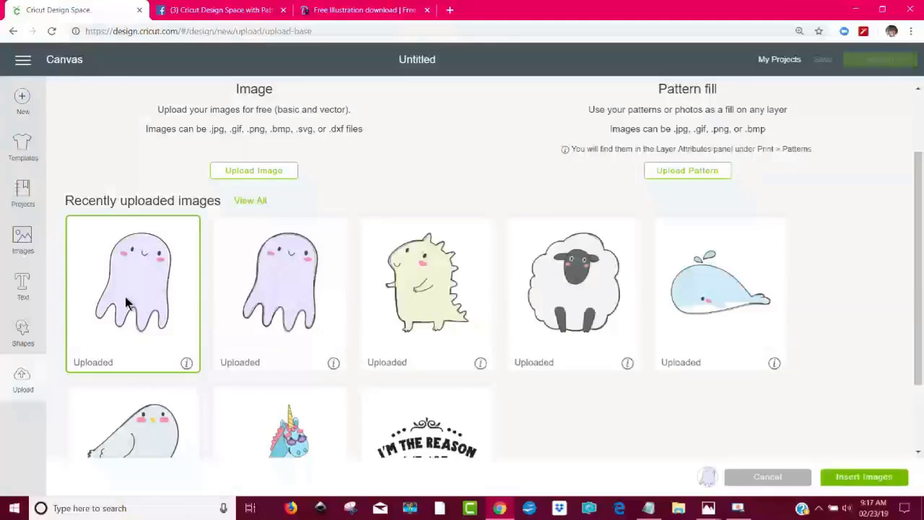
click(266, 296)
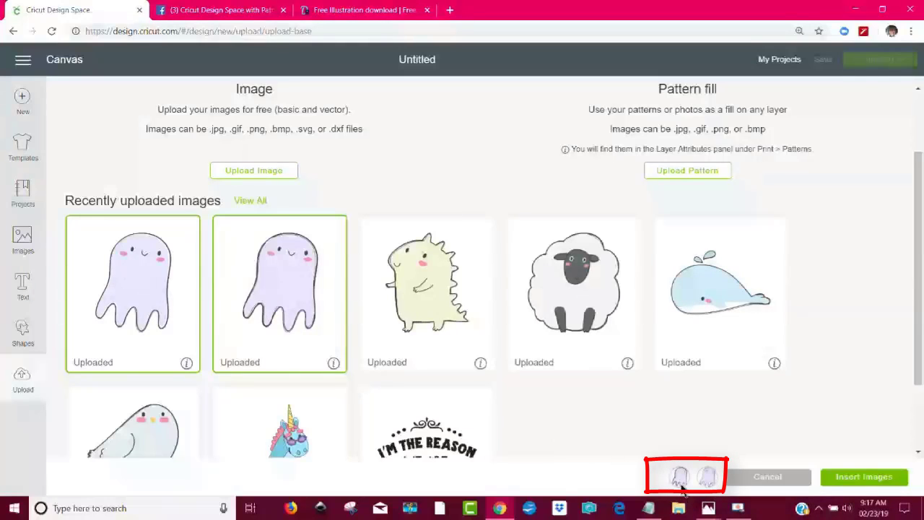
mouse_move(709, 480)
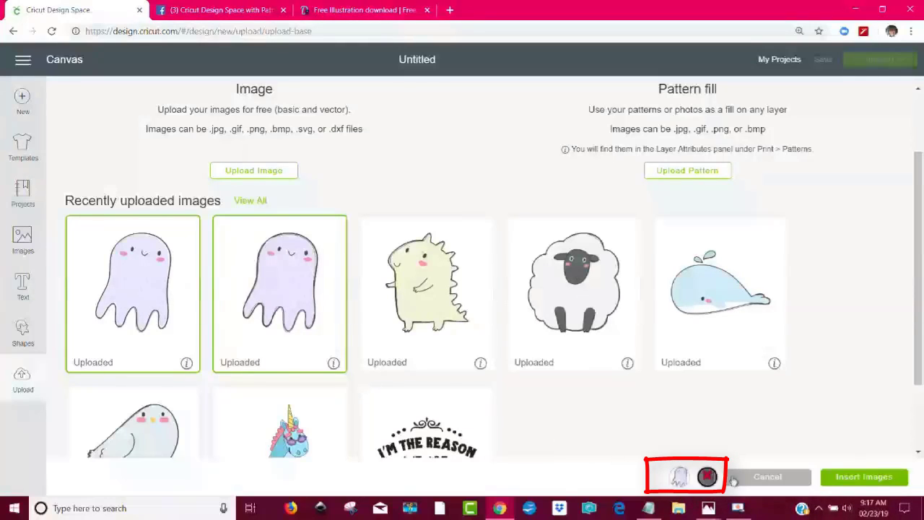
click(865, 478)
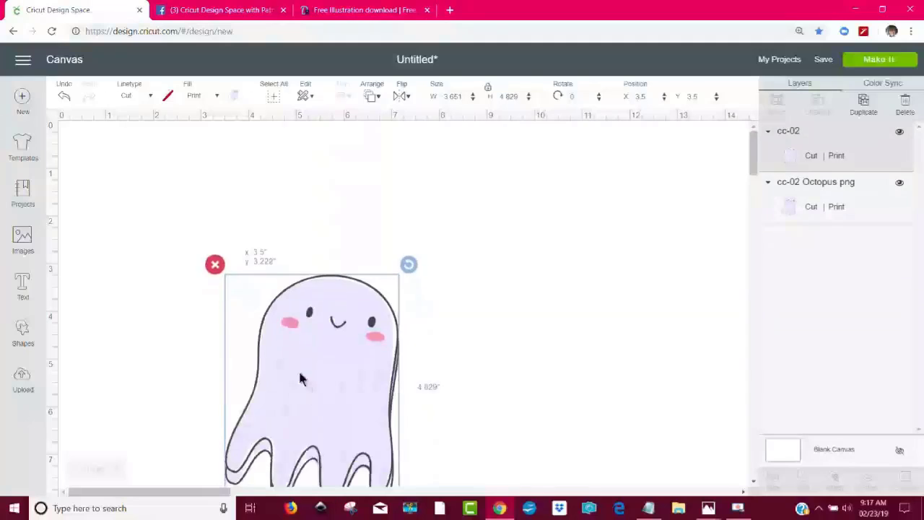
drag(298, 369, 190, 254)
drag(357, 364, 524, 279)
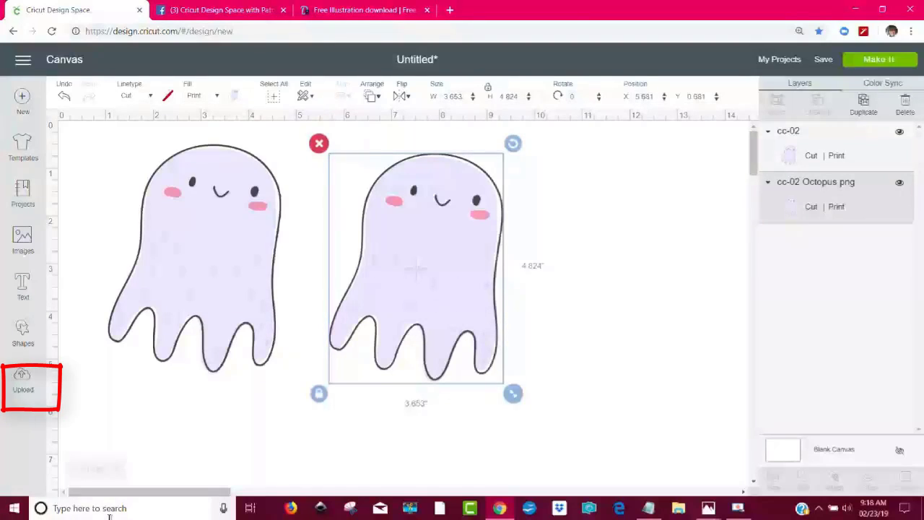
Start another upload of the white-background cc-02 file, set its image type to Complex, and continue past that stage
click(24, 380)
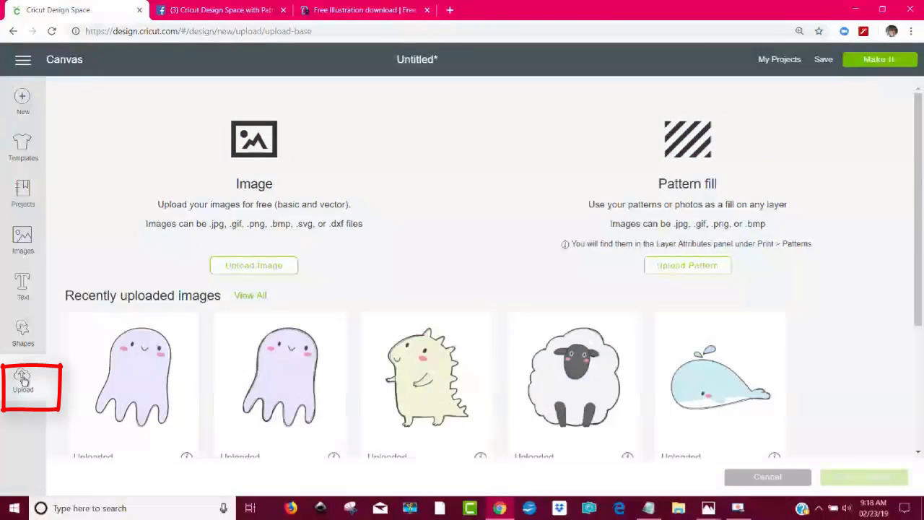
click(272, 264)
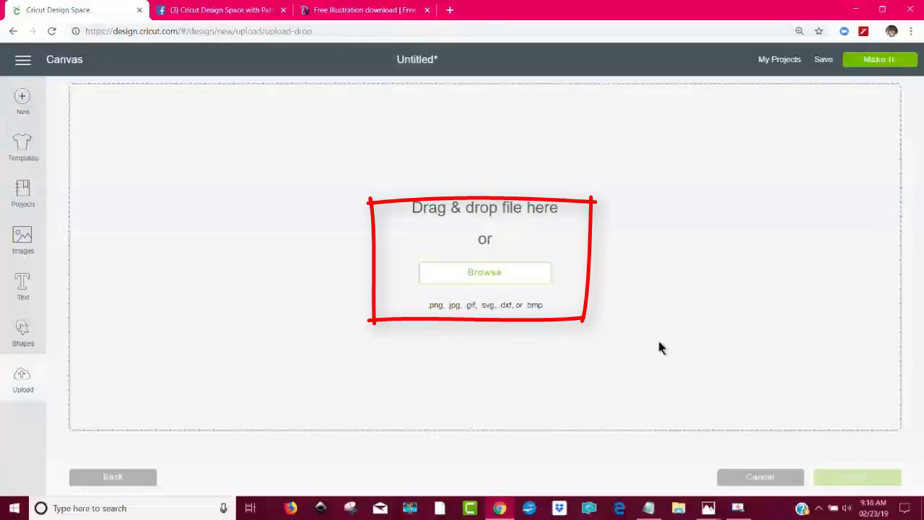
click(535, 280)
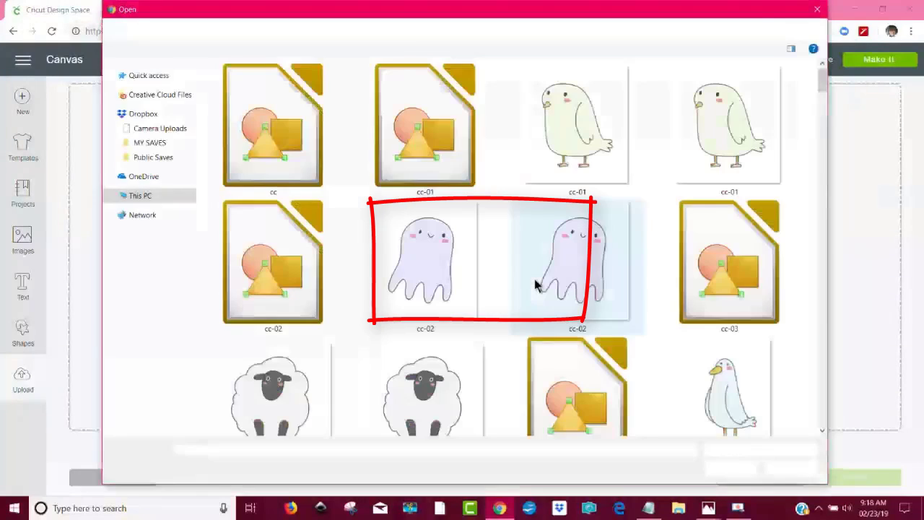
click(408, 265)
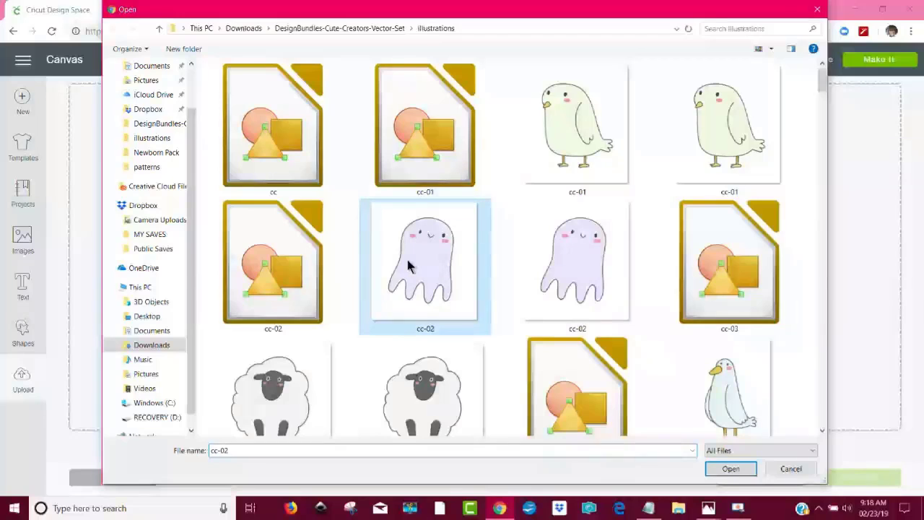
click(733, 470)
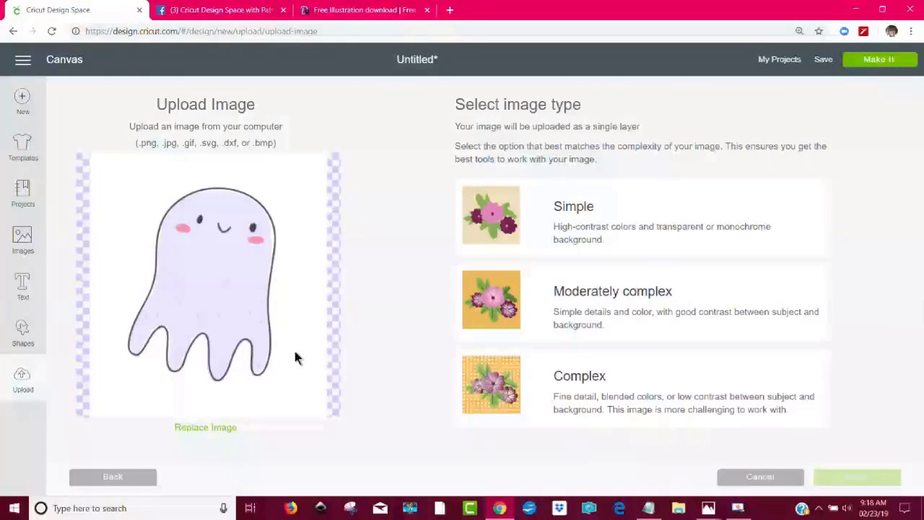
click(647, 391)
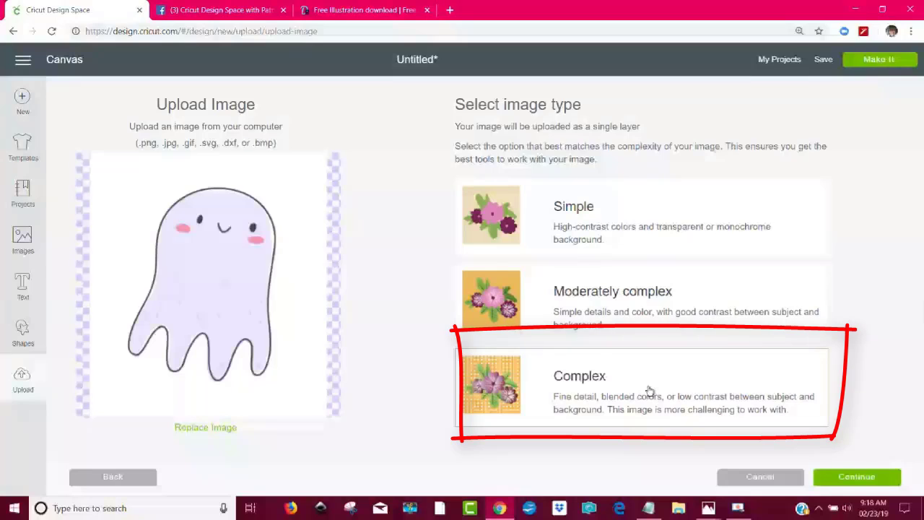
click(859, 476)
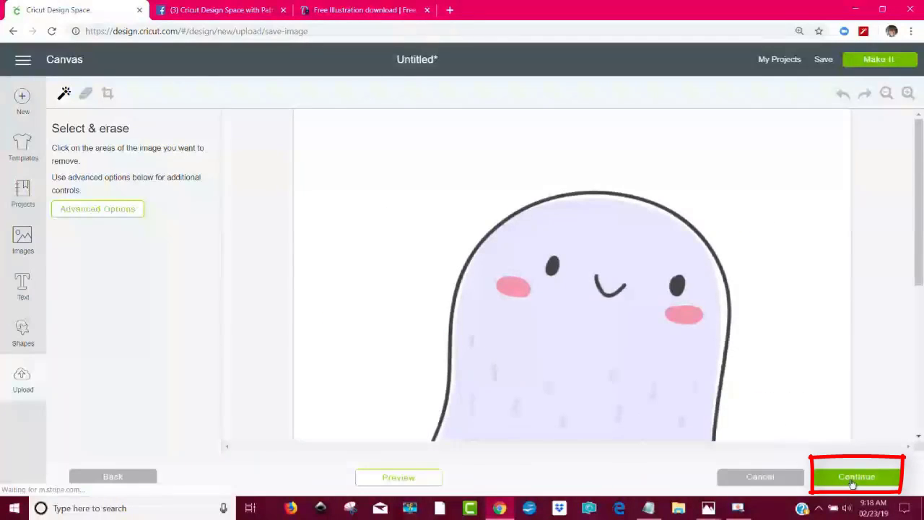
Save the cc-02 upload with its white background left in as a Print Then Cut image and insert it onto the canvas
click(853, 482)
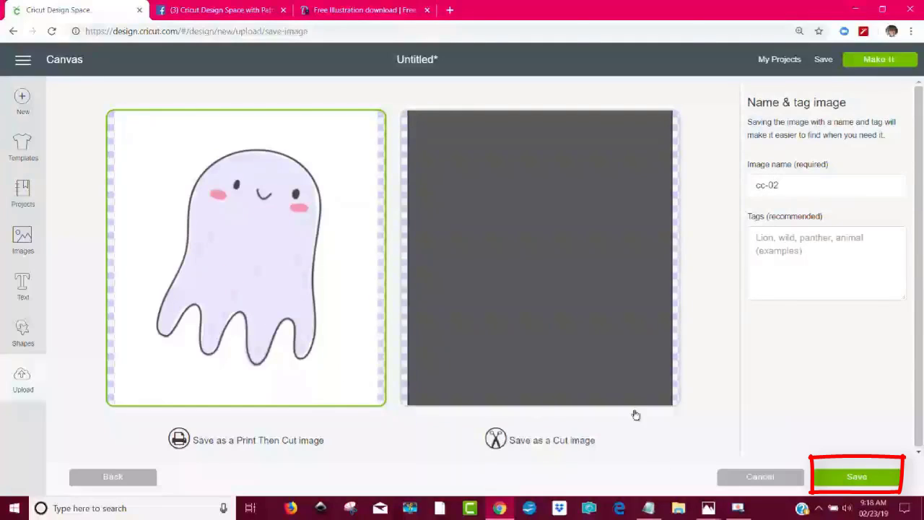
click(858, 476)
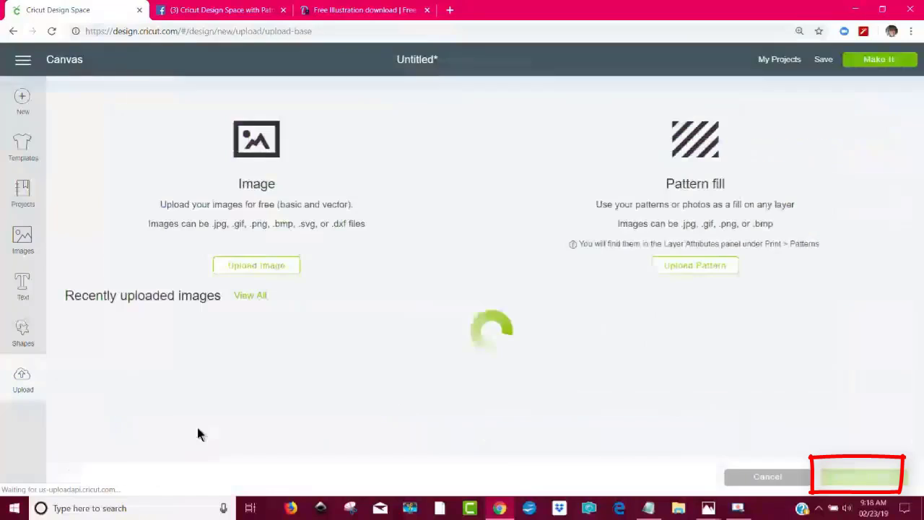
click(157, 381)
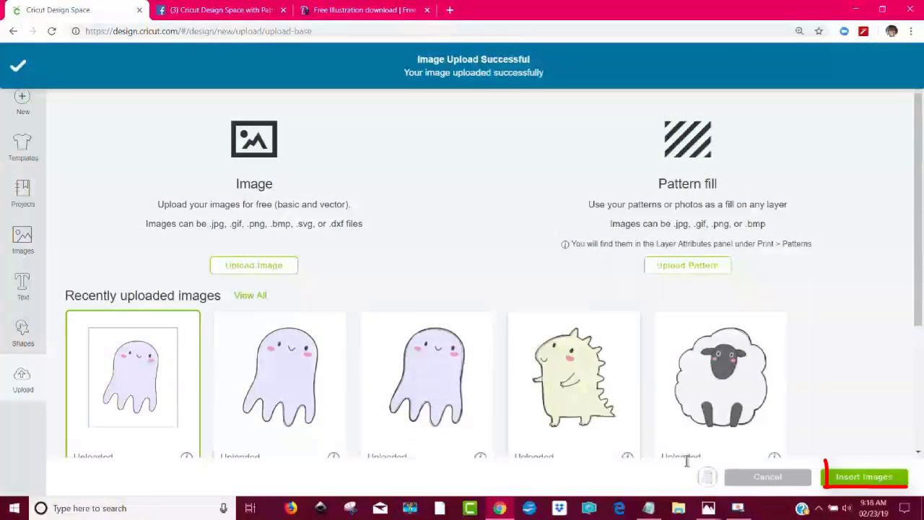
click(872, 482)
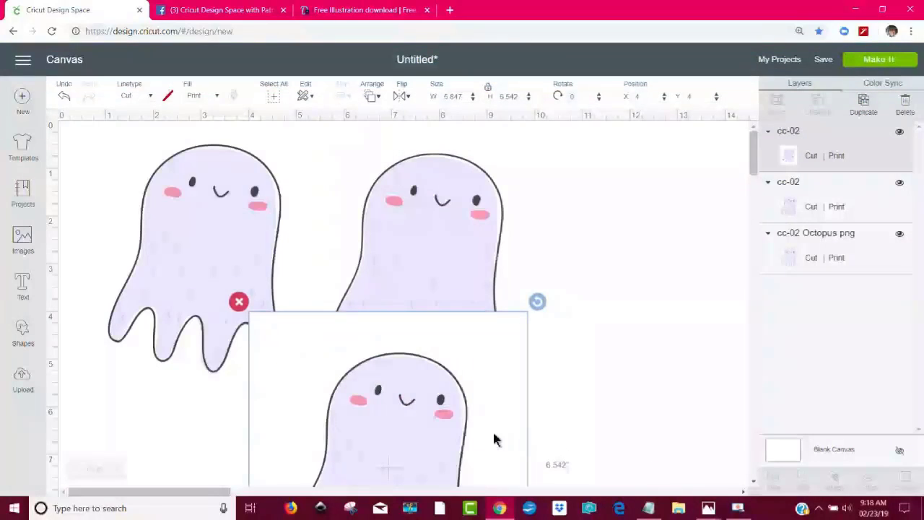
Arrange the three purple creatures in a row, with the white-background version at the right end, clear of the other two
drag(493, 438, 585, 288)
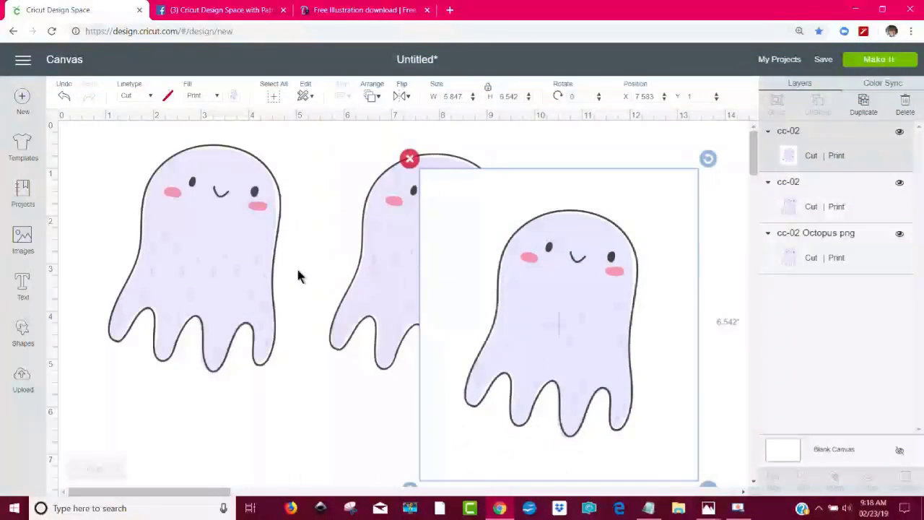
drag(235, 267, 210, 270)
drag(370, 265, 301, 265)
click(566, 282)
drag(567, 282, 593, 262)
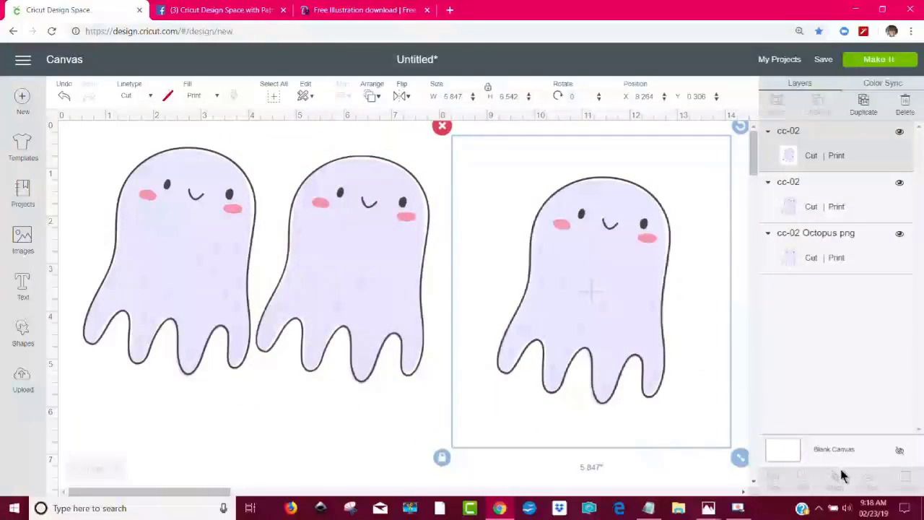
Set the blank canvas color to light blue
click(786, 457)
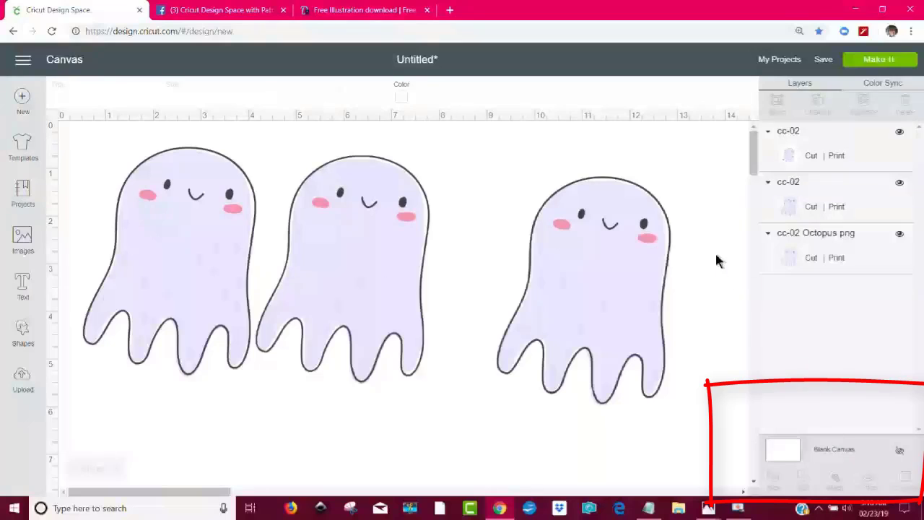
click(402, 97)
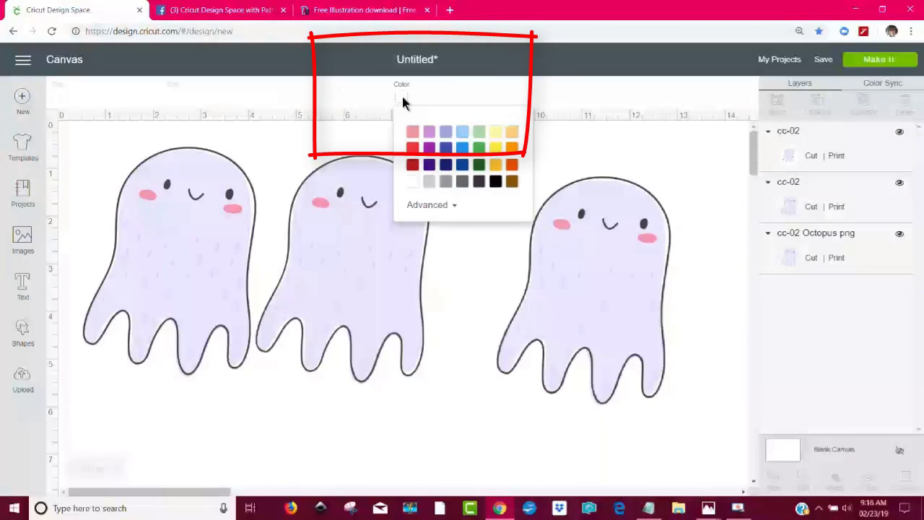
click(464, 133)
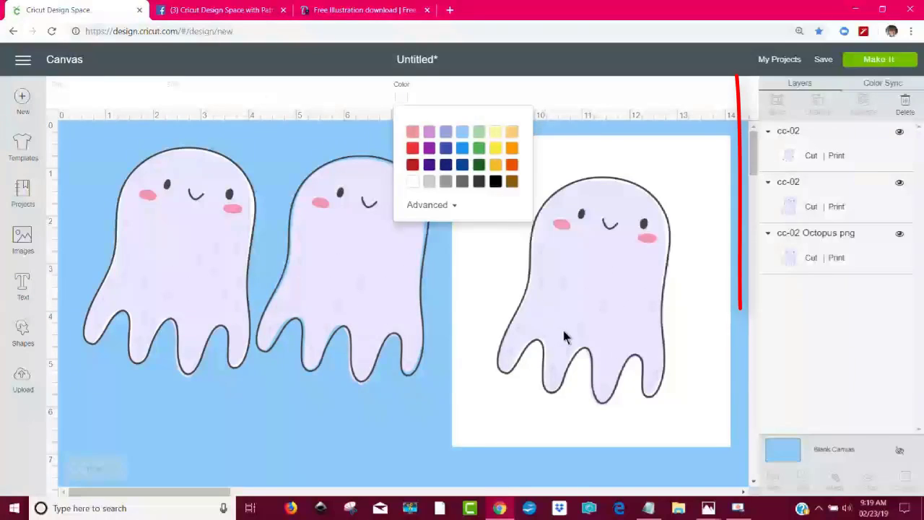
click(308, 398)
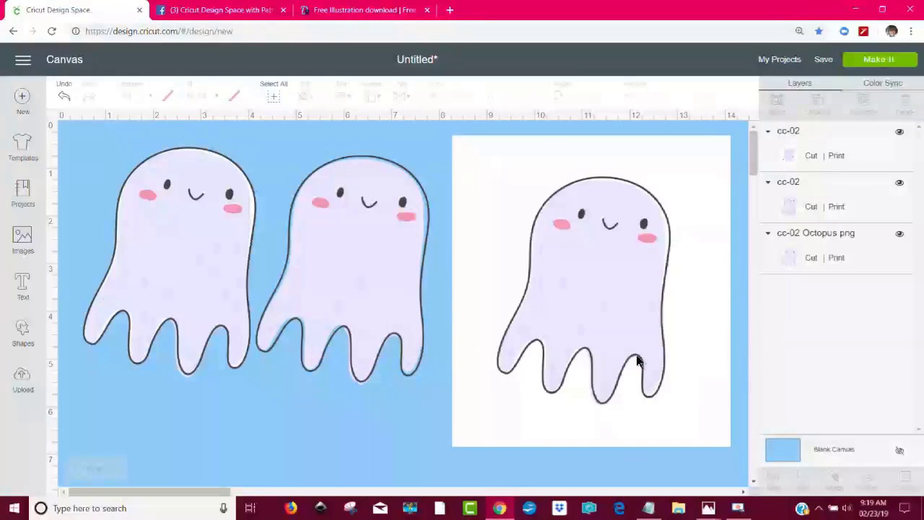
Delete the cc-02 creature whose background was erased, keeping the cc-02 Octopus png and the white-background version
click(550, 357)
click(357, 318)
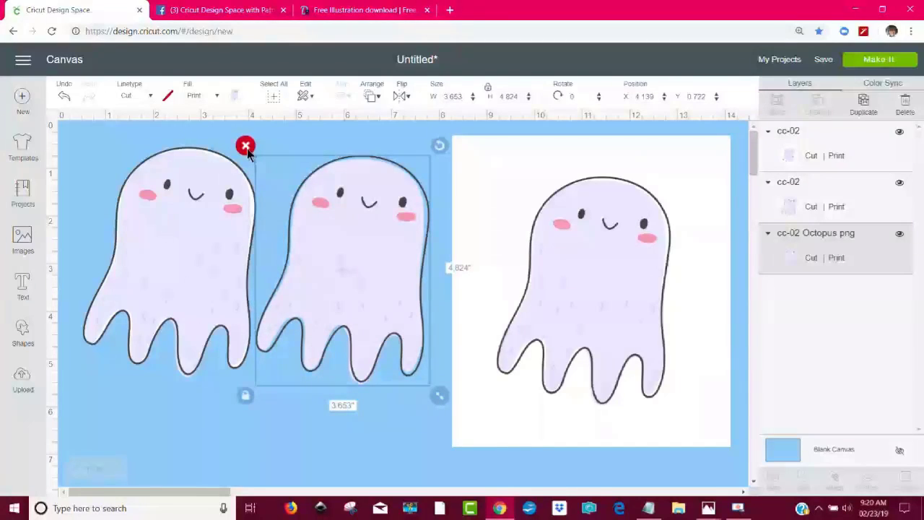
click(207, 189)
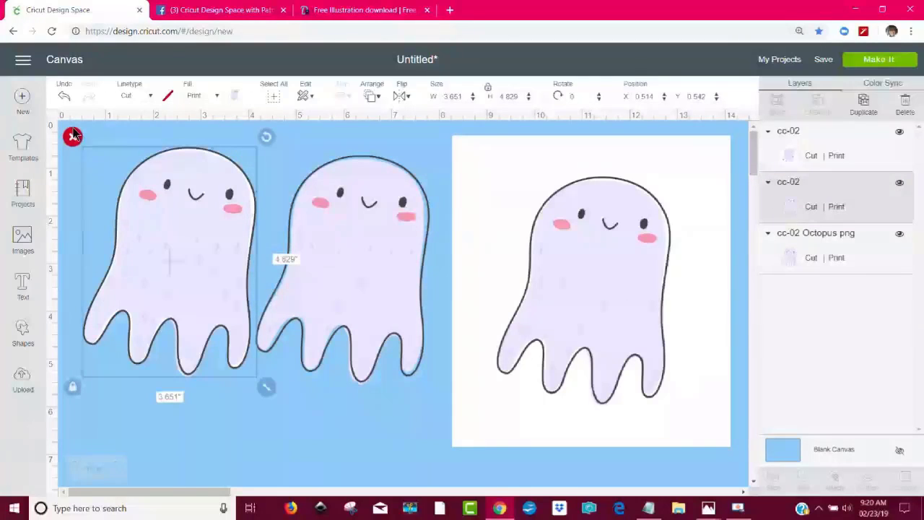
click(72, 137)
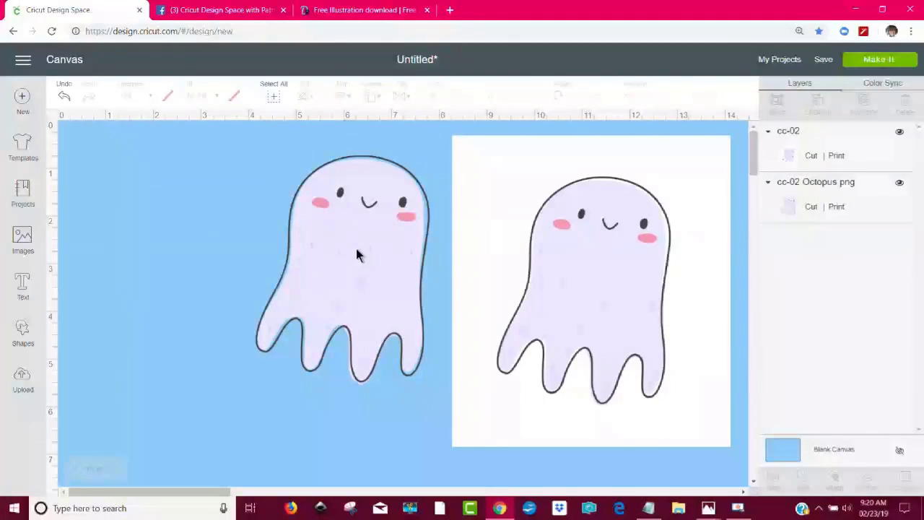
Shrink both creatures and place them side by side near the canvas origin, with the white-background one about 1.96 by 2.19 inches
drag(356, 251, 189, 241)
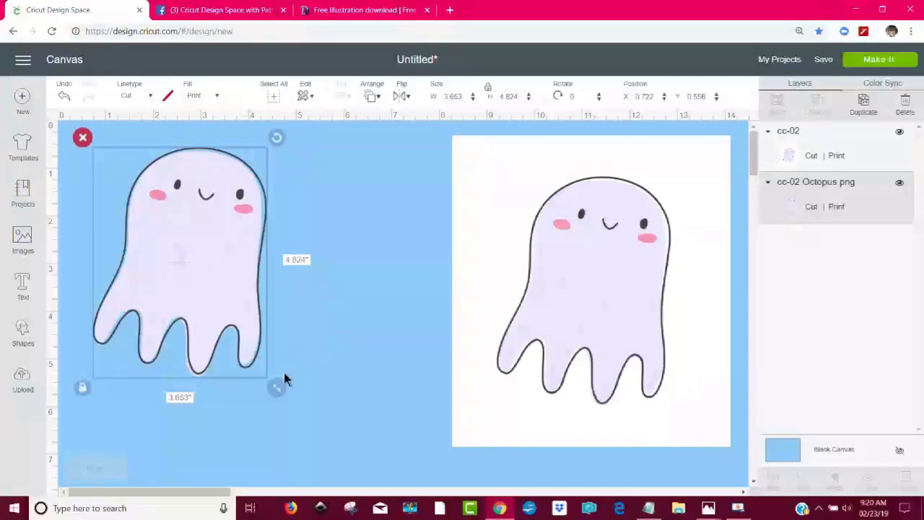
drag(281, 394, 196, 260)
drag(476, 260, 232, 255)
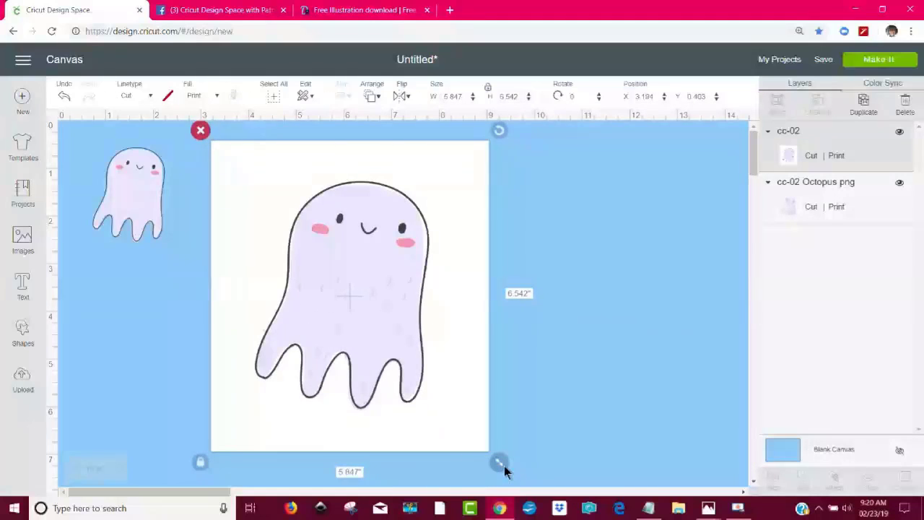
drag(504, 465, 310, 260)
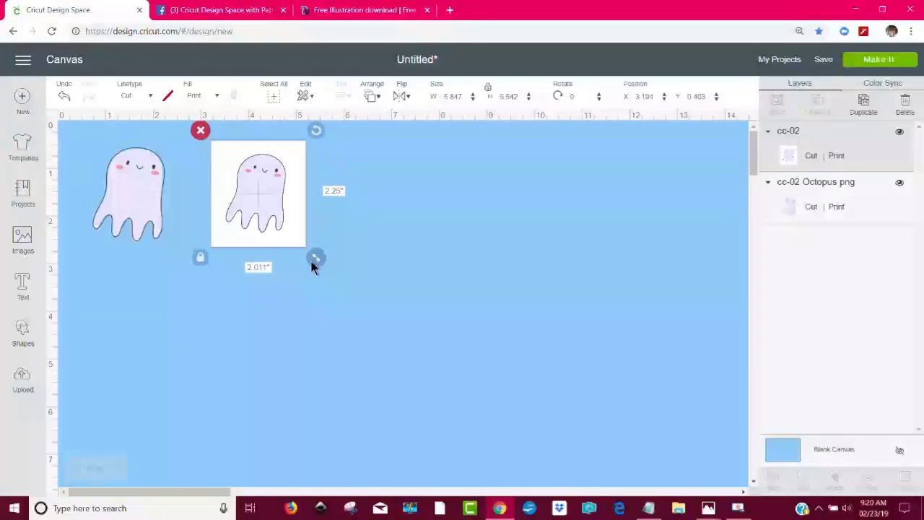
drag(268, 221, 238, 217)
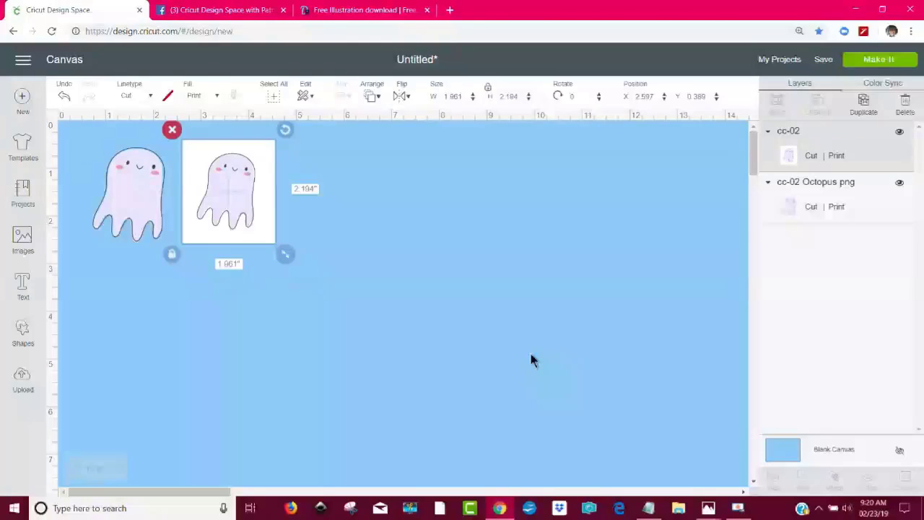
Send the project to the mat preview, continue to the Make stage, and connect the ExploreAir2 Bluetooth machine
click(890, 63)
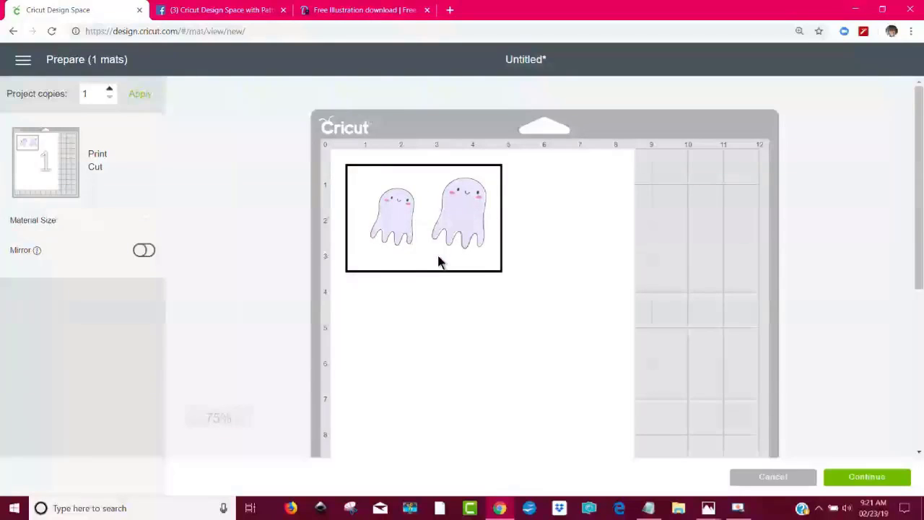
click(868, 477)
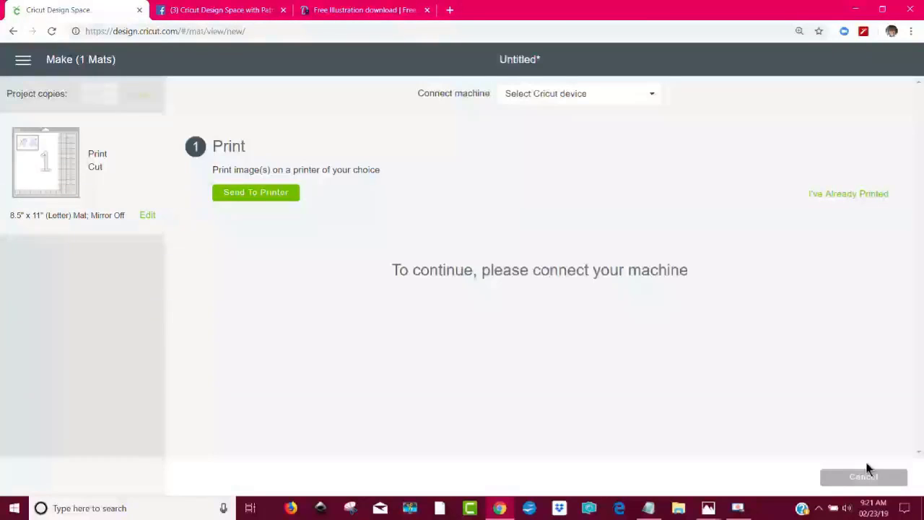
click(584, 101)
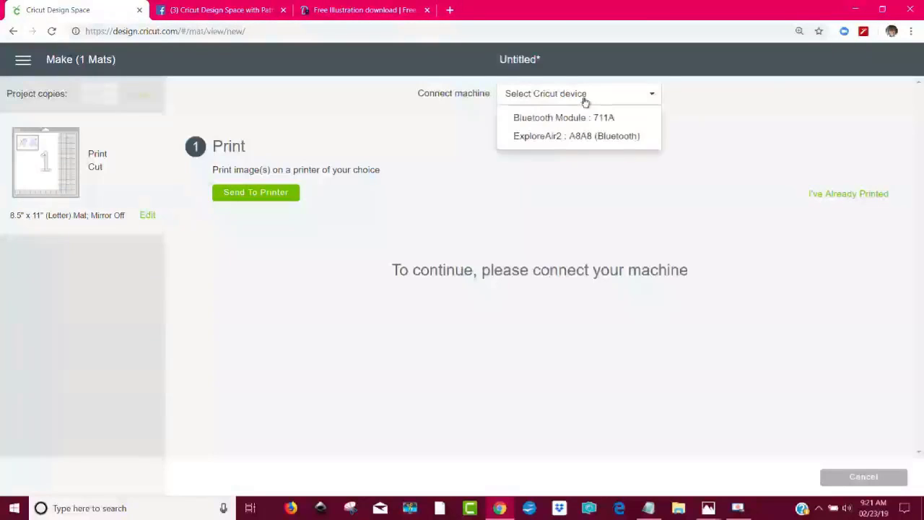
click(570, 136)
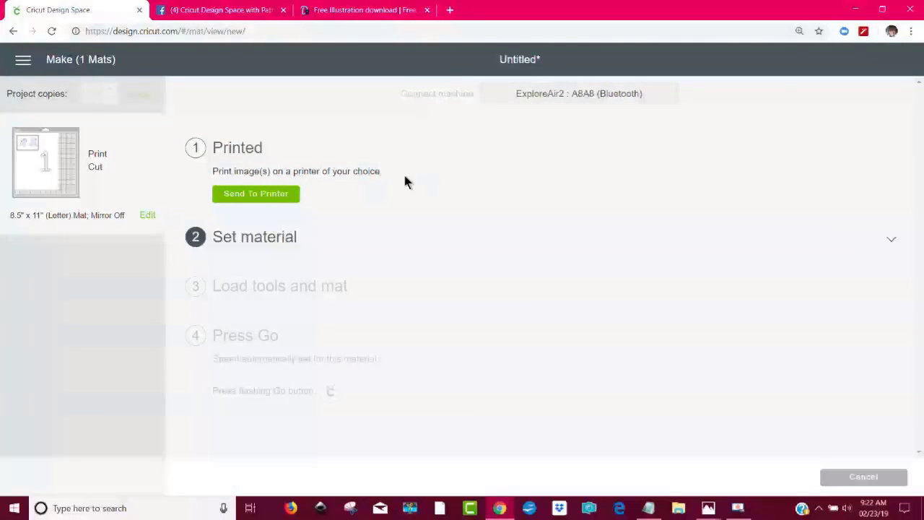
Print the images on the HP Officejet 4630 series (Network) printer, one copy with Add Bleed on
click(281, 196)
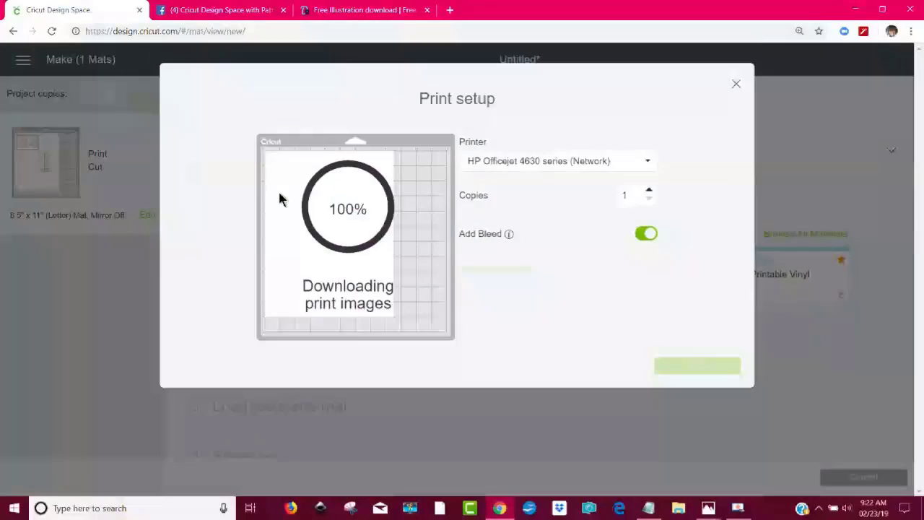
click(648, 163)
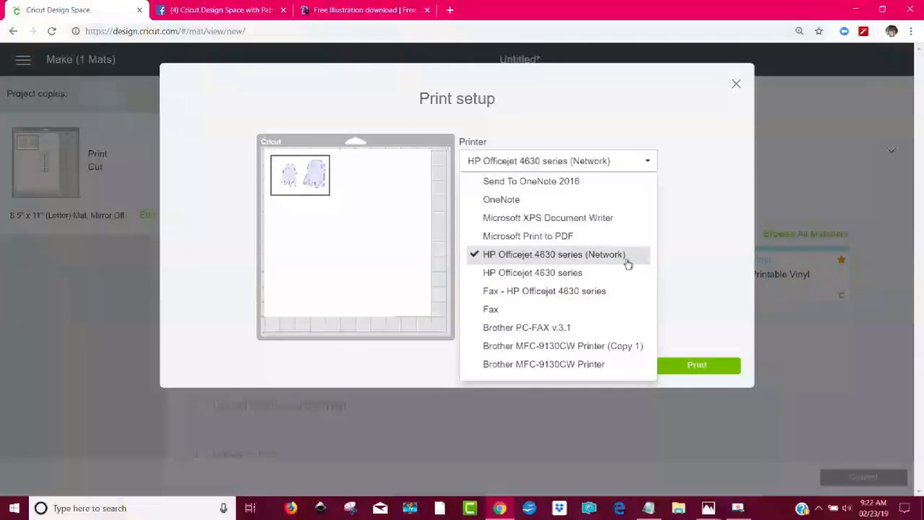
click(585, 255)
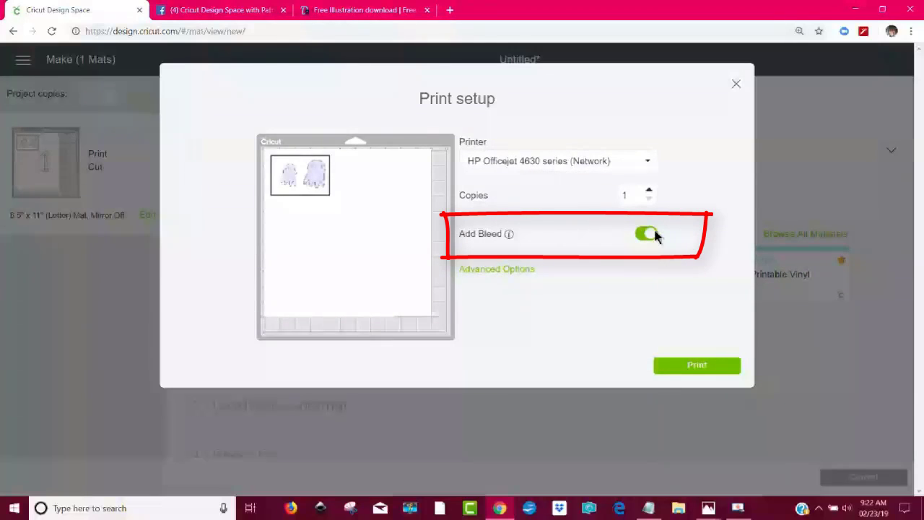
click(702, 369)
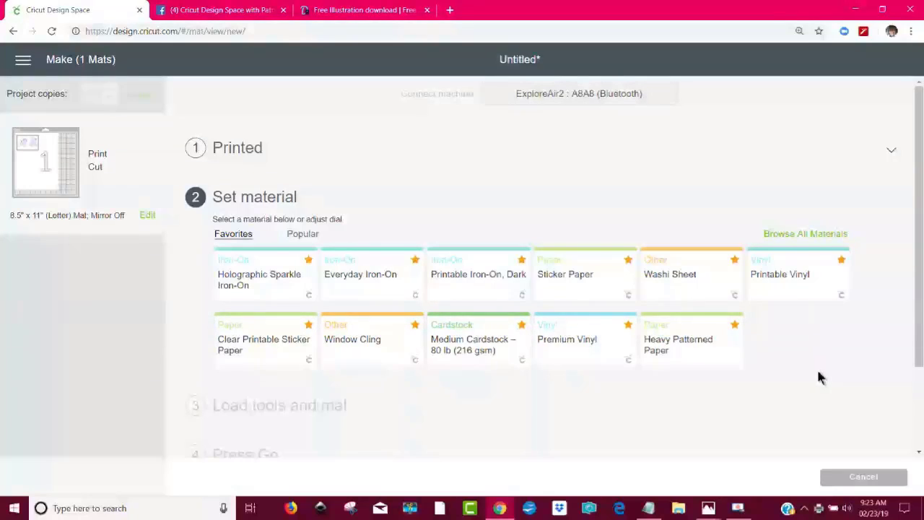
Set the cut material to Copy Paper – 20 lb (75 gsm) from the Paper category of all materials
click(827, 237)
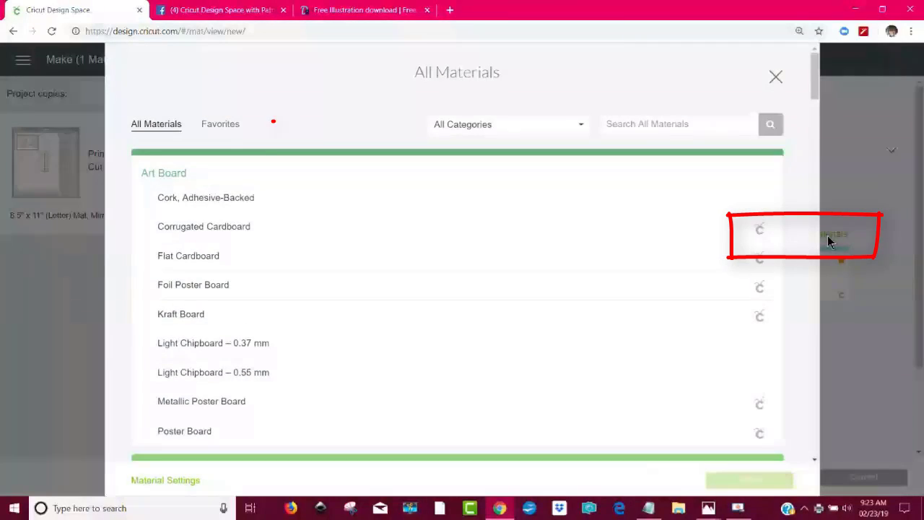
click(582, 127)
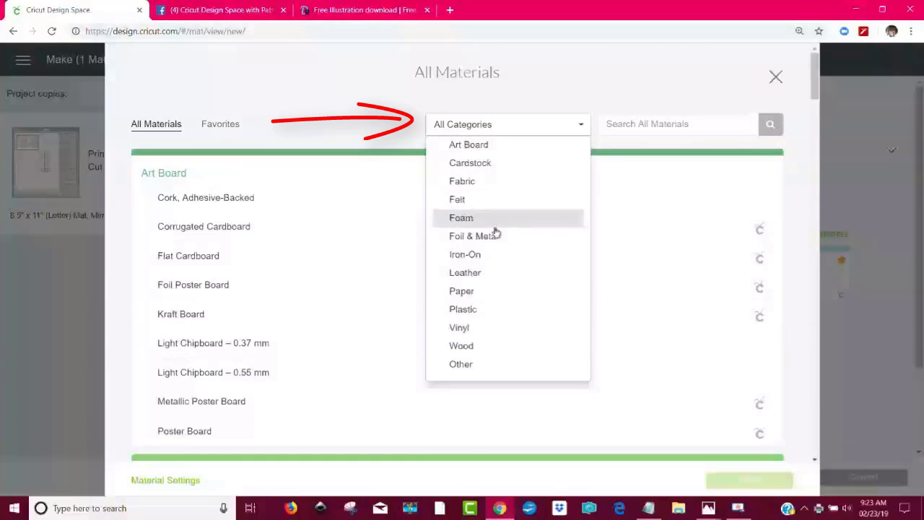
click(503, 292)
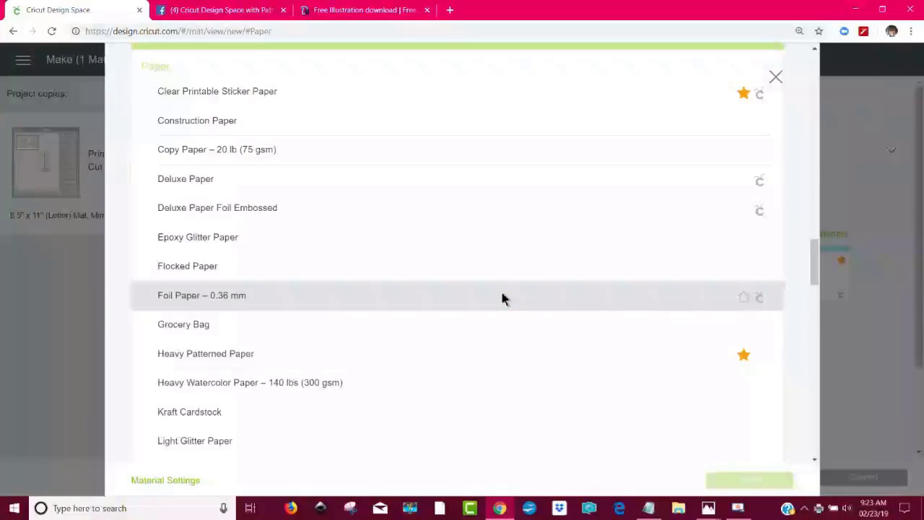
click(257, 153)
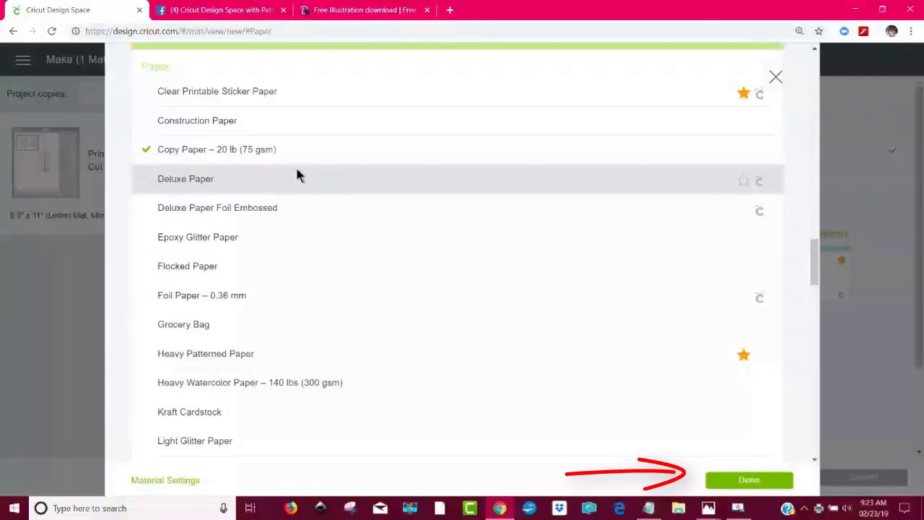
click(749, 481)
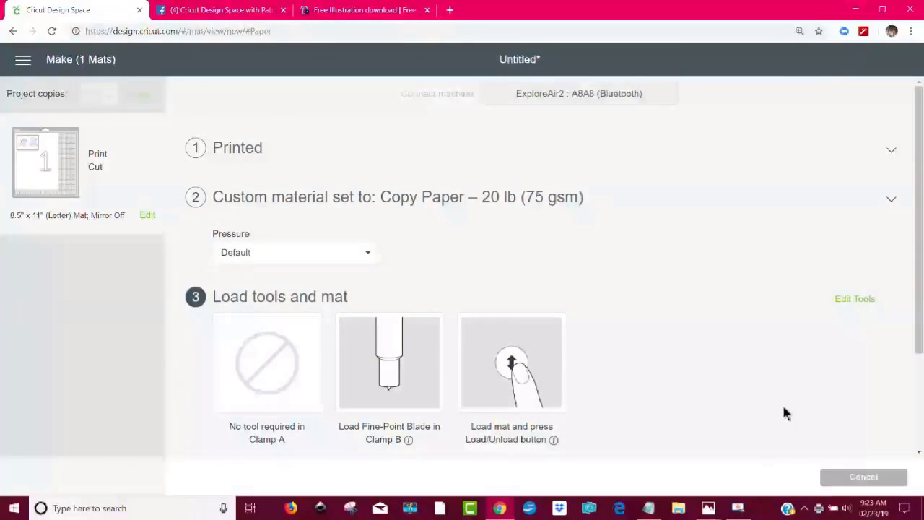
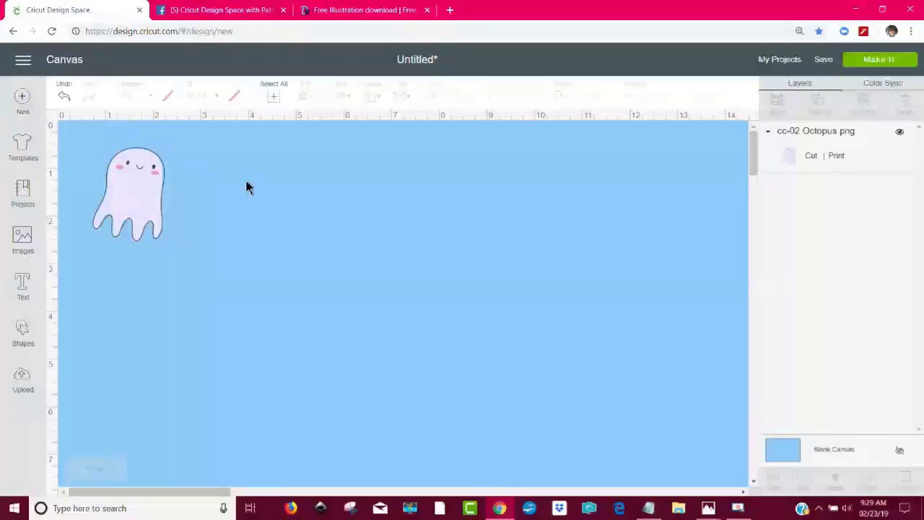
Add a square shape and place it right of the remaining octopus, at about X 2.889, Y 0.708
click(23, 336)
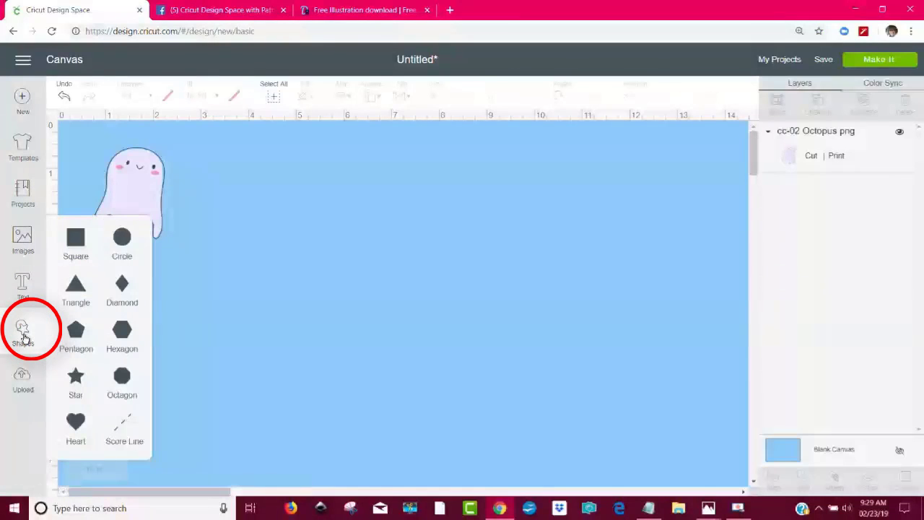
click(71, 235)
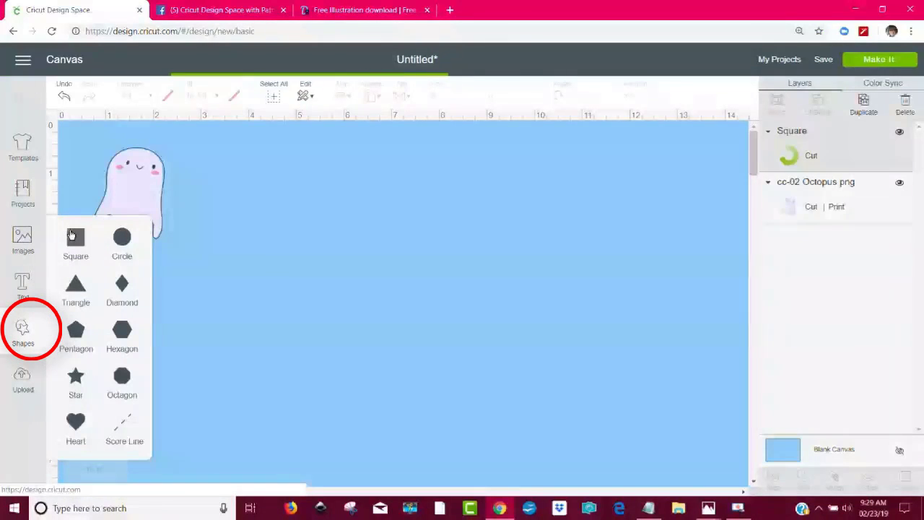
drag(244, 269, 323, 260)
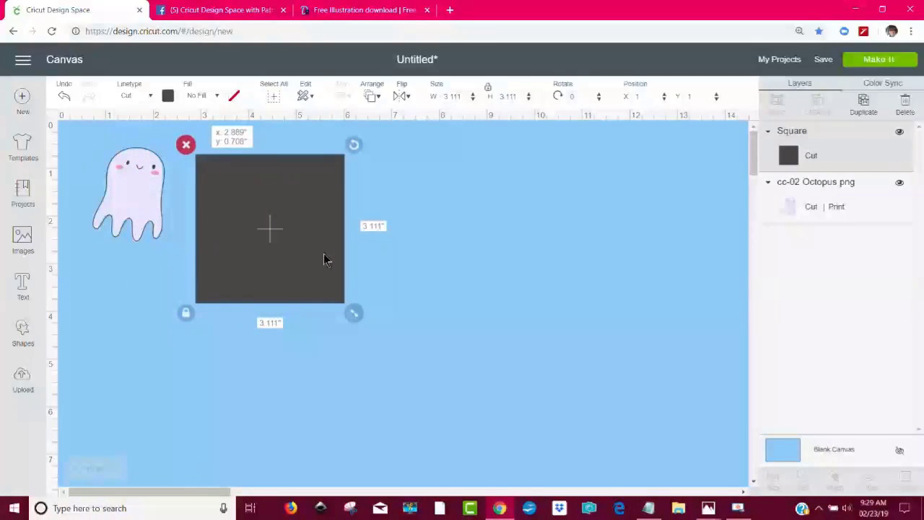
drag(323, 260, 323, 260)
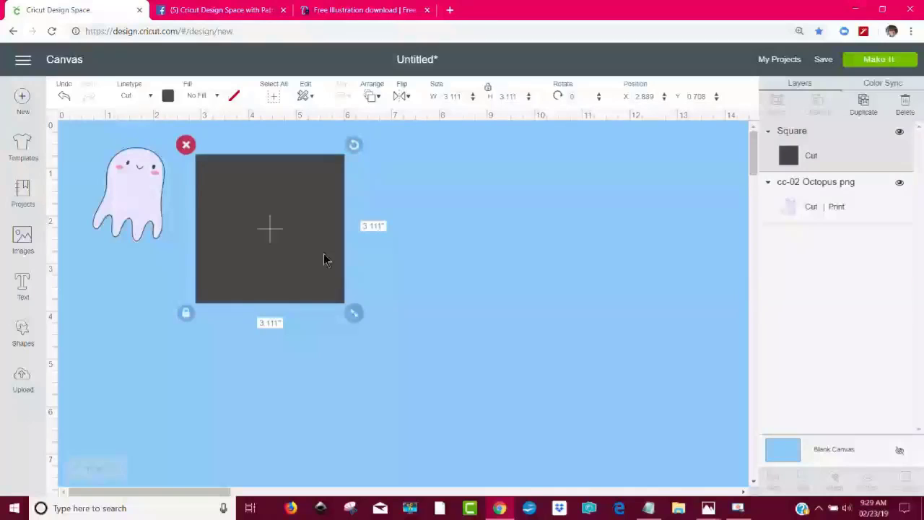
Recolour the square's material to light purple
click(166, 93)
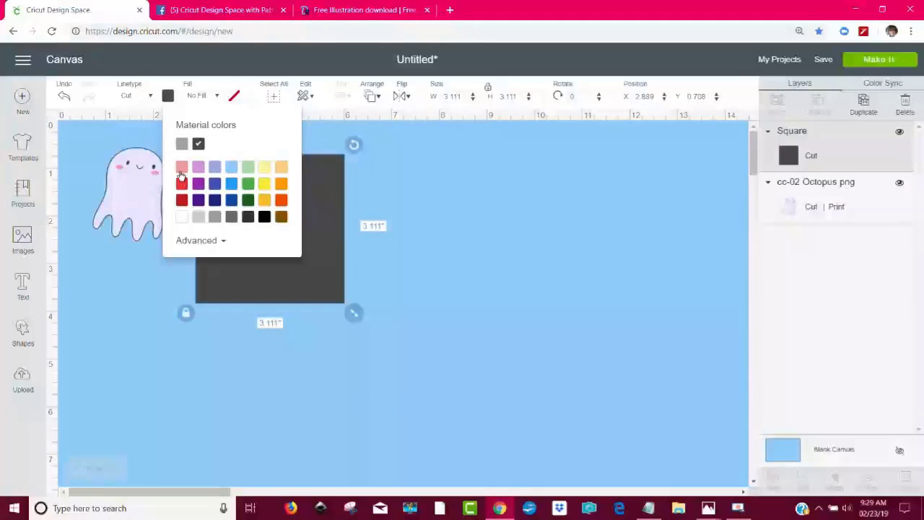
click(202, 167)
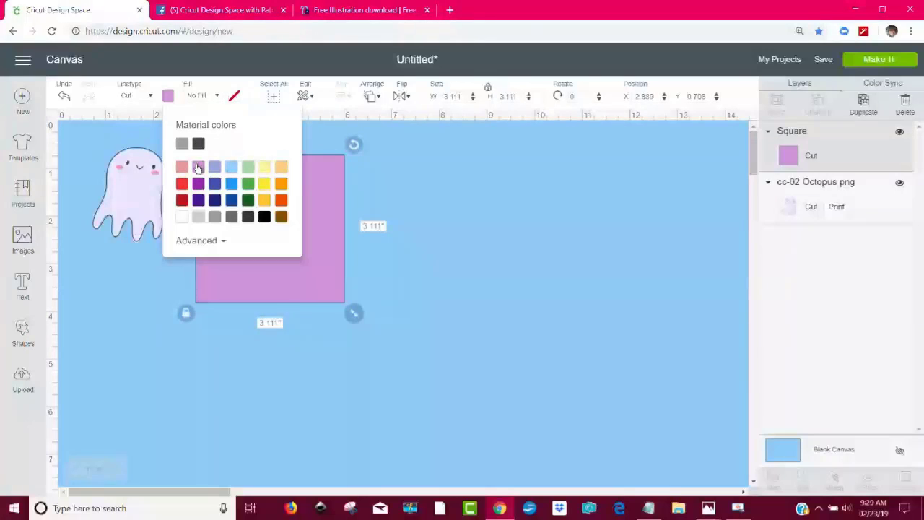
click(119, 305)
Send the octopus to the front and place it in the middle of the light purple square
drag(121, 196, 141, 225)
right_click(141, 225)
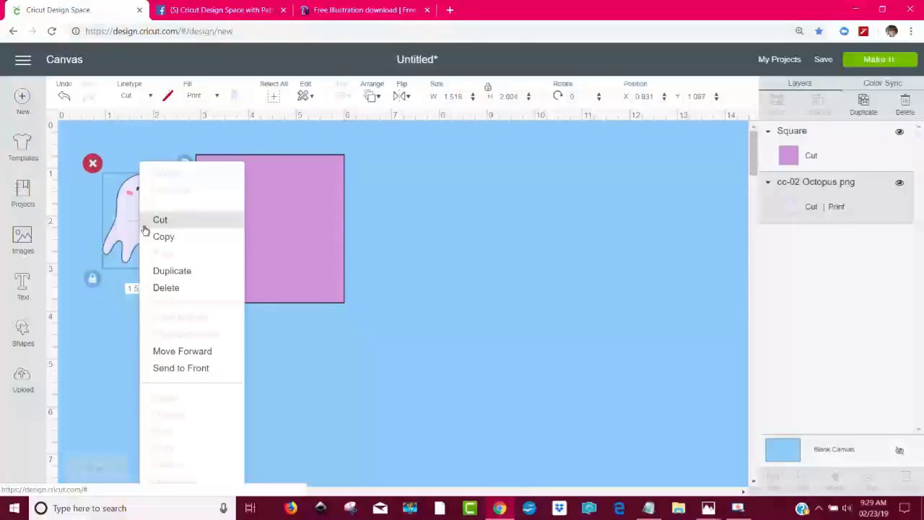
click(206, 370)
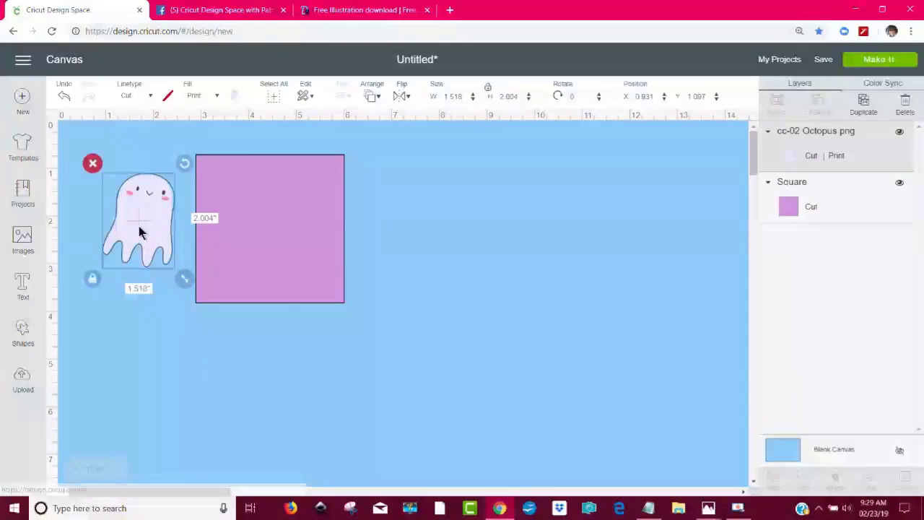
drag(139, 226, 266, 240)
click(402, 294)
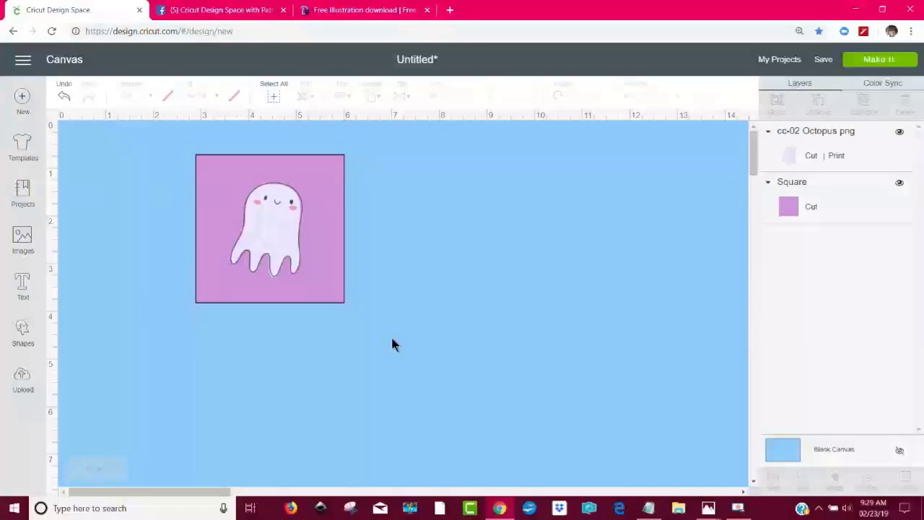
Flatten the octopus and the purple square into one printable layer, and unflatten them again
drag(378, 346, 180, 166)
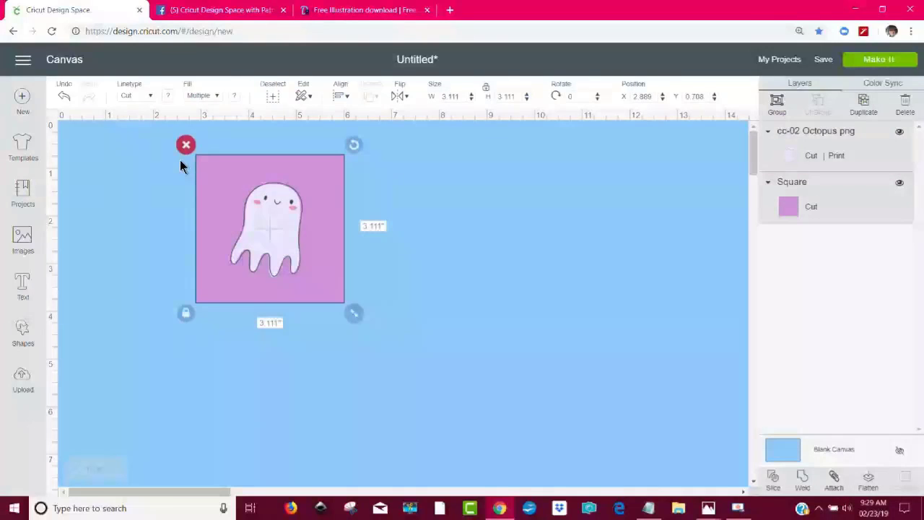
click(869, 480)
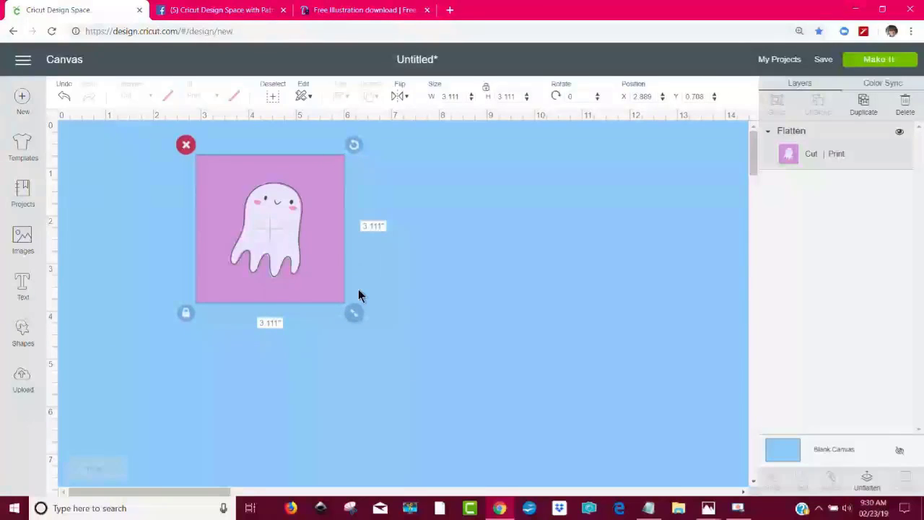
click(866, 482)
Move the octopus off the square to about X 7.722, Y 1.75, and set the square's print colour to white
drag(285, 228, 483, 250)
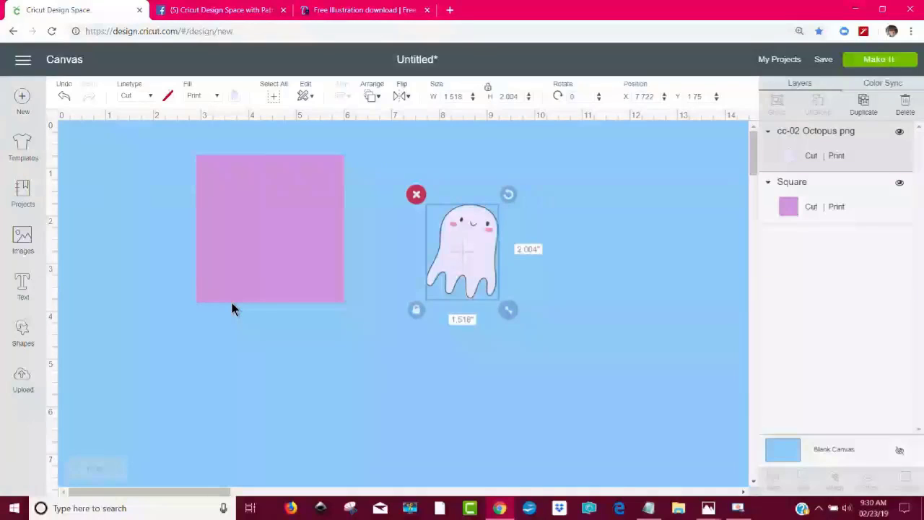
click(287, 253)
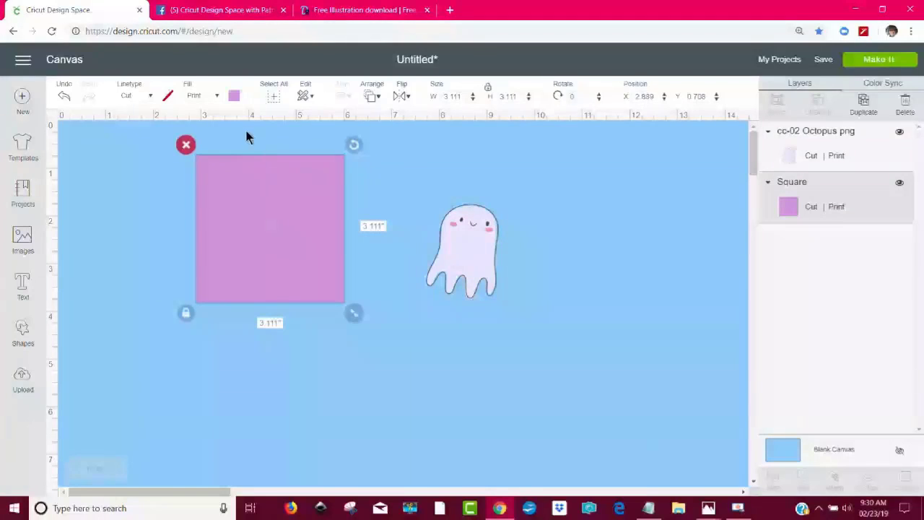
click(234, 96)
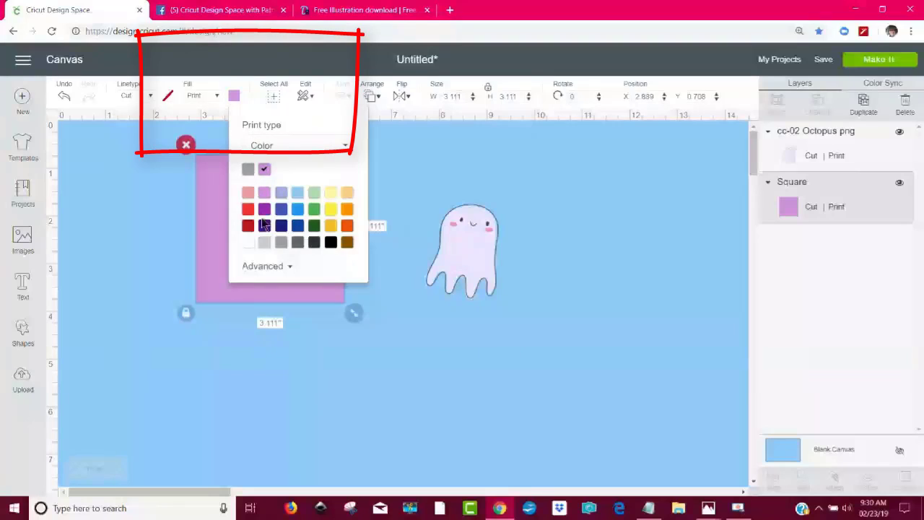
click(248, 242)
click(87, 265)
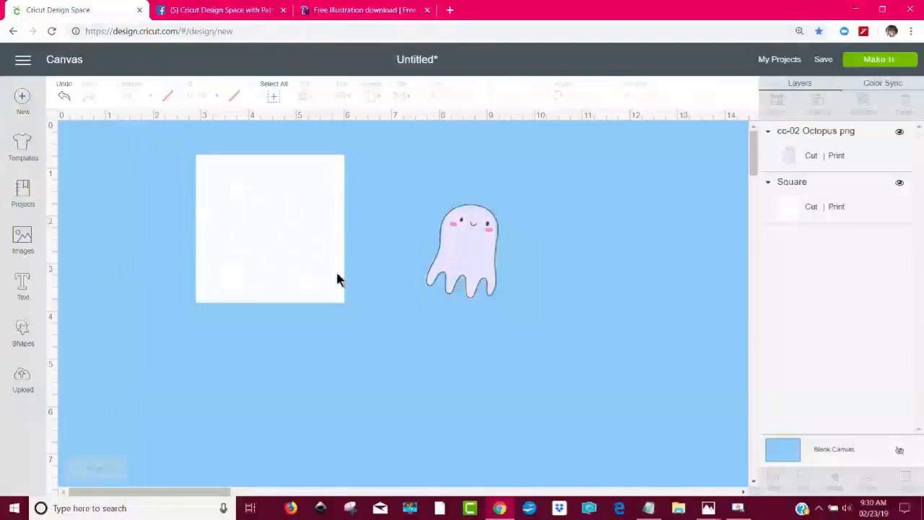
Place the octopus on the white square at about X 3.722, Y 1.236, and send the project to the mat preview
drag(475, 258, 277, 235)
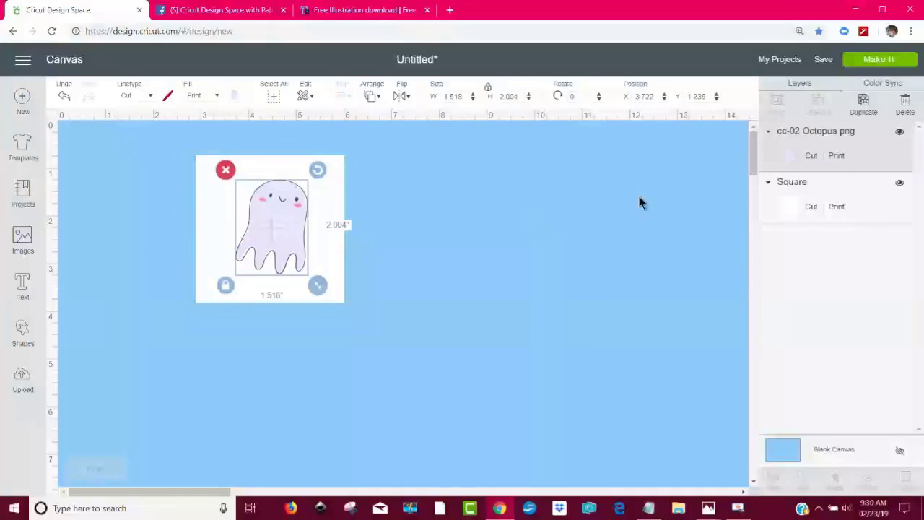
click(882, 62)
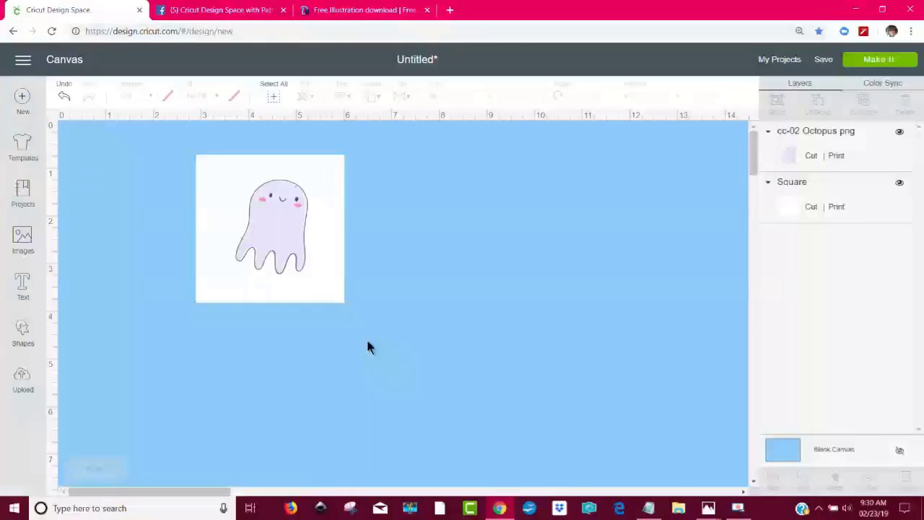
Move the octopus off the white square and change the square's print colour to light purple
drag(320, 278, 486, 284)
click(301, 250)
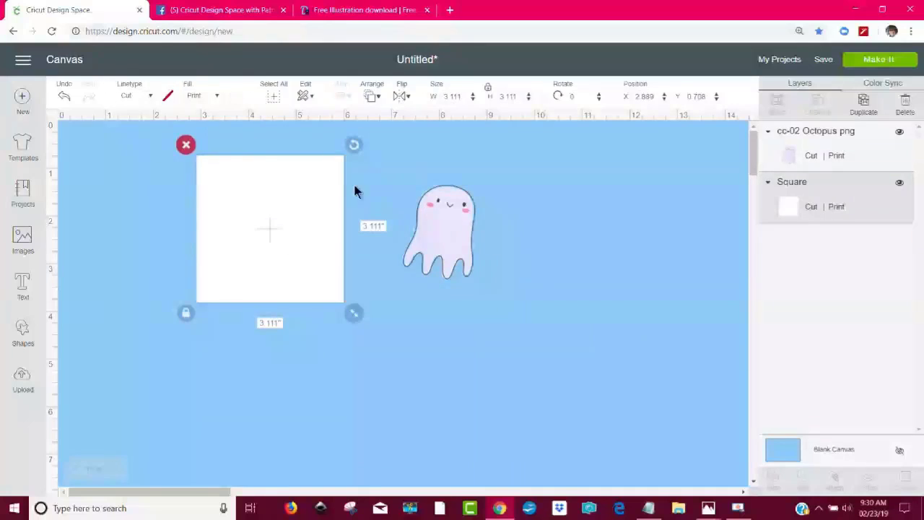
click(235, 96)
click(264, 192)
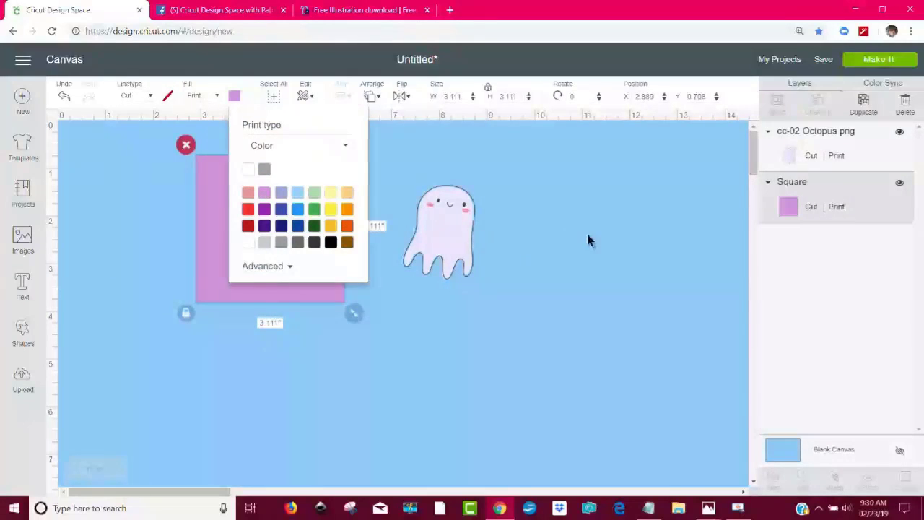
Place the octopus back on the purple square, check the unflattened layout in the mat preview, and return to the canvas
drag(472, 234, 283, 233)
click(537, 258)
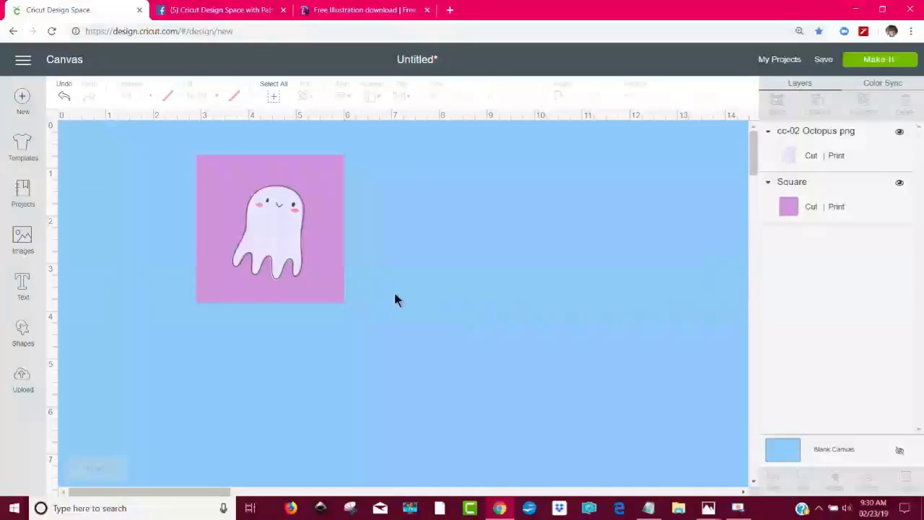
click(888, 61)
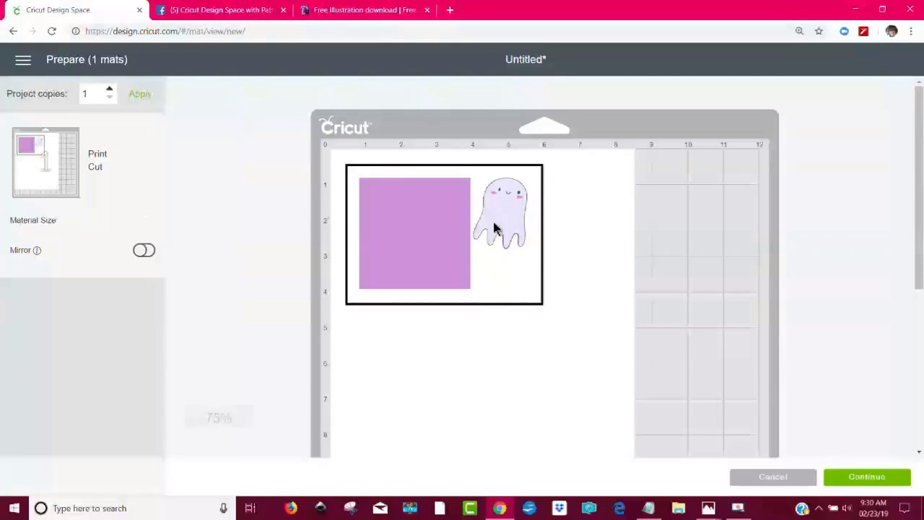
click(780, 478)
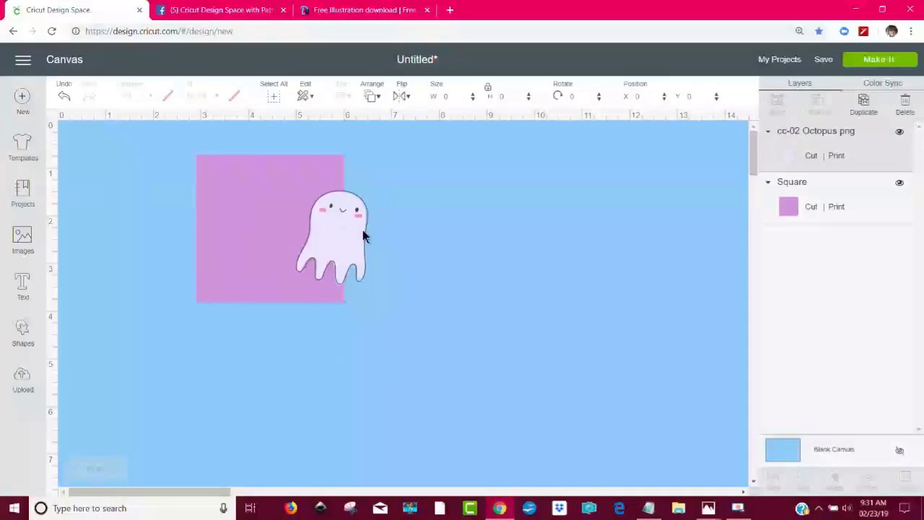
Move the octopus beside the square and set the square's print colour to light gray
drag(362, 235, 476, 227)
click(316, 229)
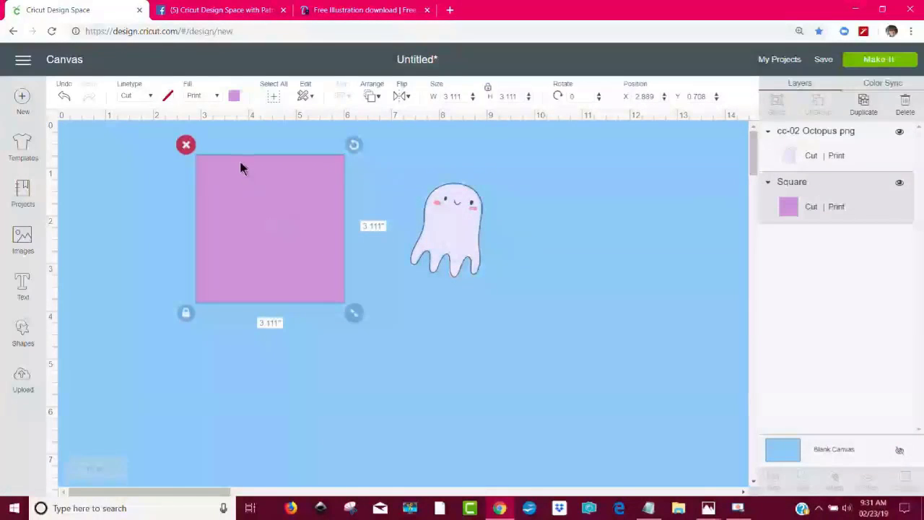
click(233, 96)
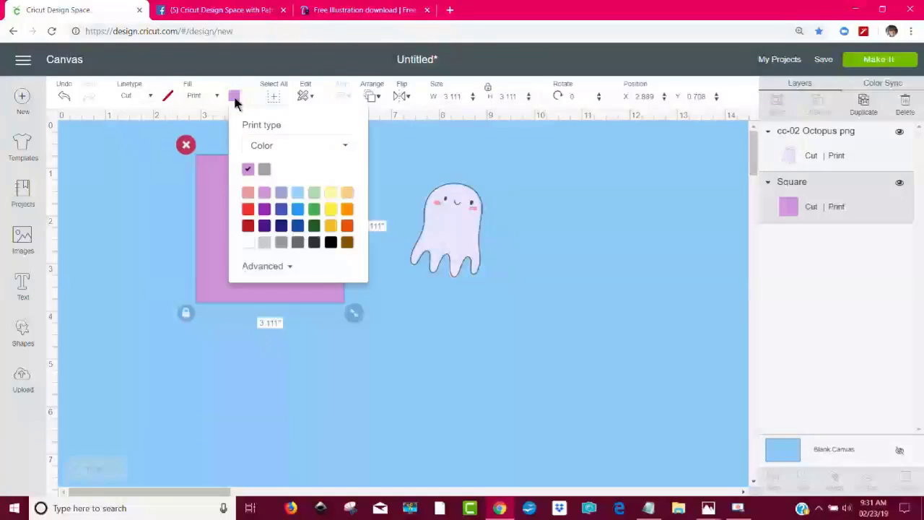
click(265, 244)
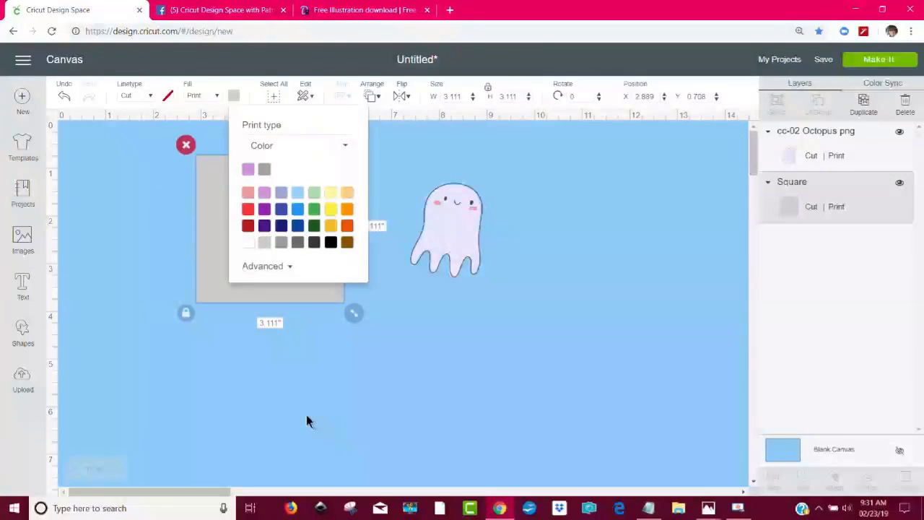
Place the octopus on the gray square at about X 3.597, Y 1.319, and check the unflattened pieces in the mat preview
click(463, 240)
drag(458, 233, 276, 238)
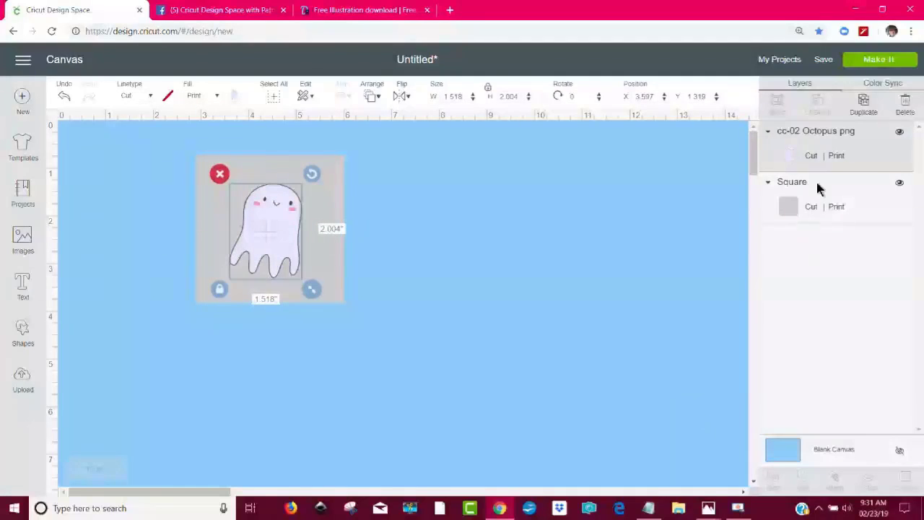
click(871, 61)
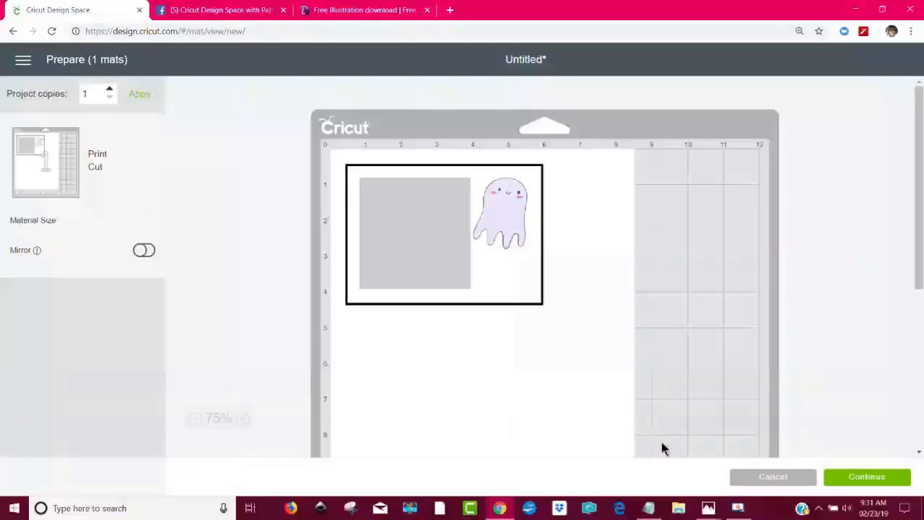
click(777, 480)
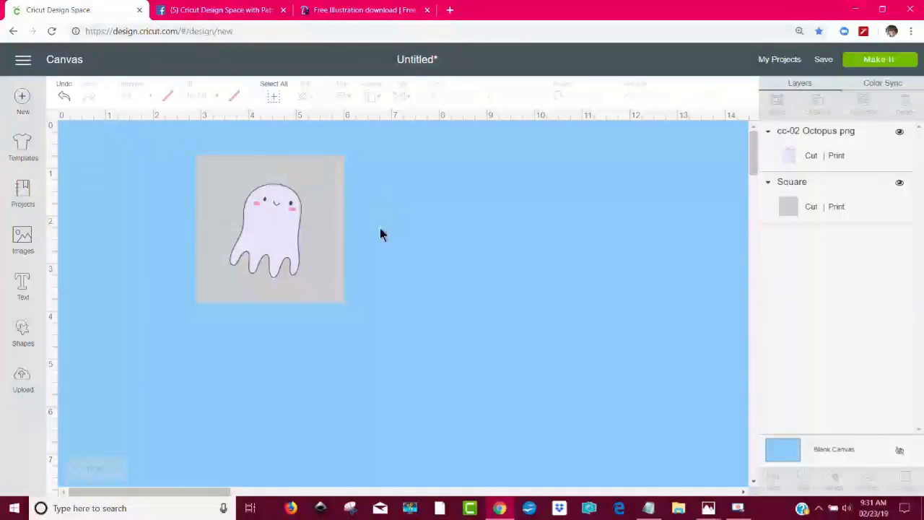
Flatten the octopus and gray square into one Print Then Cut image and check it in the mat preview
drag(384, 319, 186, 178)
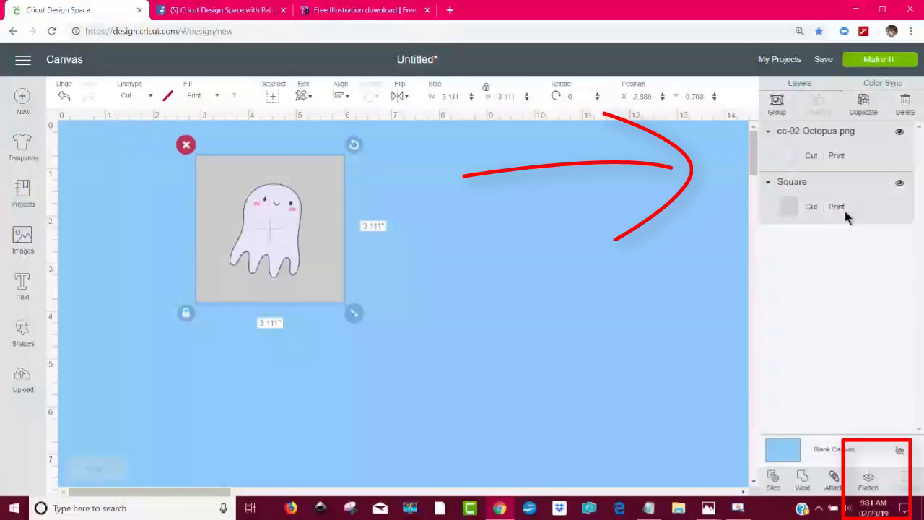
click(869, 487)
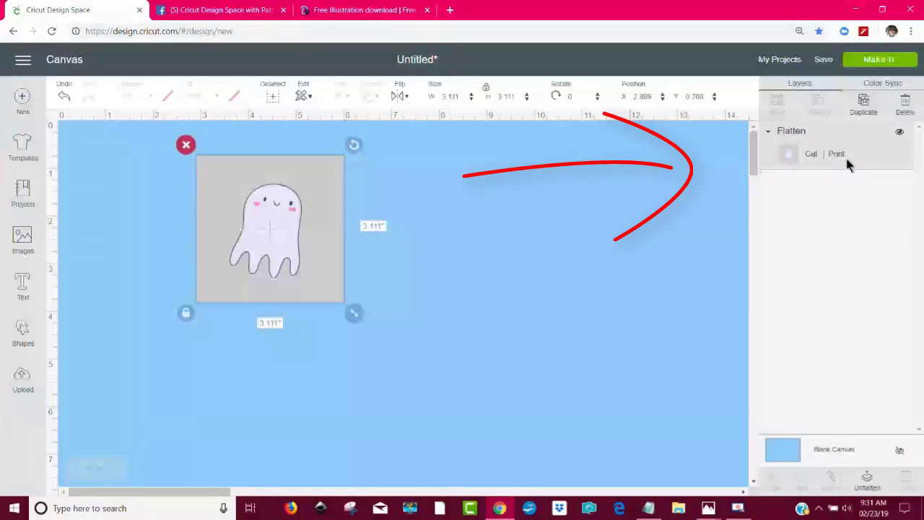
click(878, 59)
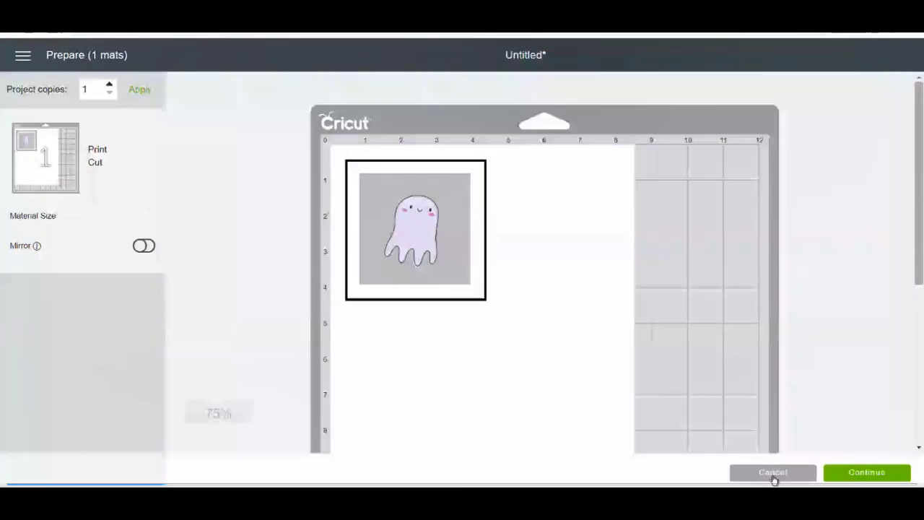
click(772, 472)
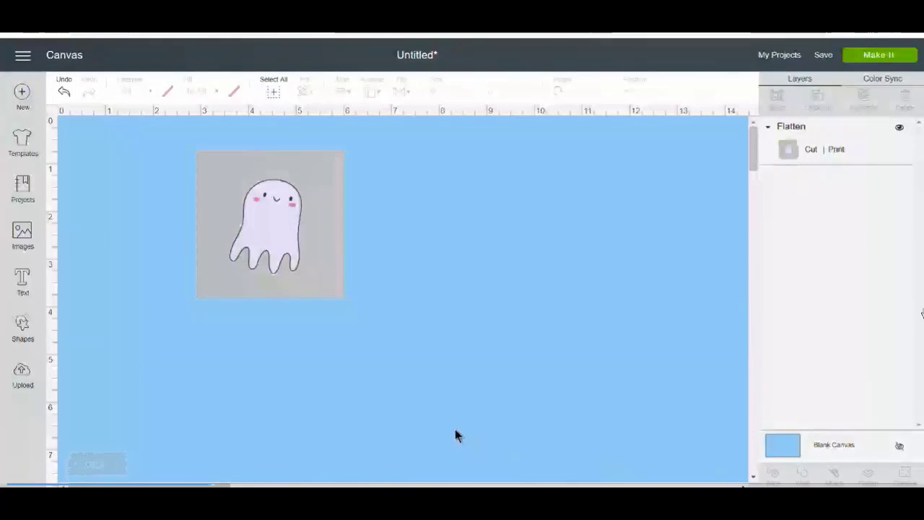
Unflatten the octopus design and delete the gray square behind it
click(233, 276)
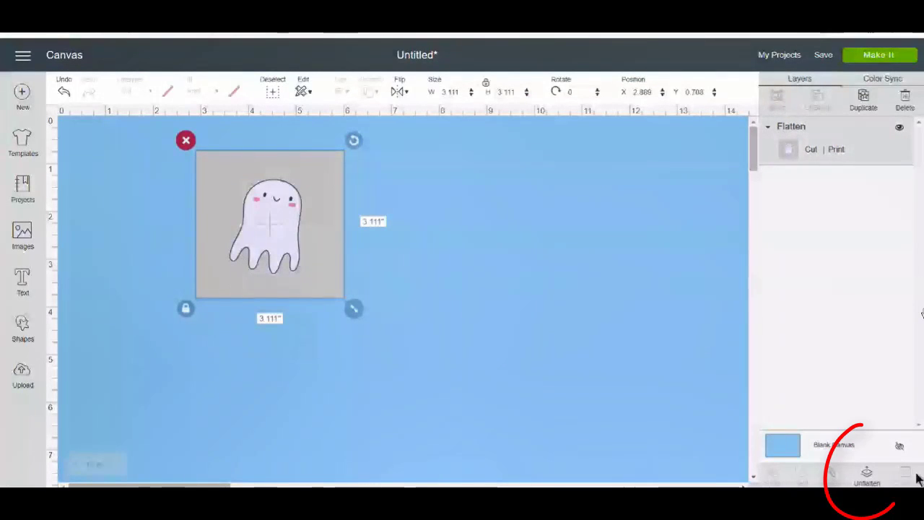
click(865, 479)
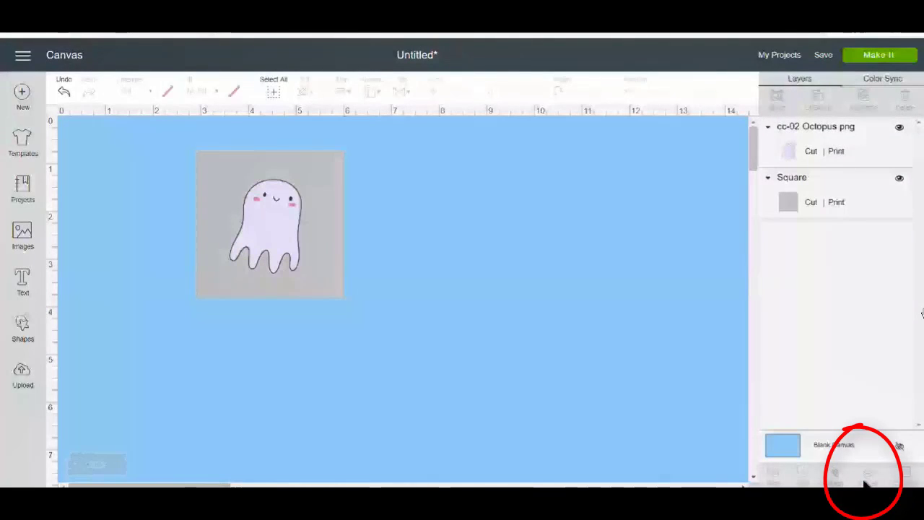
mouse_move(330, 262)
mouse_down()
mouse_move(429, 291)
mouse_move(549, 301)
mouse_up()
click(392, 174)
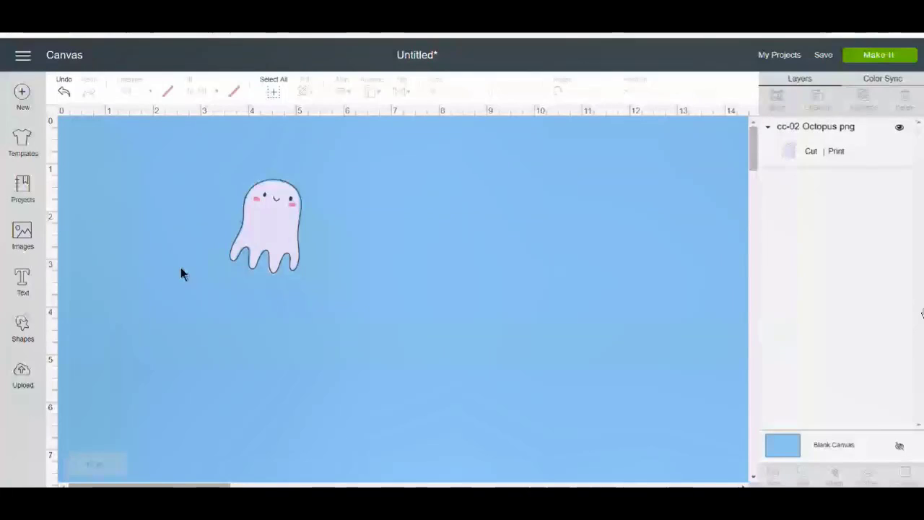
Add a heart shape and move the octopus to the left of it, at about X 2.514, Y 1.431
click(22, 328)
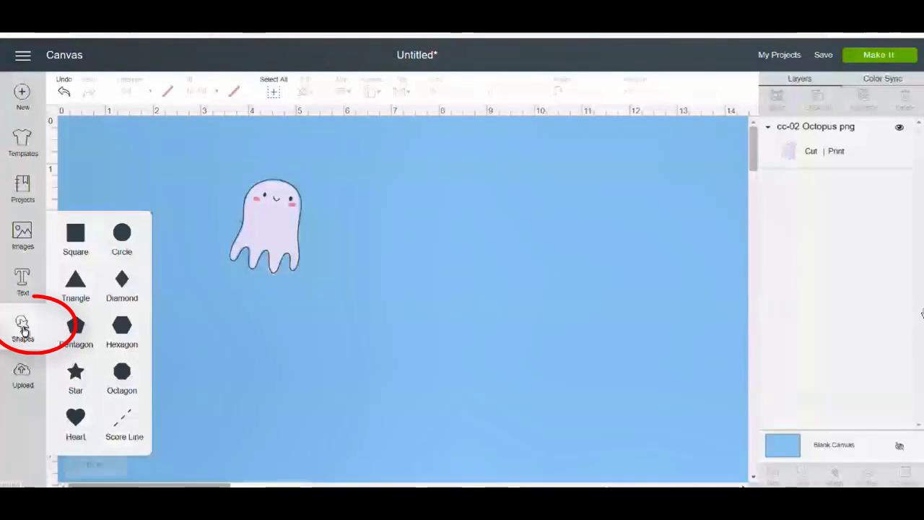
click(69, 422)
drag(265, 231, 223, 241)
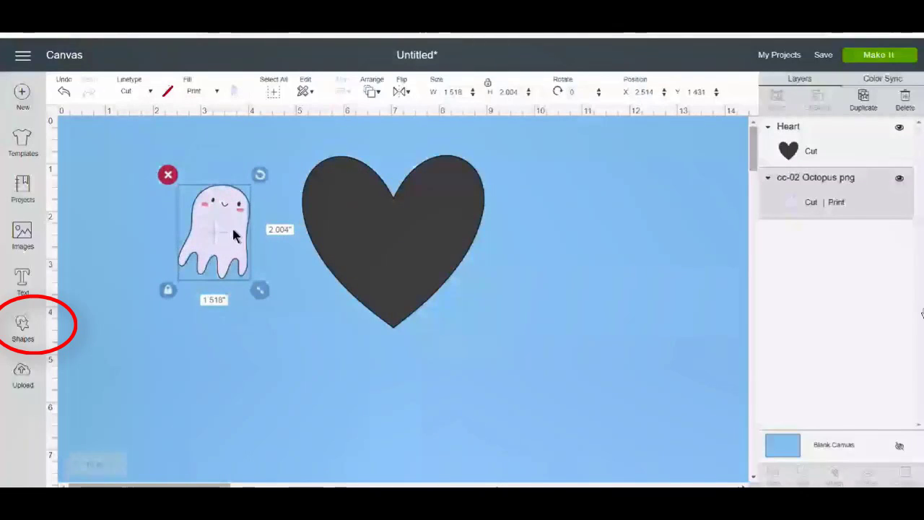
right_click(235, 232)
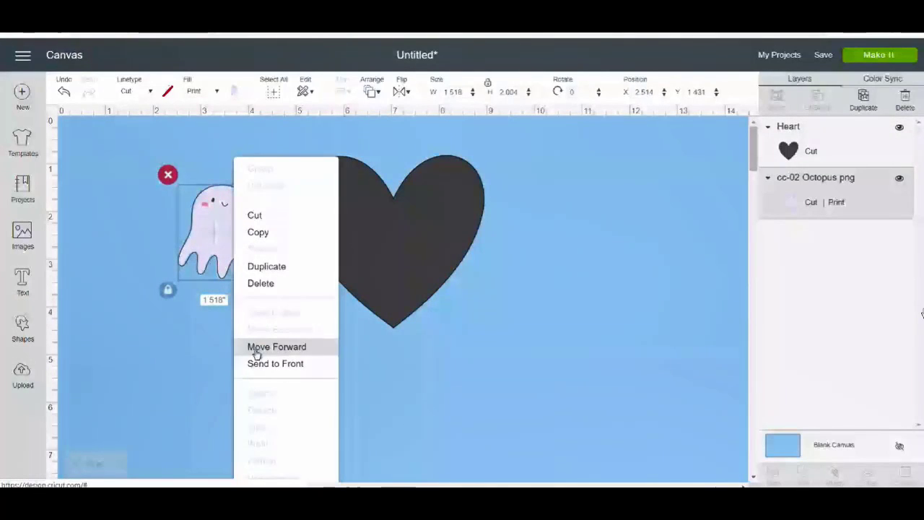
click(159, 351)
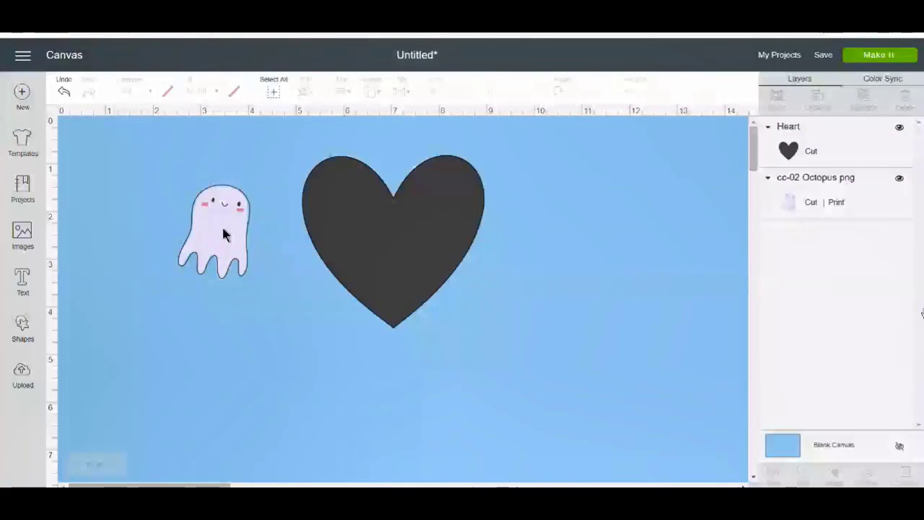
Send the octopus to the front and place it in the middle of the black heart
click(223, 234)
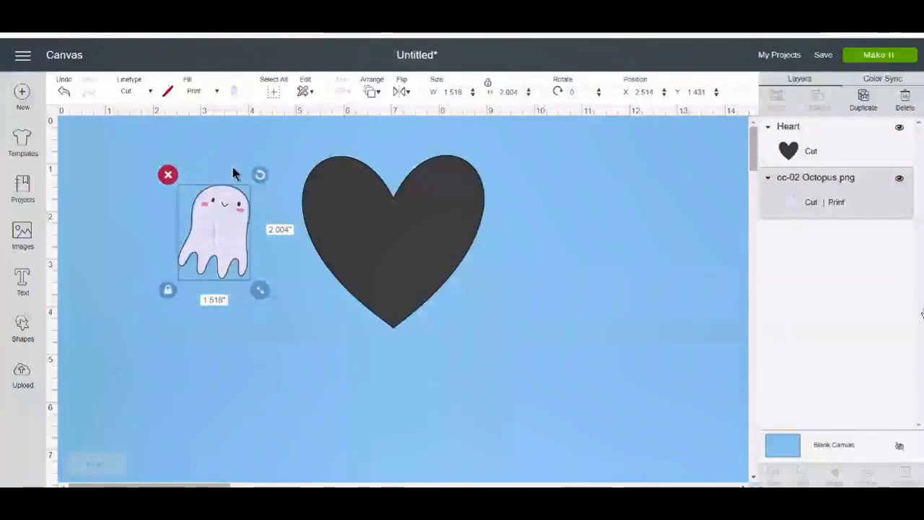
click(375, 92)
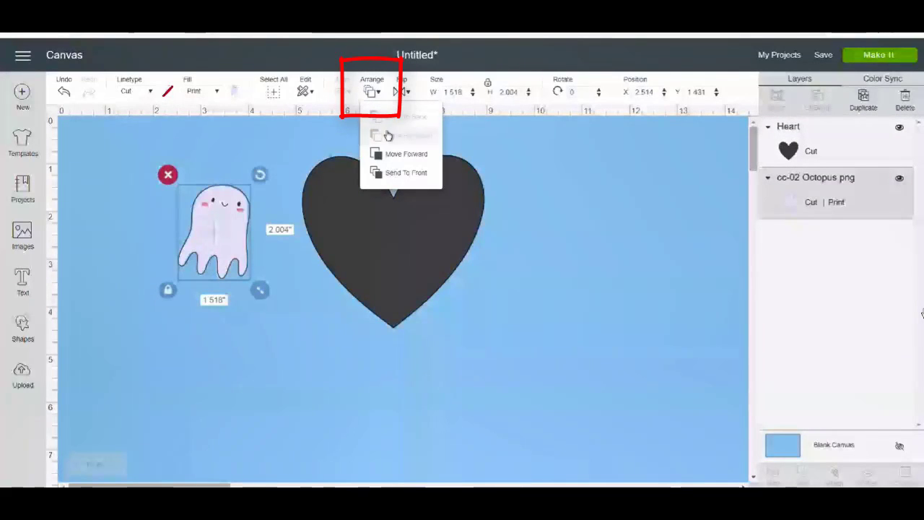
click(410, 173)
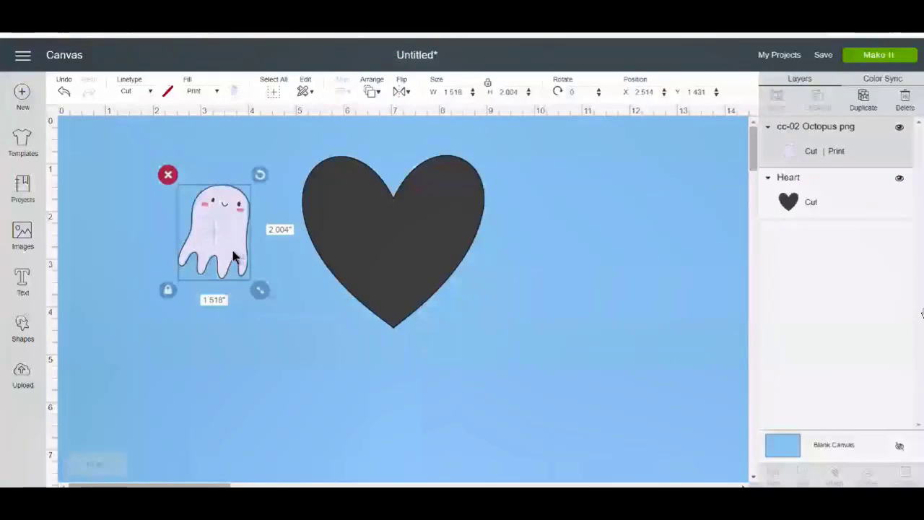
mouse_move(221, 252)
mouse_down()
mouse_move(393, 266)
mouse_move(402, 274)
mouse_move(393, 260)
mouse_up()
click(491, 296)
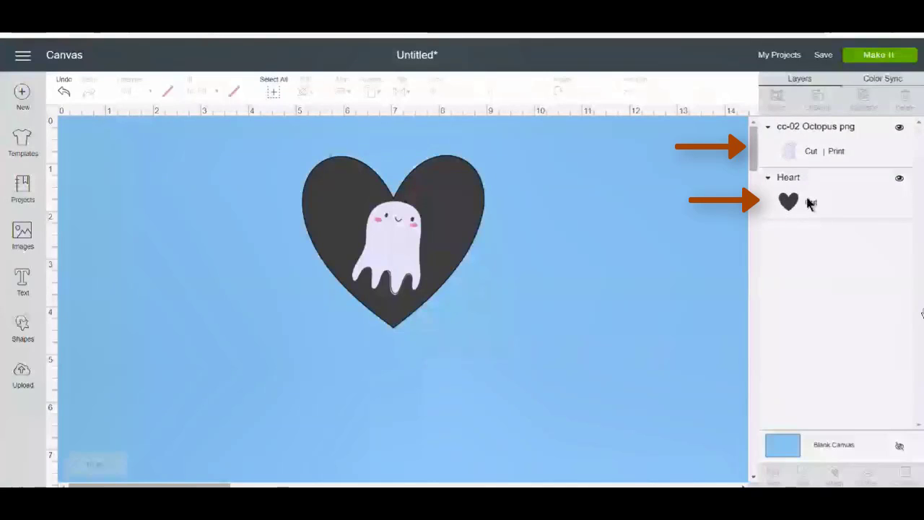
Check both mats of the unflattened octopus and heart in the mat preview, and return to the canvas
click(874, 57)
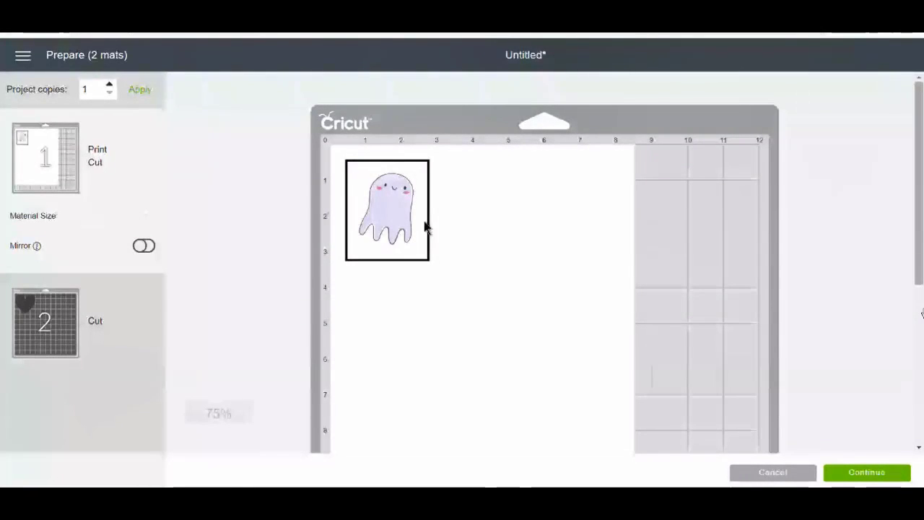
click(61, 322)
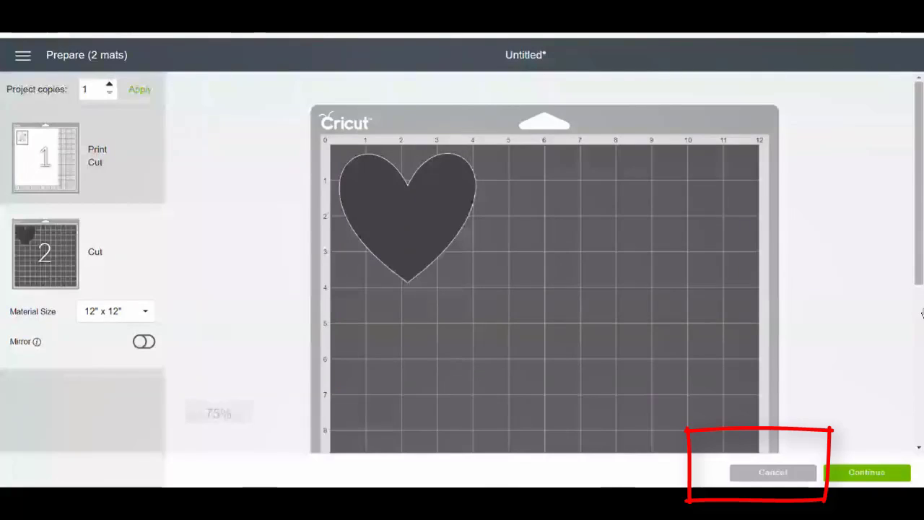
click(774, 473)
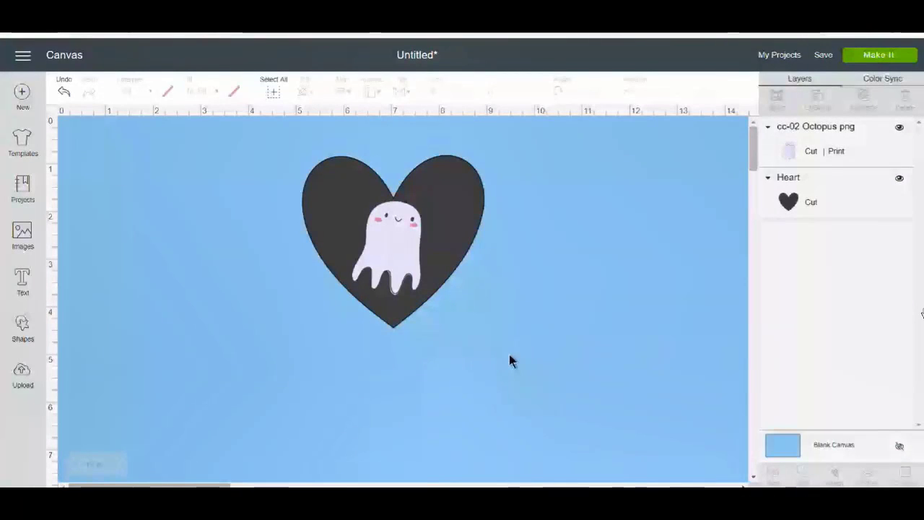
Flatten the octopus and black heart into one Print Then Cut image and check it in the mat preview
mouse_move(509, 354)
mouse_down()
mouse_move(436, 361)
mouse_move(344, 291)
mouse_move(287, 170)
mouse_up()
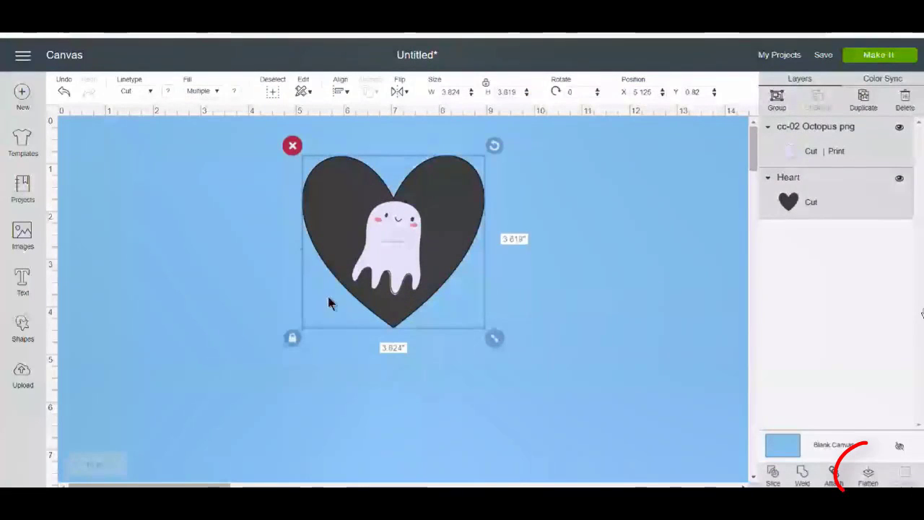
click(868, 477)
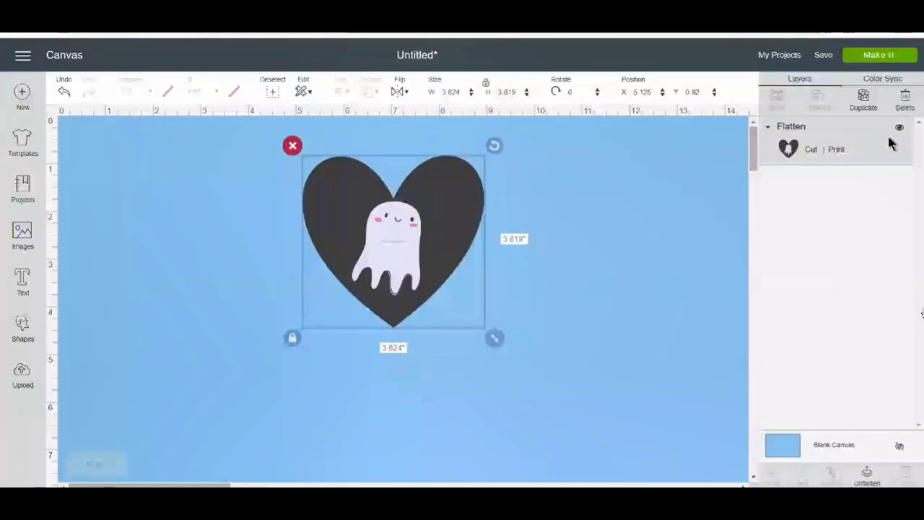
click(879, 55)
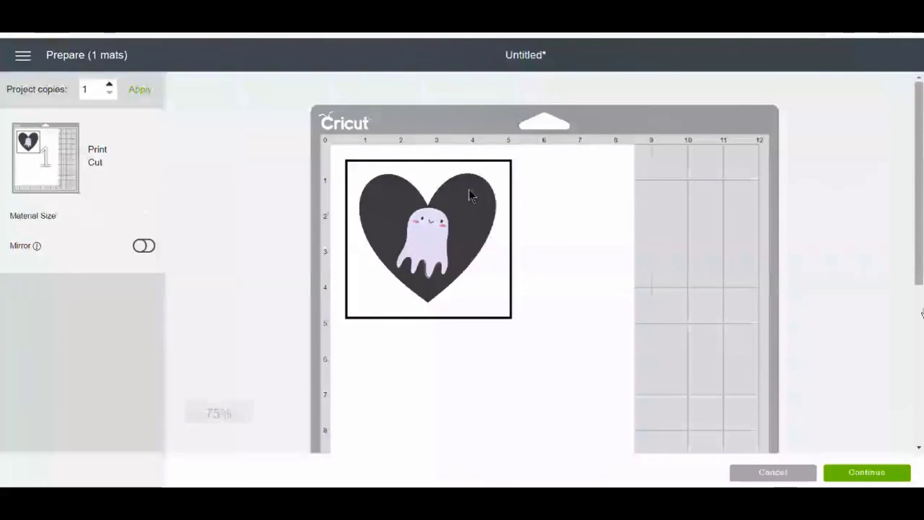
click(767, 474)
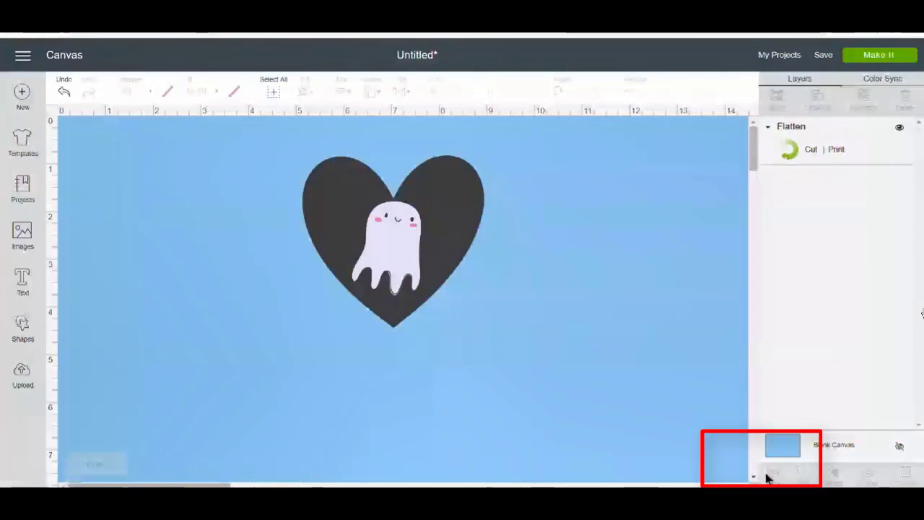
Move the flattened heart design to about X 4.903, Y 0.875 and unflatten it
click(474, 208)
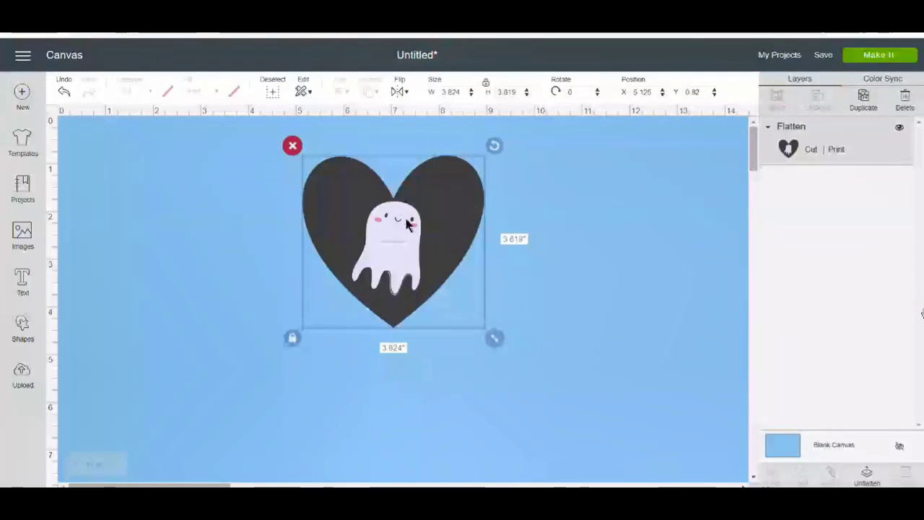
mouse_move(407, 224)
mouse_down()
mouse_move(477, 210)
mouse_move(414, 221)
mouse_move(436, 216)
mouse_move(415, 208)
mouse_up()
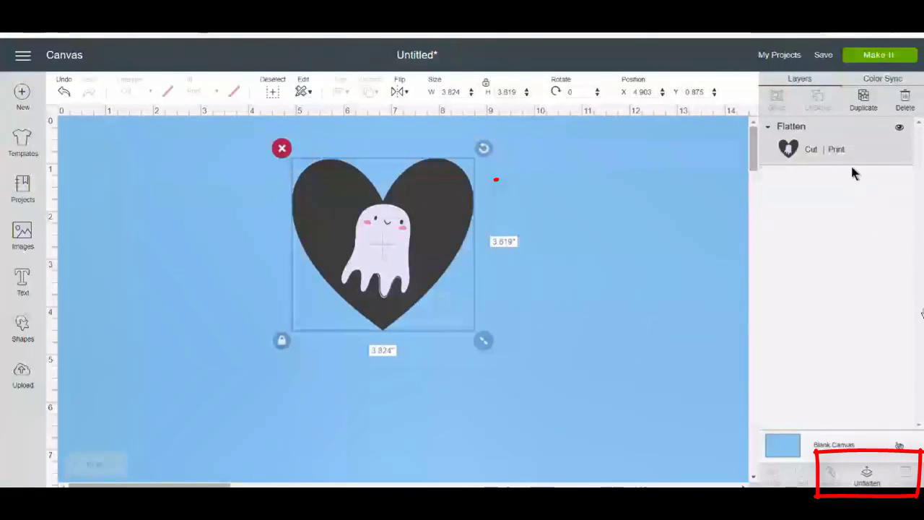
click(867, 475)
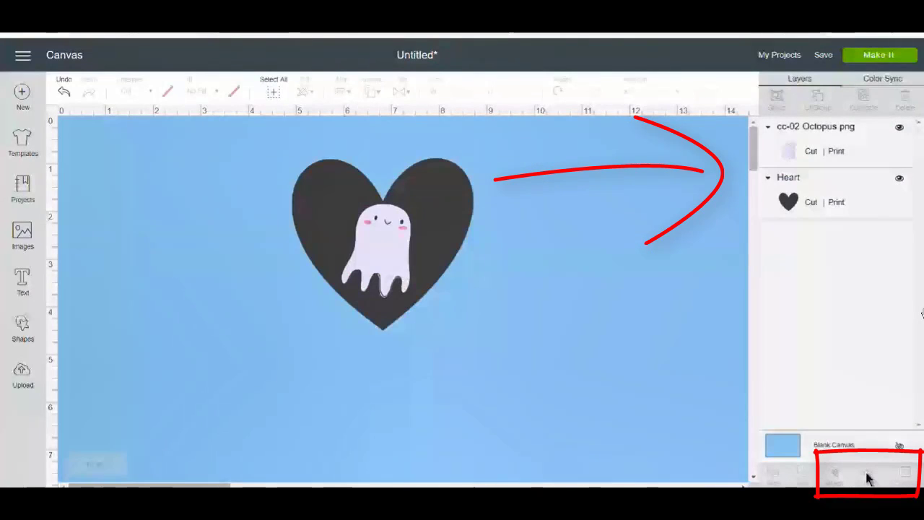
Set the heart's print color to light gray and check the unflattened pieces in the mat preview
click(463, 202)
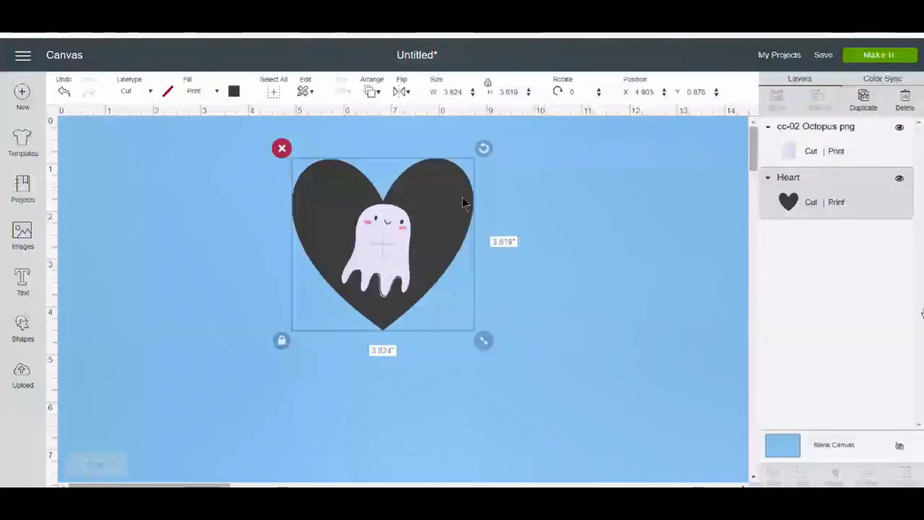
click(234, 92)
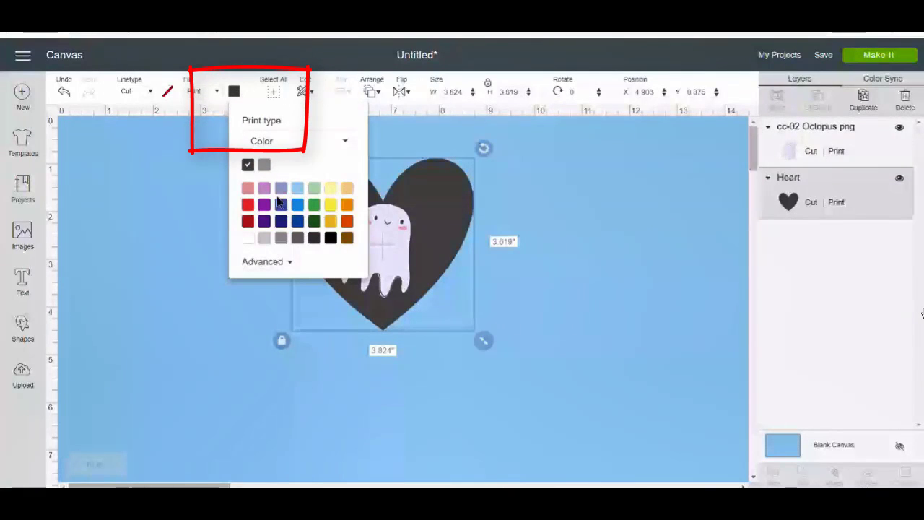
click(265, 239)
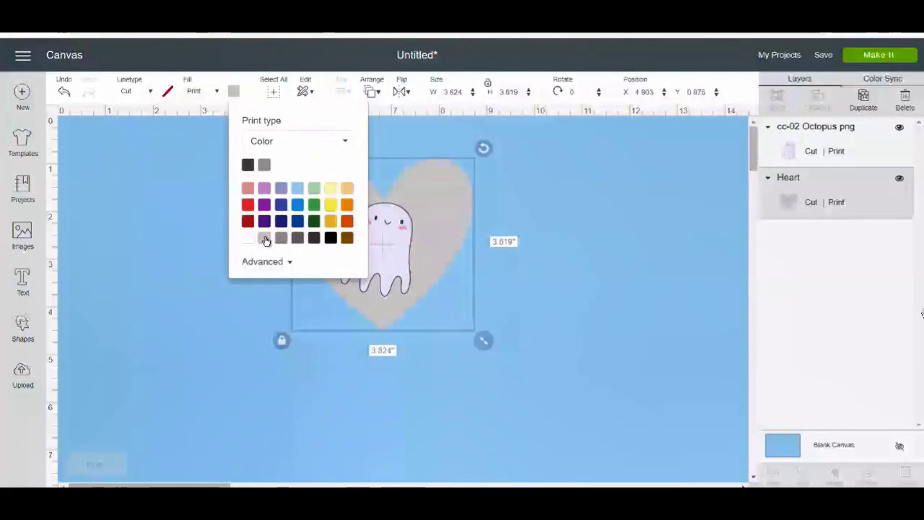
click(190, 303)
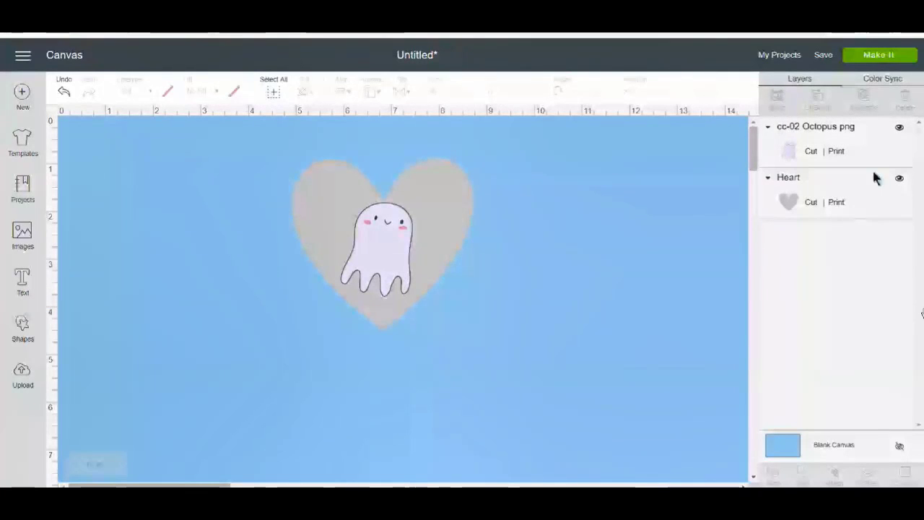
click(911, 56)
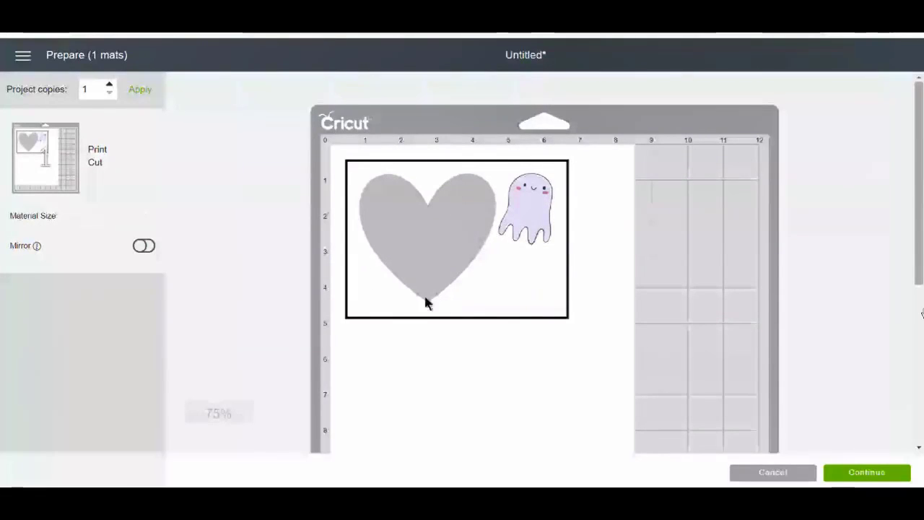
click(776, 474)
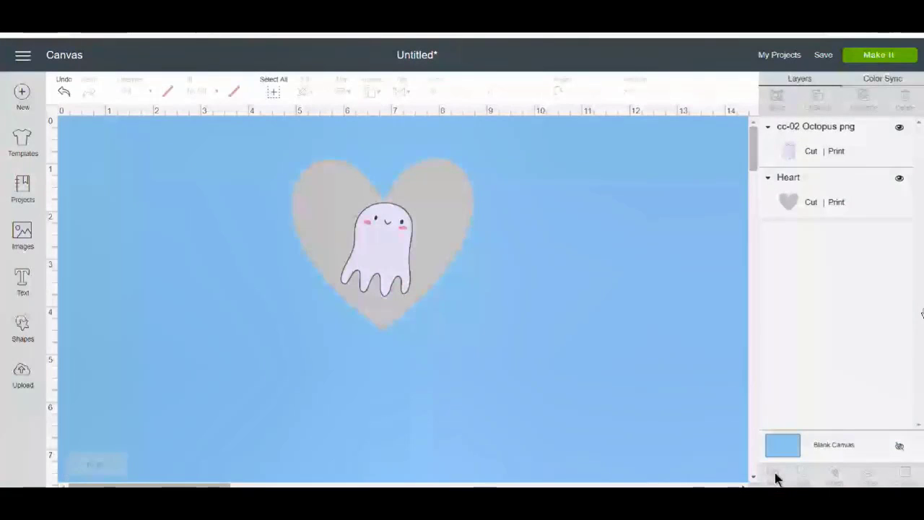
Nudge the octopus on the light gray heart to about X 6.014, Y 1.792
click(404, 275)
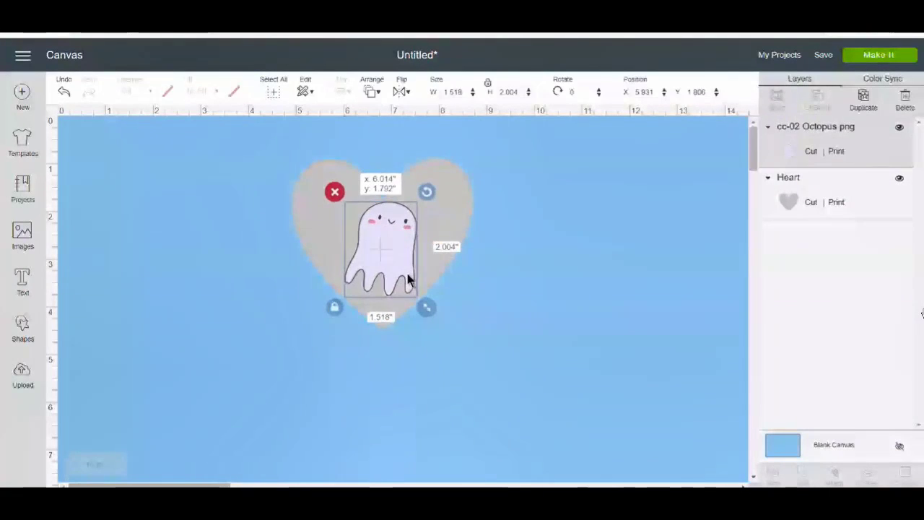
shift+click(463, 322)
click(548, 344)
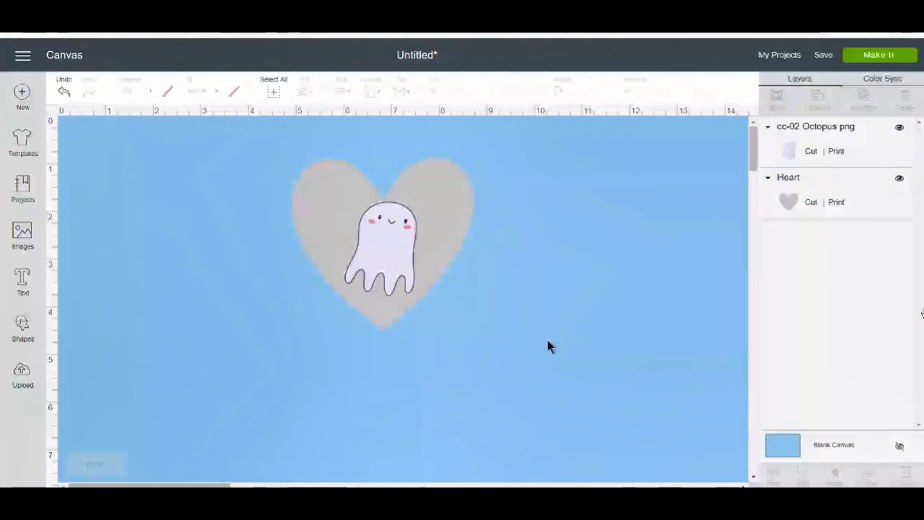
Flatten the octopus and light gray heart into one image and check it in the mat preview
drag(539, 347, 286, 140)
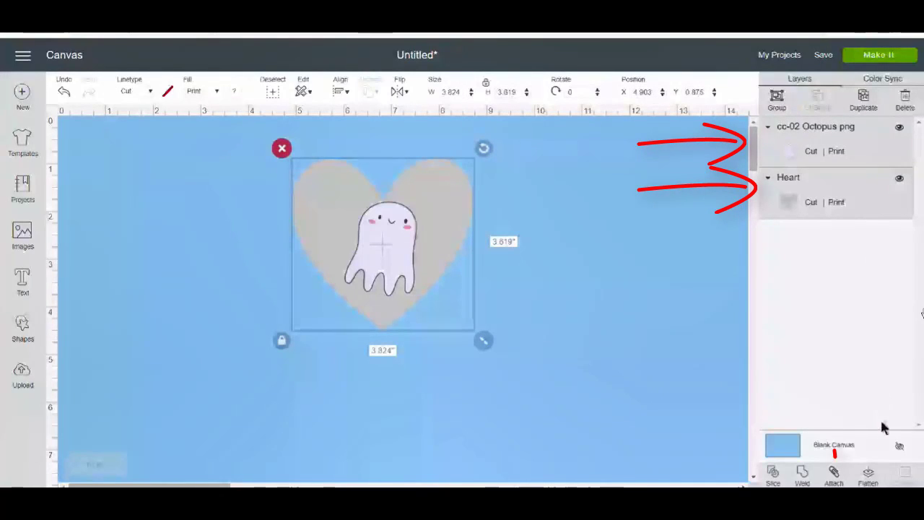
click(868, 480)
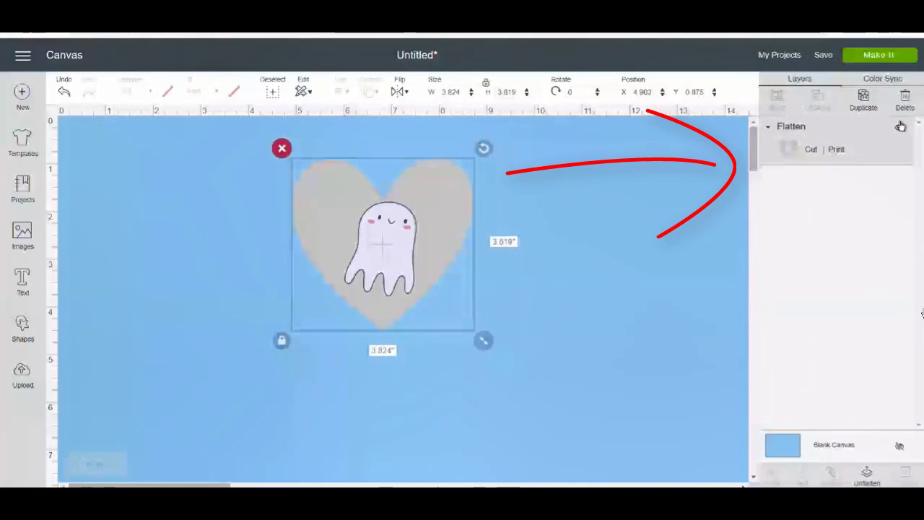
click(909, 59)
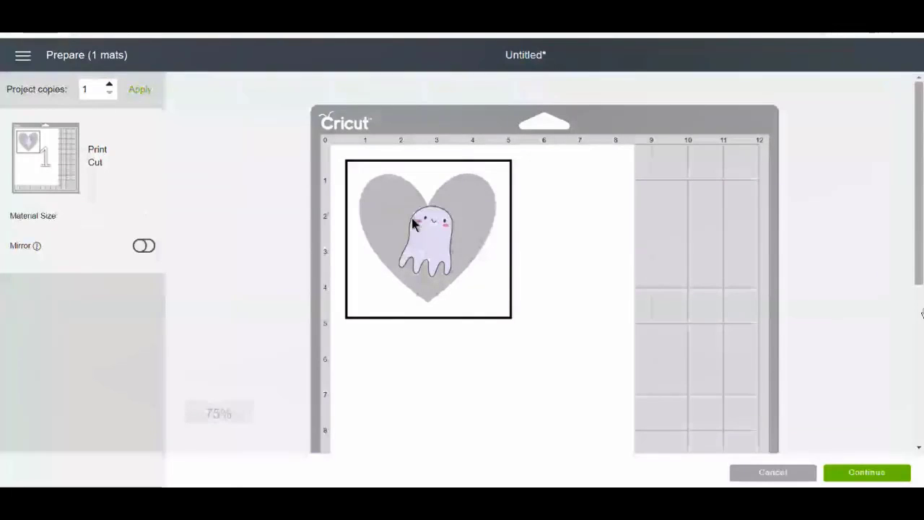
click(794, 474)
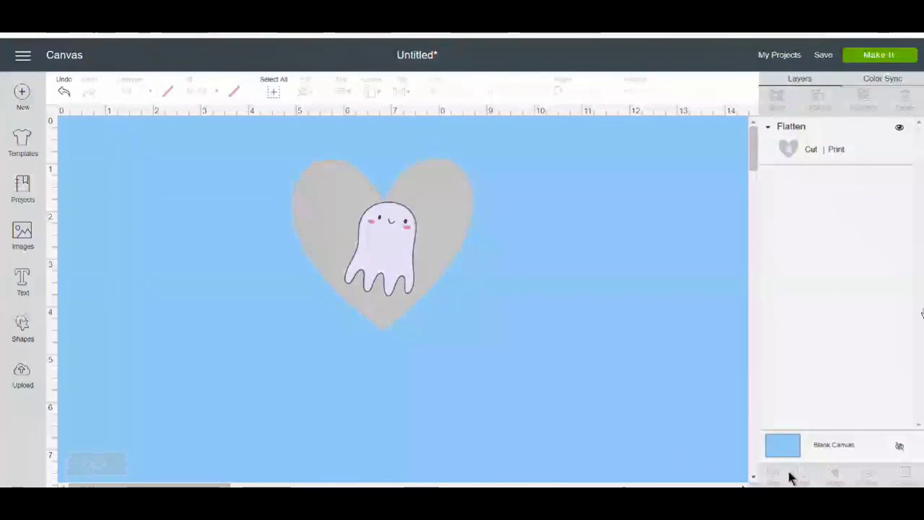
Unflatten the octopus and heart design and set the heart's print color to white
click(419, 261)
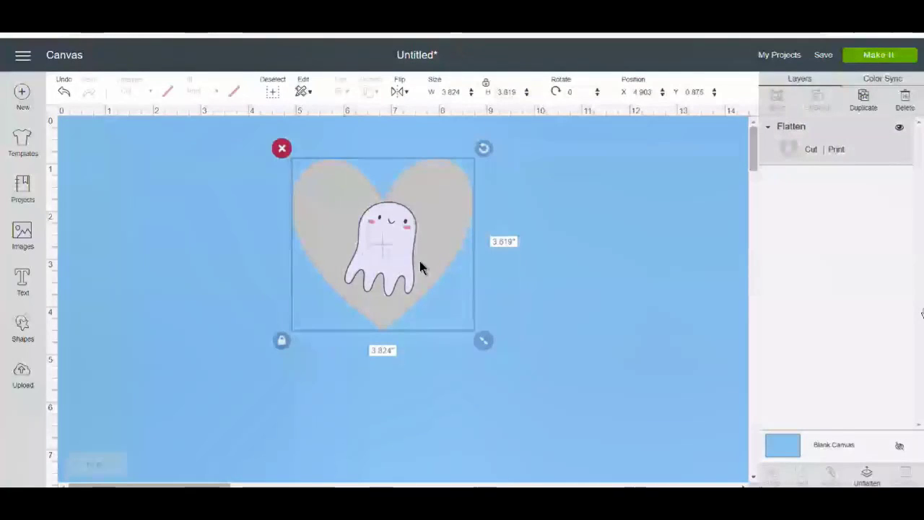
click(866, 476)
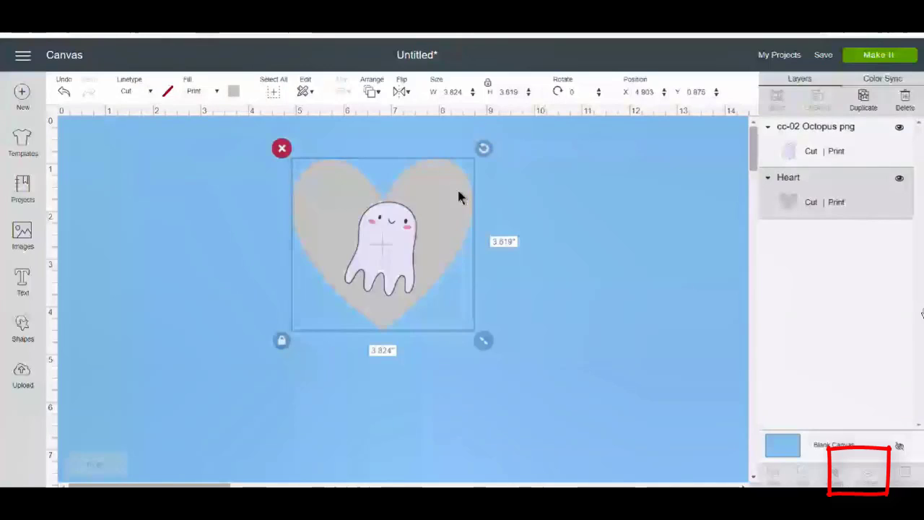
click(233, 92)
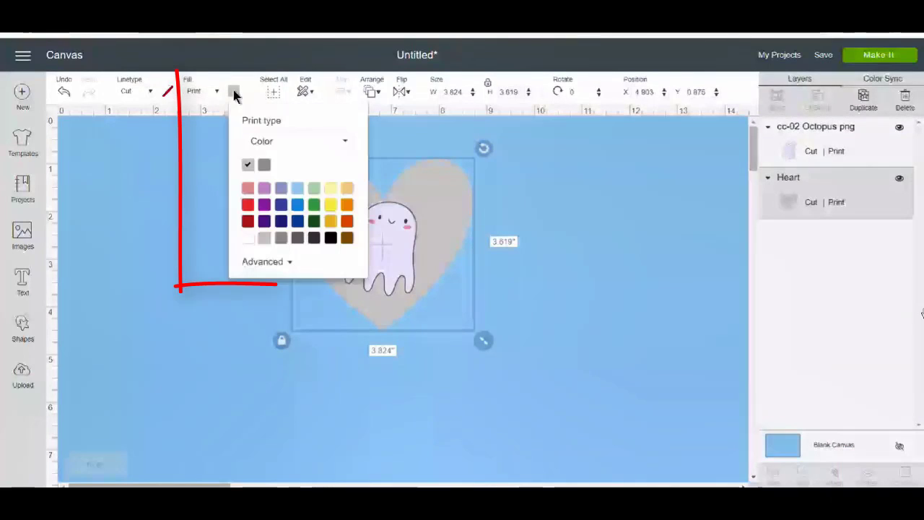
click(247, 239)
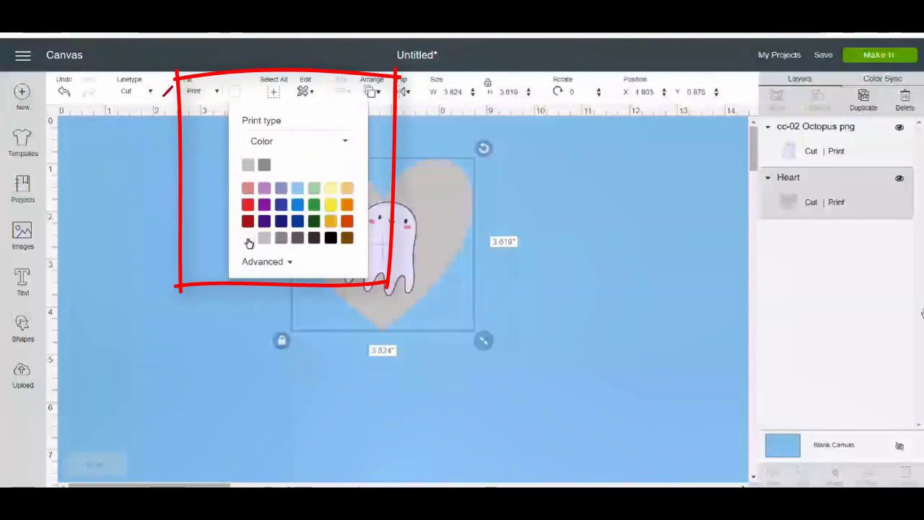
click(562, 332)
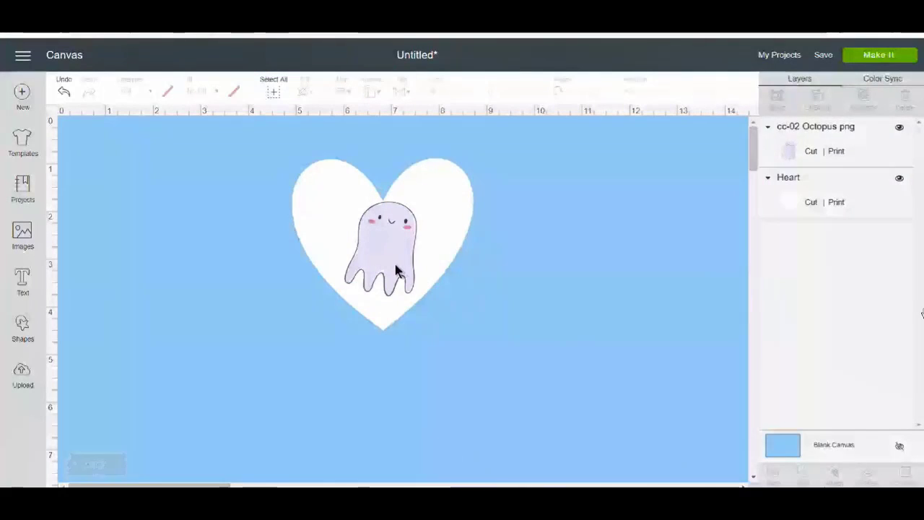
Nudge the octopus to about X 5.986, Y 1.889, and flatten it with the white heart for the mat preview
drag(395, 264, 395, 274)
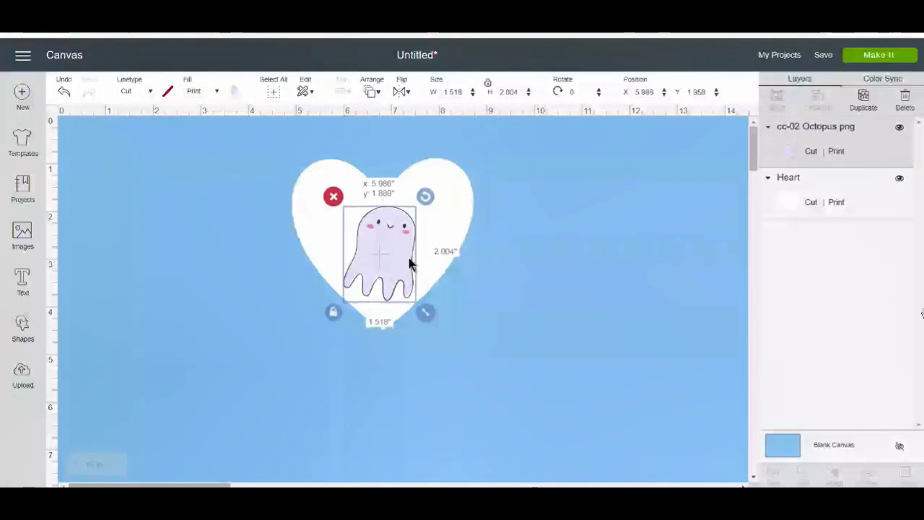
click(508, 313)
drag(469, 362, 301, 149)
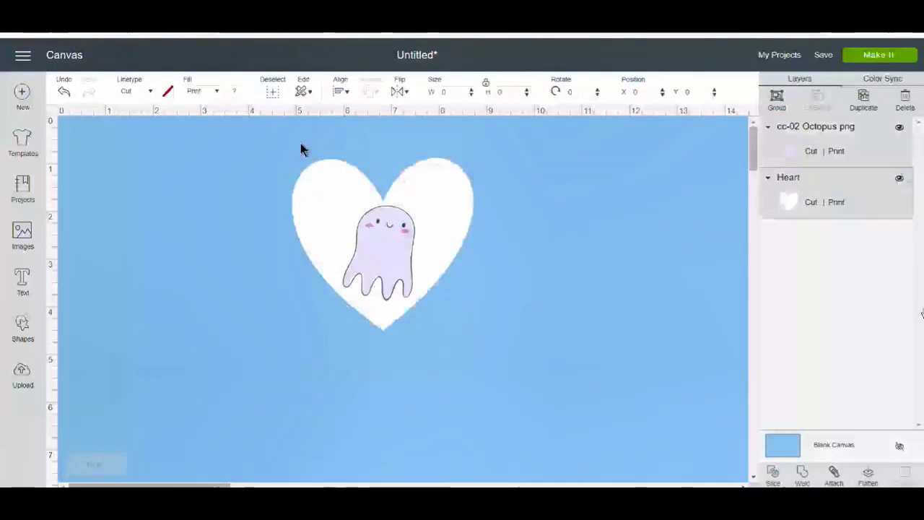
click(867, 473)
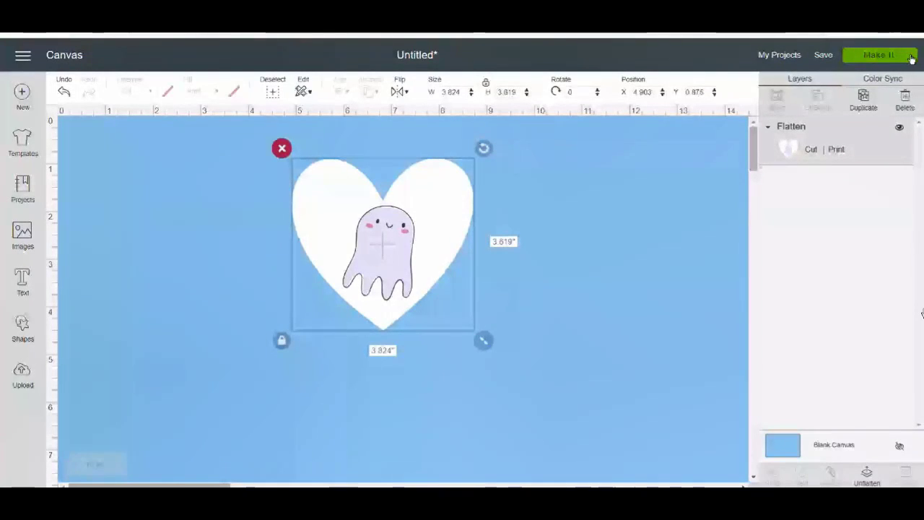
click(876, 56)
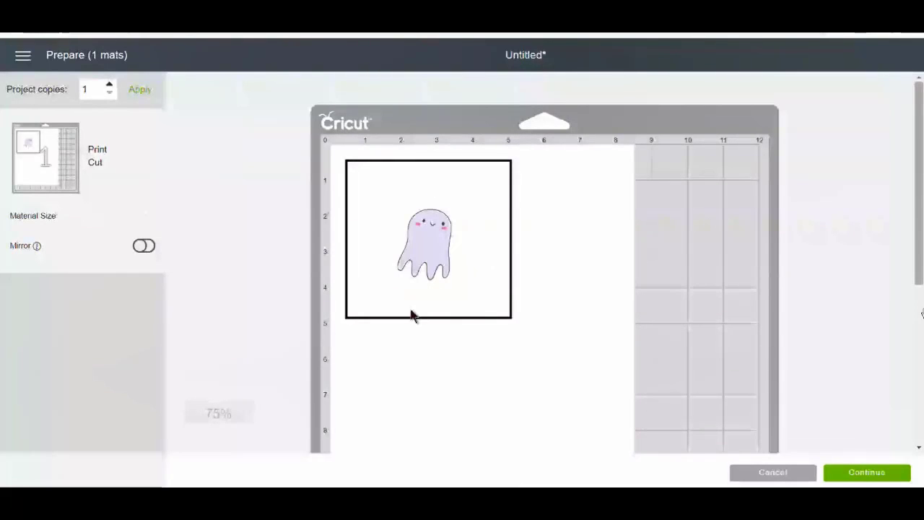
Proceed to the make stage with Copy Paper – 20 lb (75 gsm) as the material, and finish back to the canvas
click(863, 475)
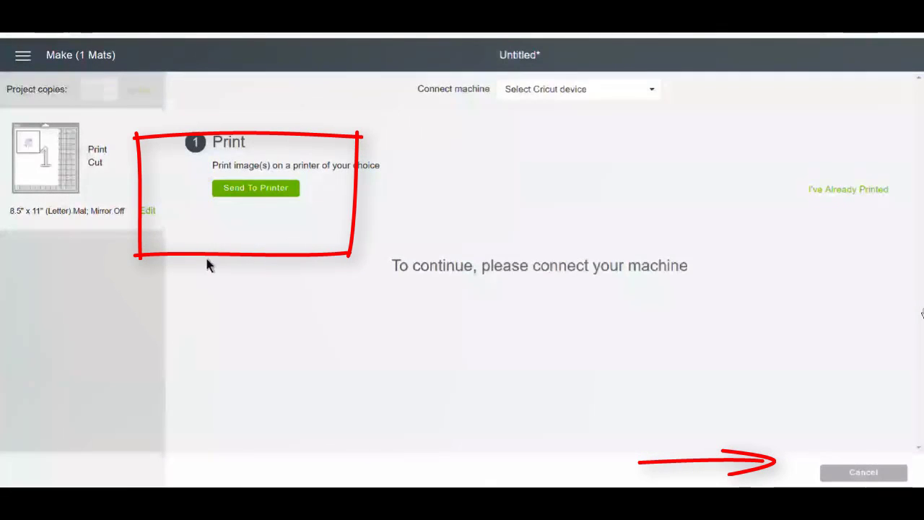
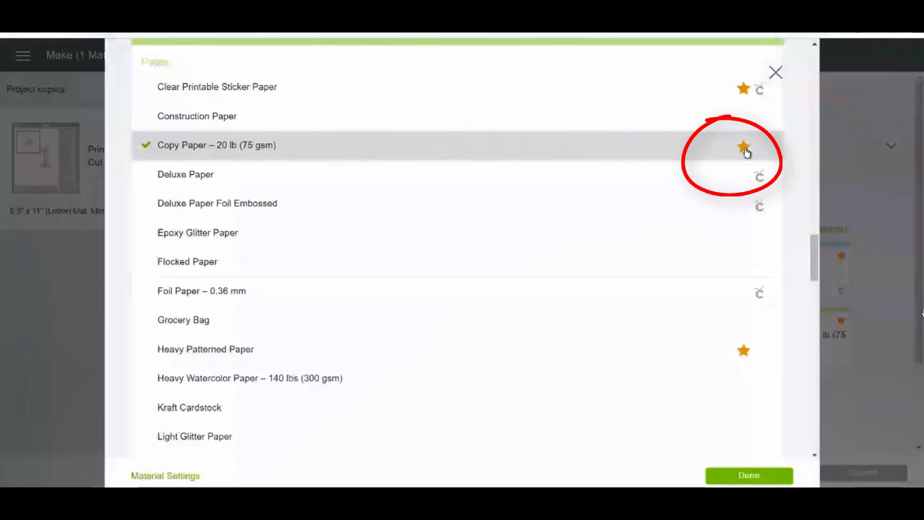
click(749, 475)
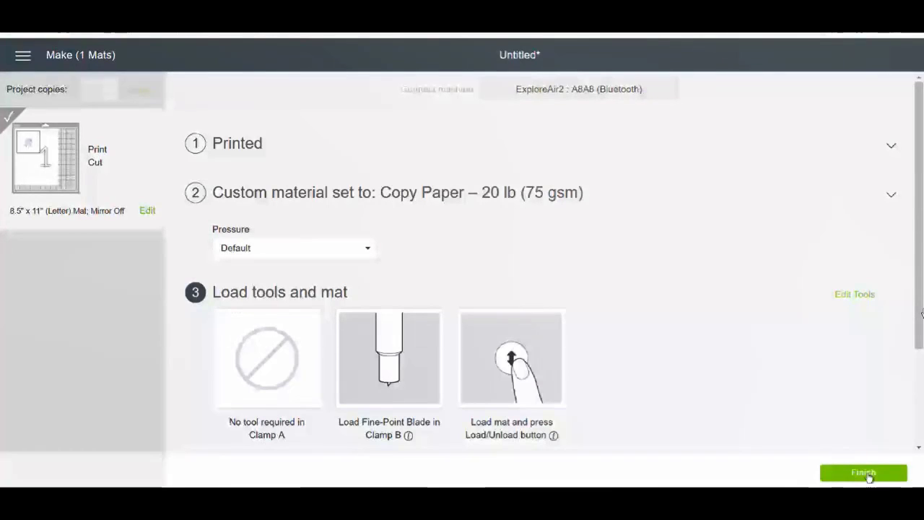
click(863, 473)
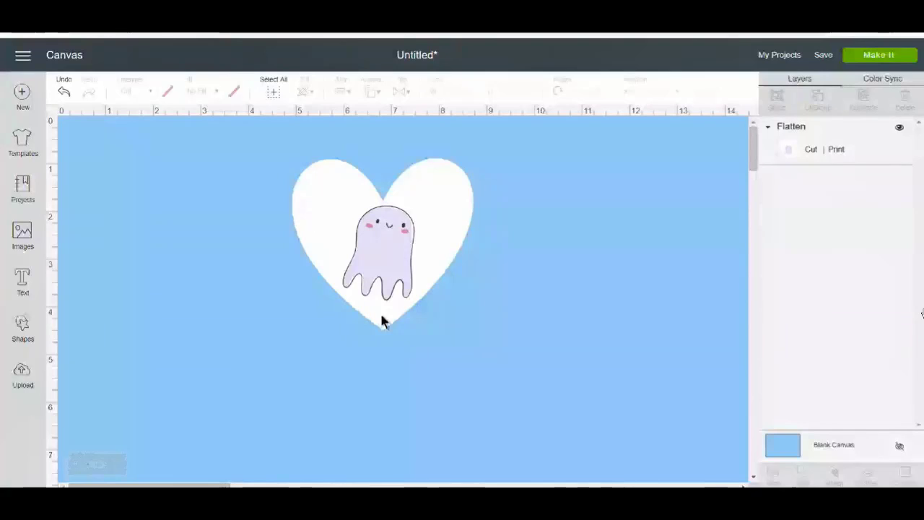
Set the blank canvas color to white behind the flattened octopus and heart design
click(791, 449)
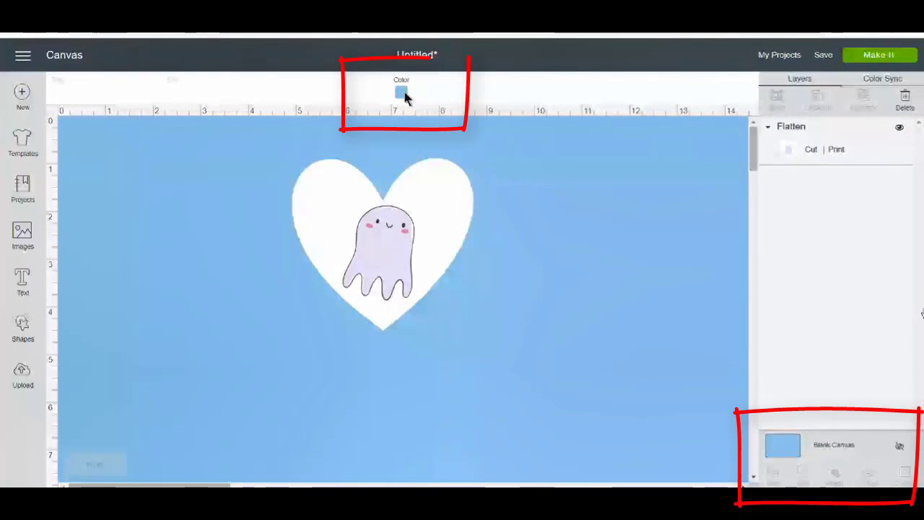
click(403, 92)
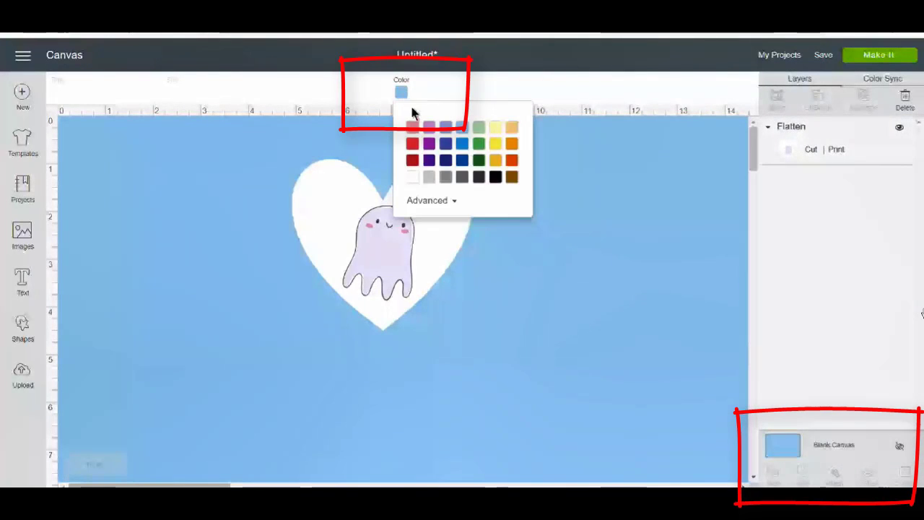
click(412, 177)
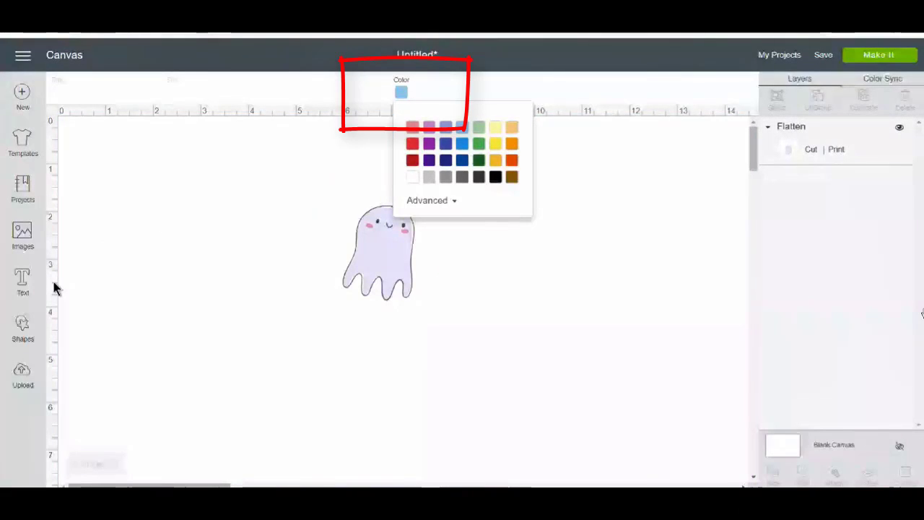
click(661, 371)
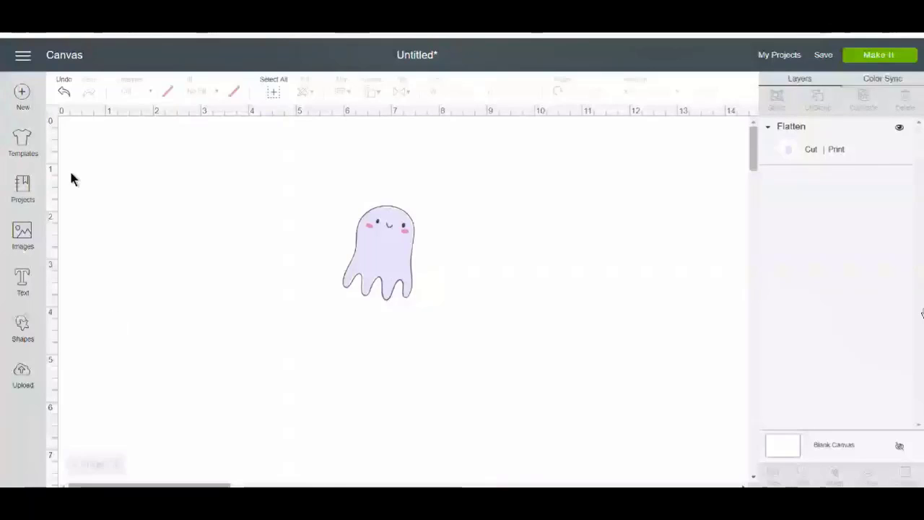
Set the canvas grid to Full Grid in the Design Space settings
click(23, 58)
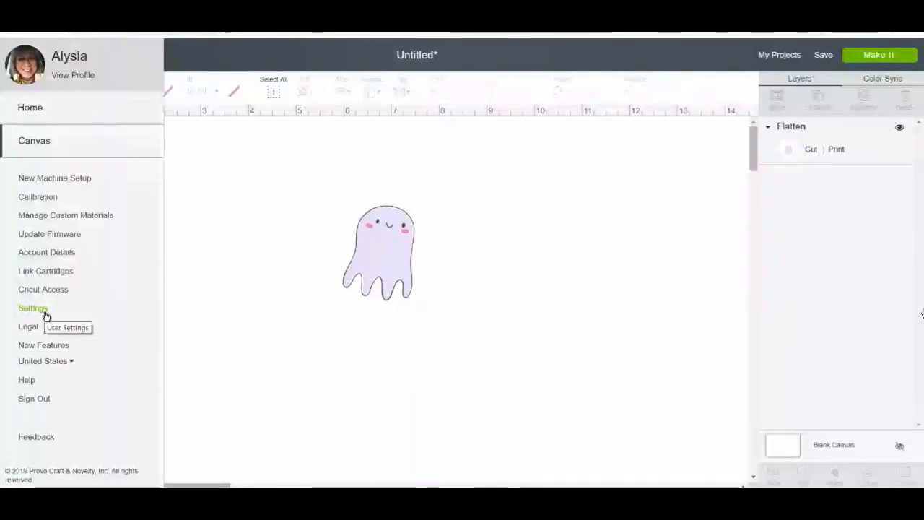
click(246, 291)
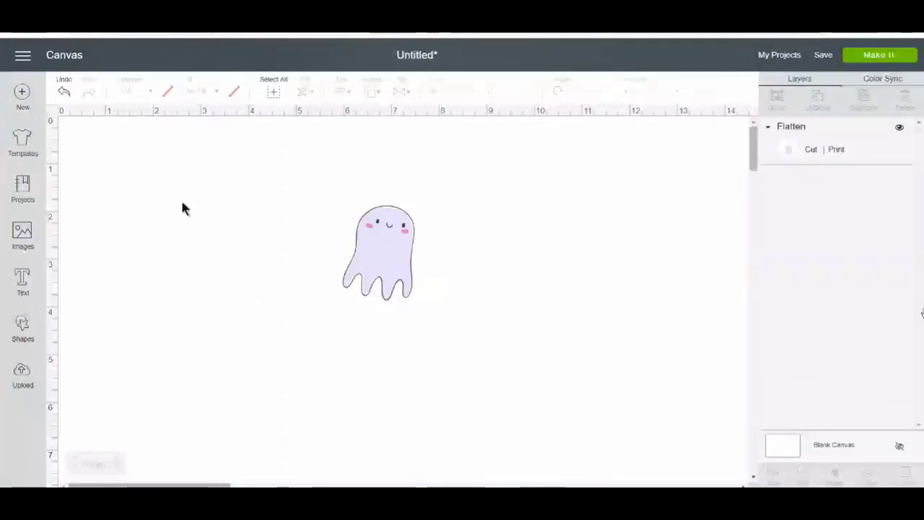
click(23, 57)
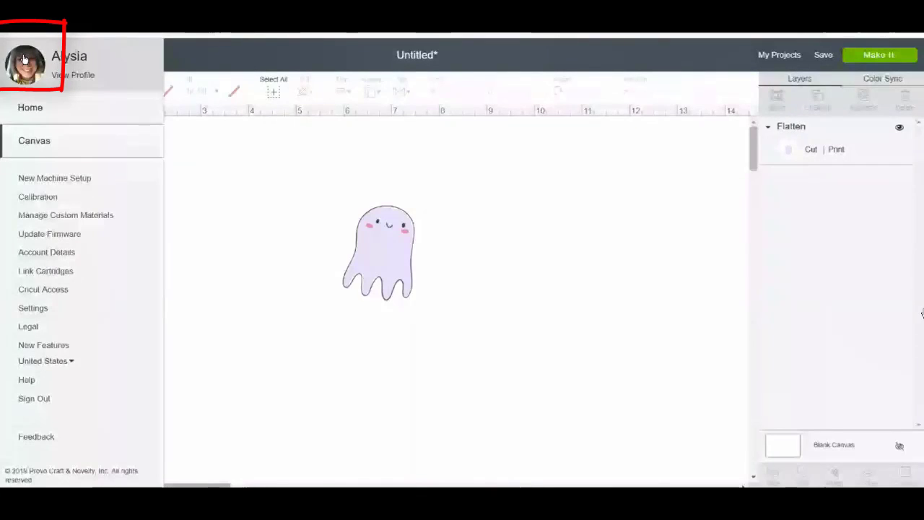
click(45, 310)
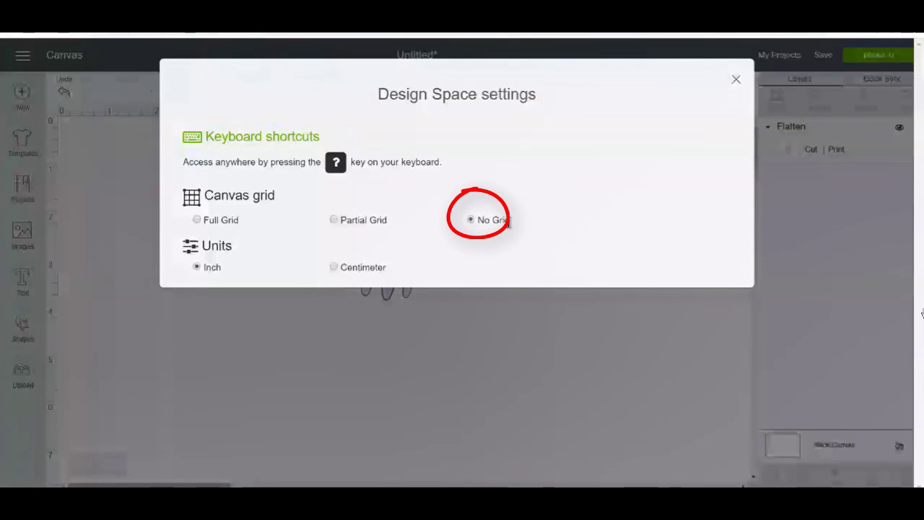
click(198, 221)
click(582, 436)
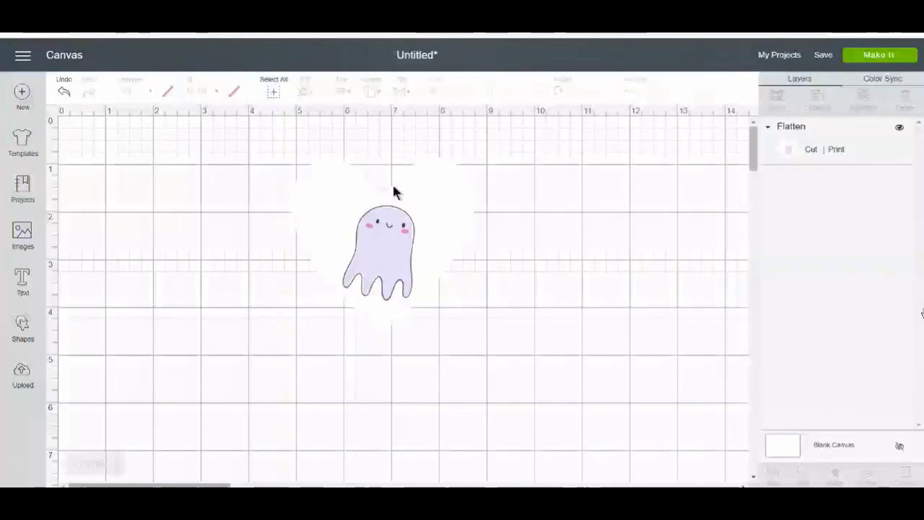
Unflatten the octopus and heart design at about X 4.445, Y 1.031, and move the octopus off the heart to about X 1.056, Y 0.906
drag(390, 225, 366, 227)
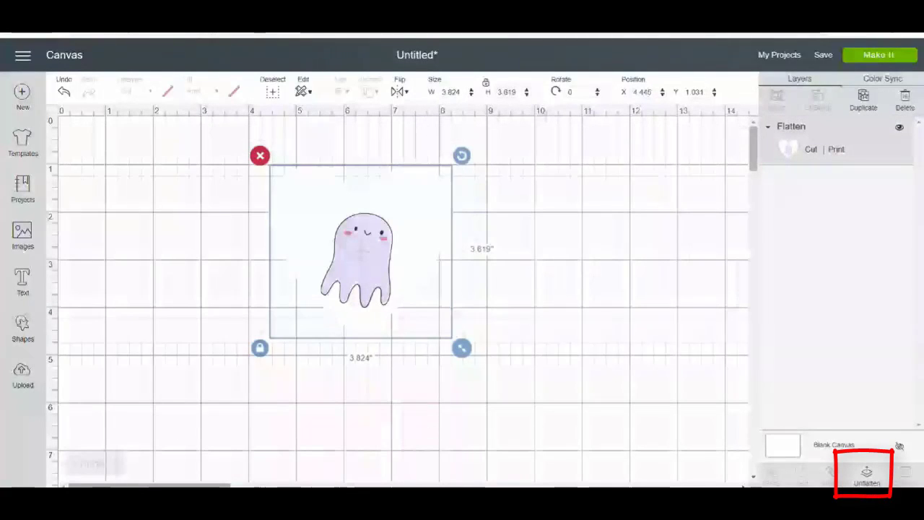
click(866, 477)
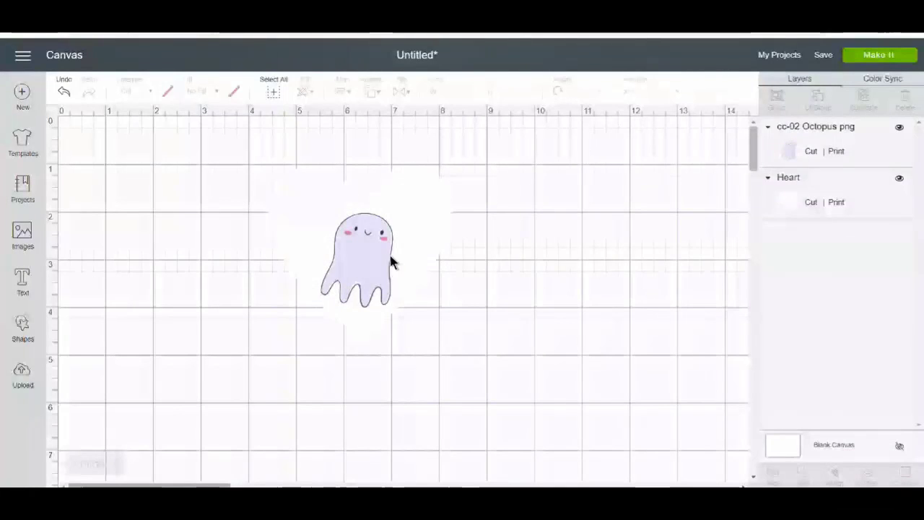
drag(391, 262, 182, 228)
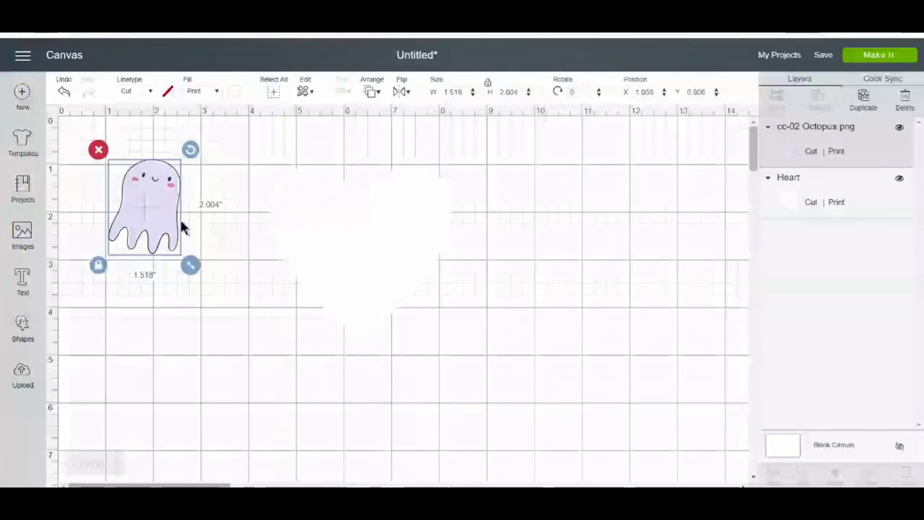
Set the blank canvas color to light gray so the white heart stands out
click(799, 444)
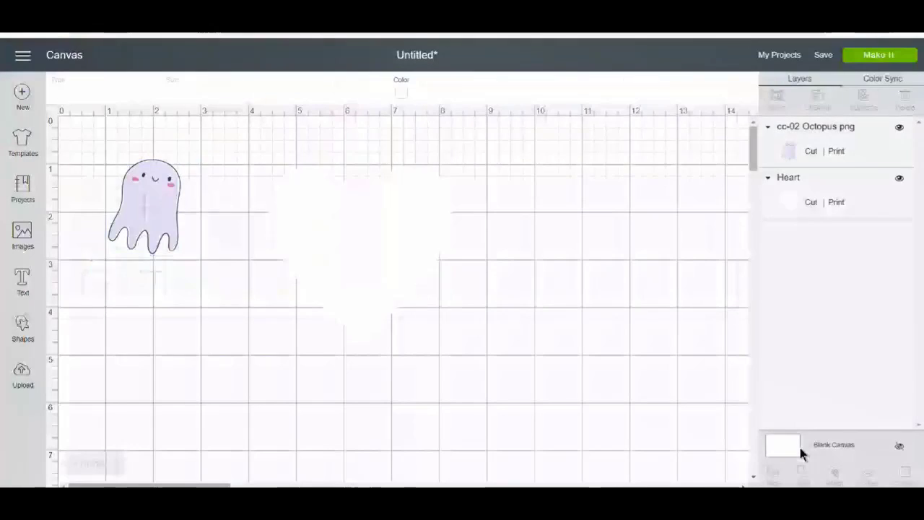
click(398, 91)
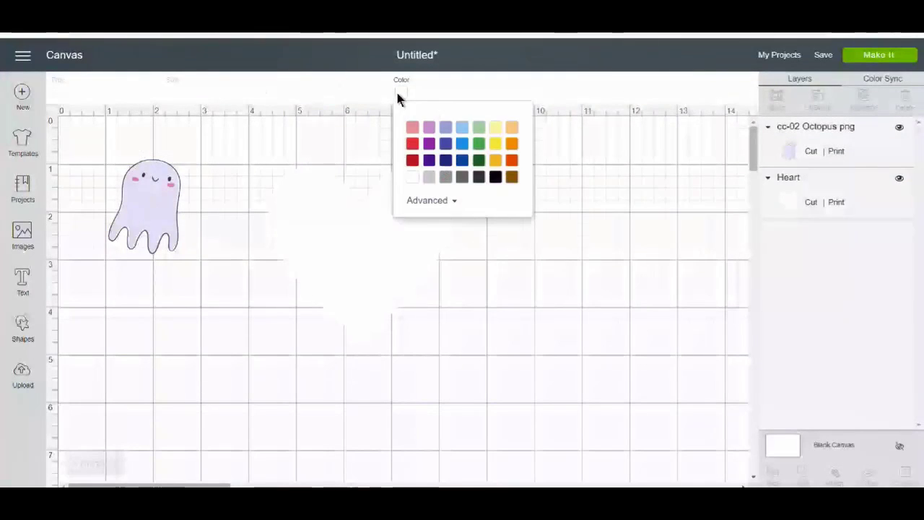
click(429, 177)
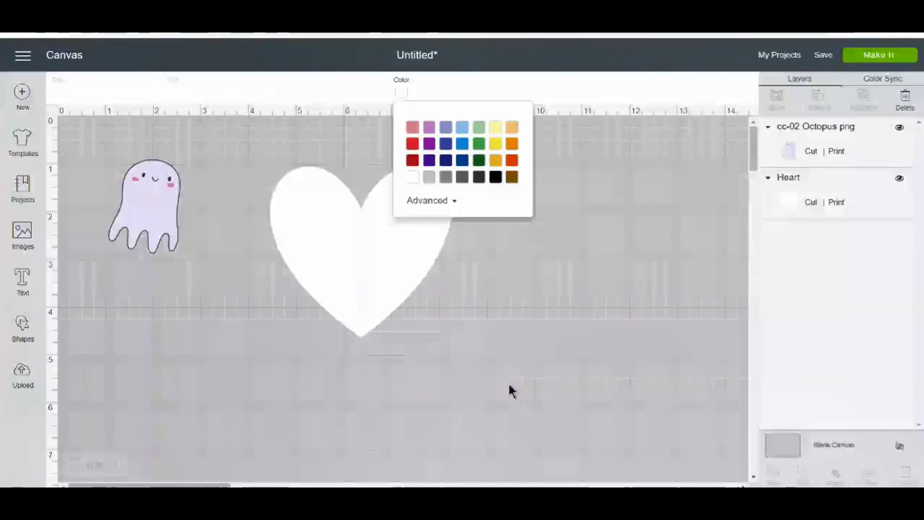
click(586, 270)
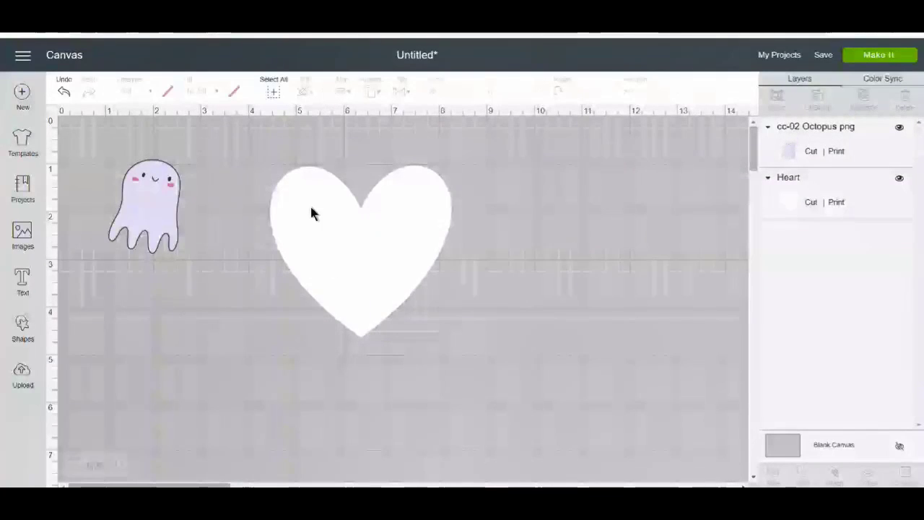
Examine the Pattern print type choices for the white heart's fill, and set the canvas zoom to 75%
click(371, 242)
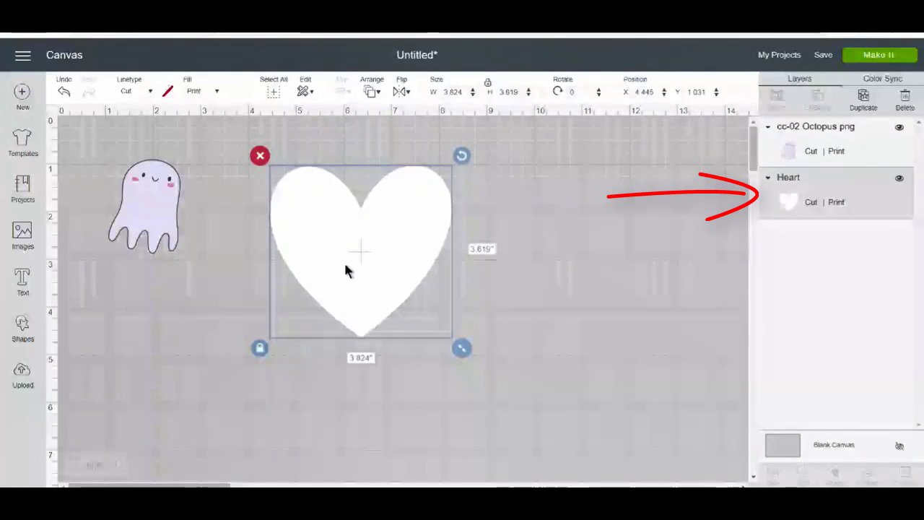
click(218, 92)
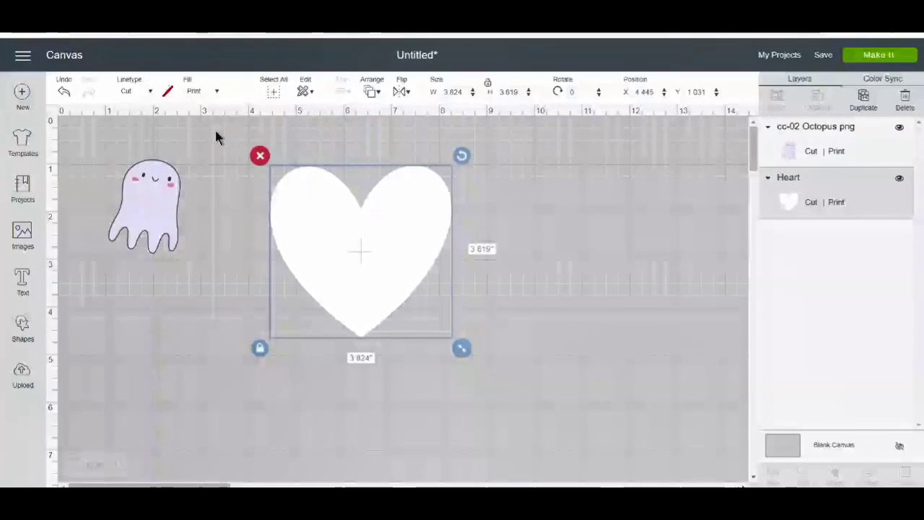
click(237, 94)
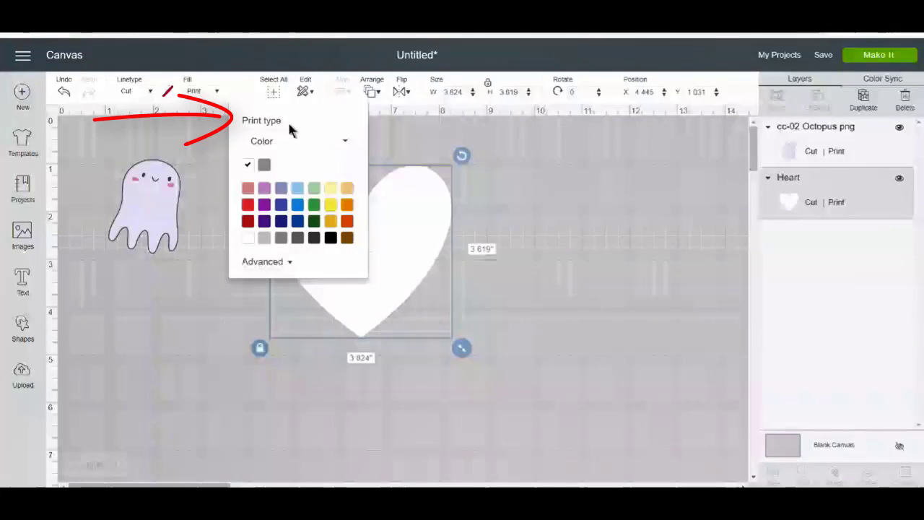
click(345, 142)
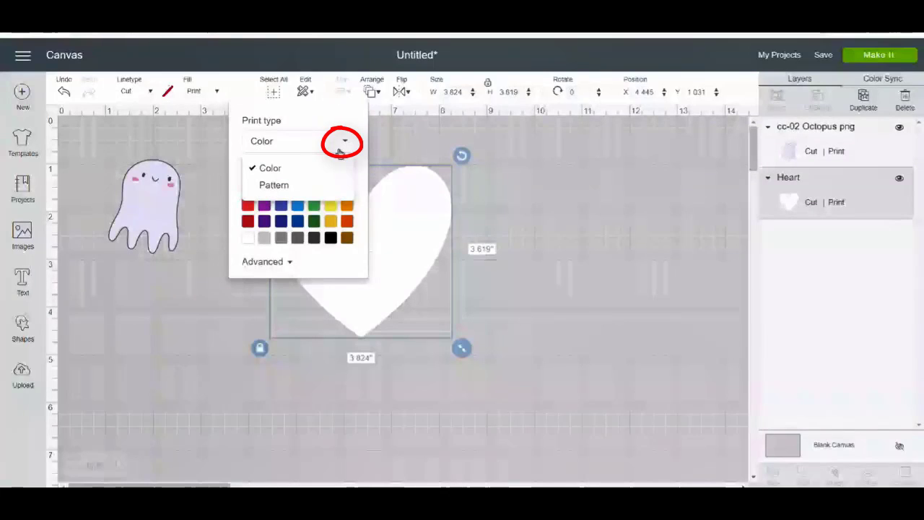
click(315, 191)
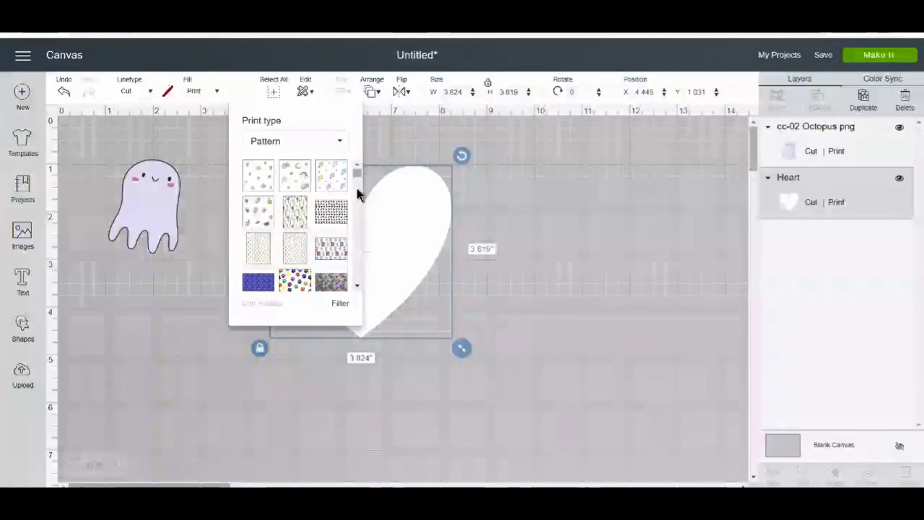
key(ctrl+plus)
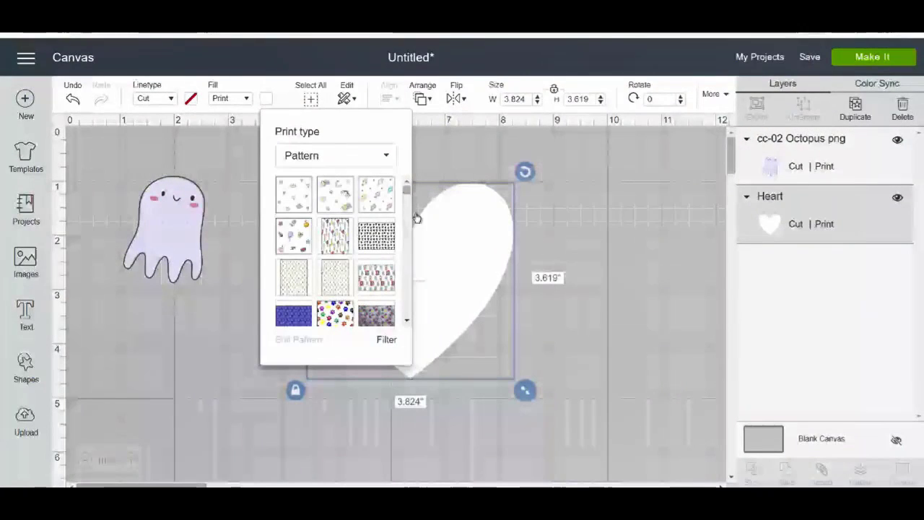
key(ctrl+plus)
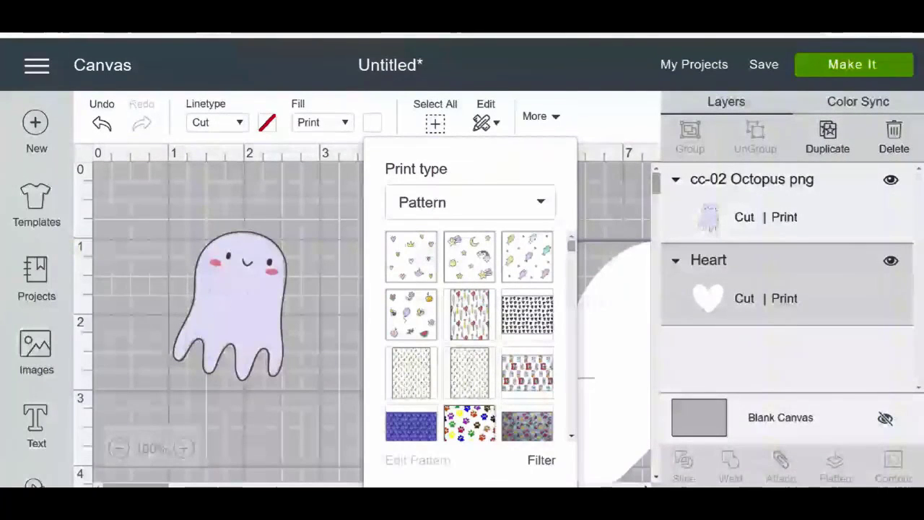
mouse_move(140, 485)
mouse_down()
mouse_move(168, 485)
mouse_move(149, 485)
mouse_up()
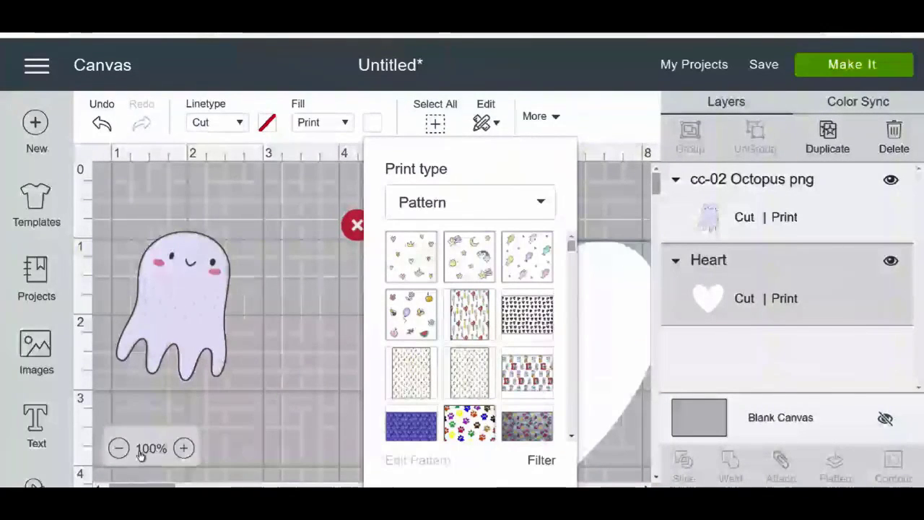
click(118, 449)
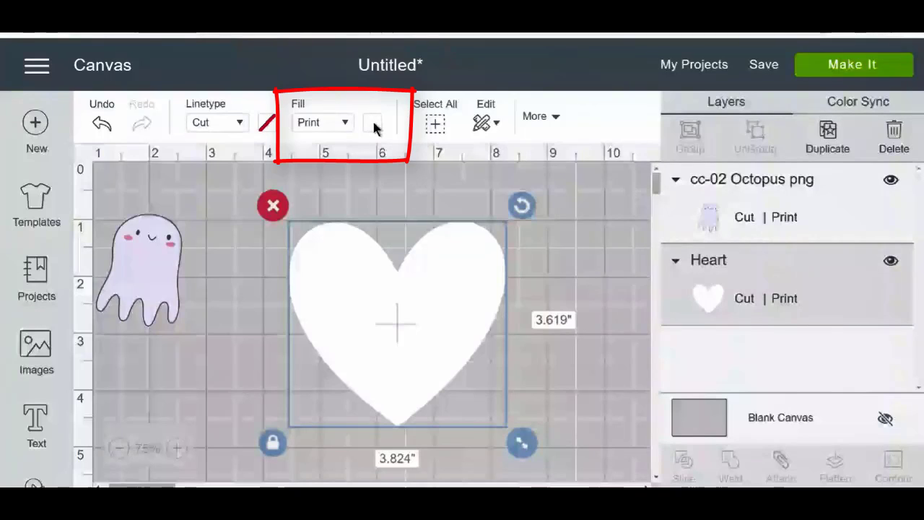
Keep the heart's fill as Print, switch its print type to Pattern, and apply the pattern of small fish and hearts
click(345, 123)
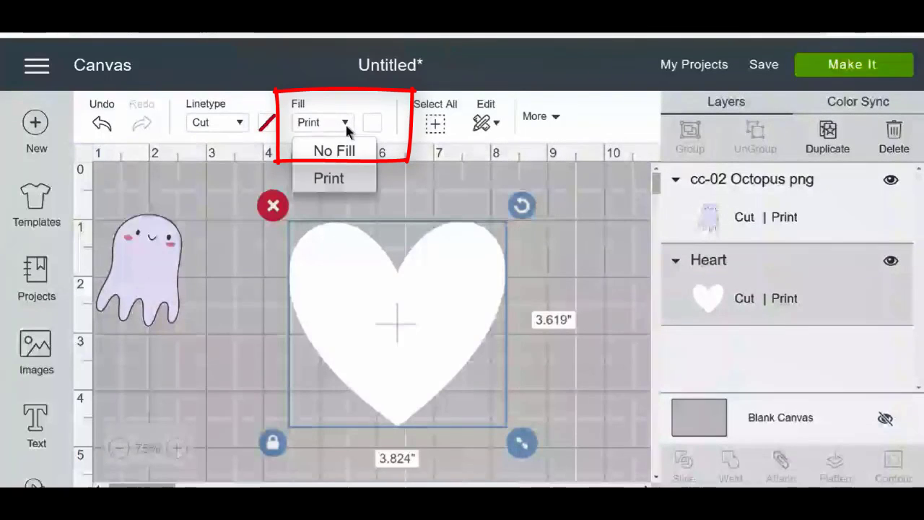
click(342, 184)
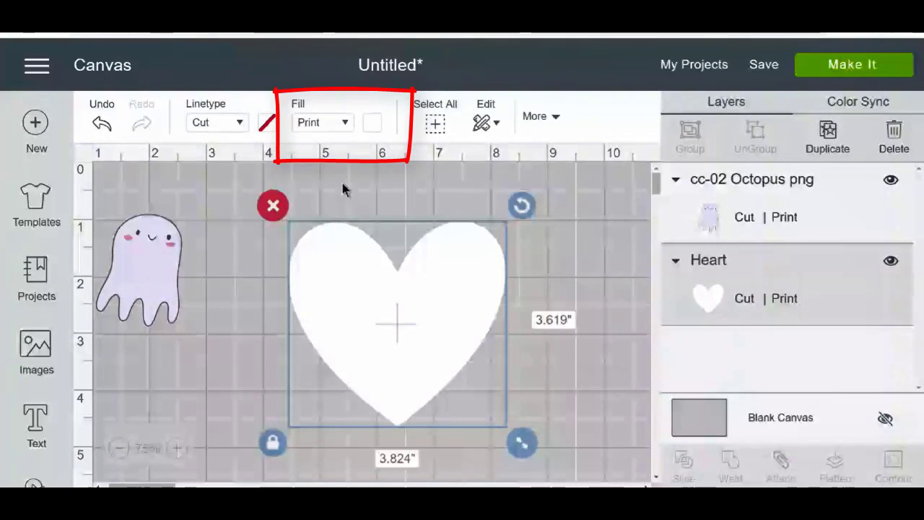
click(373, 124)
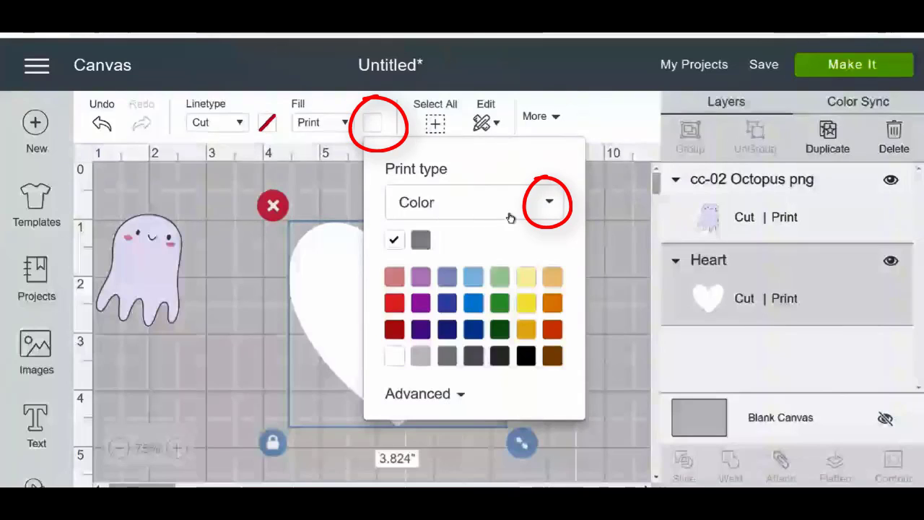
click(551, 205)
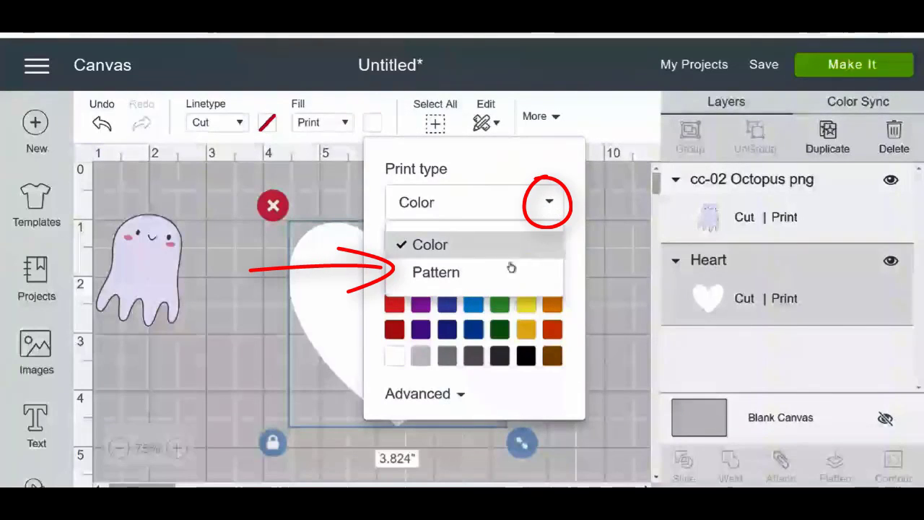
click(507, 284)
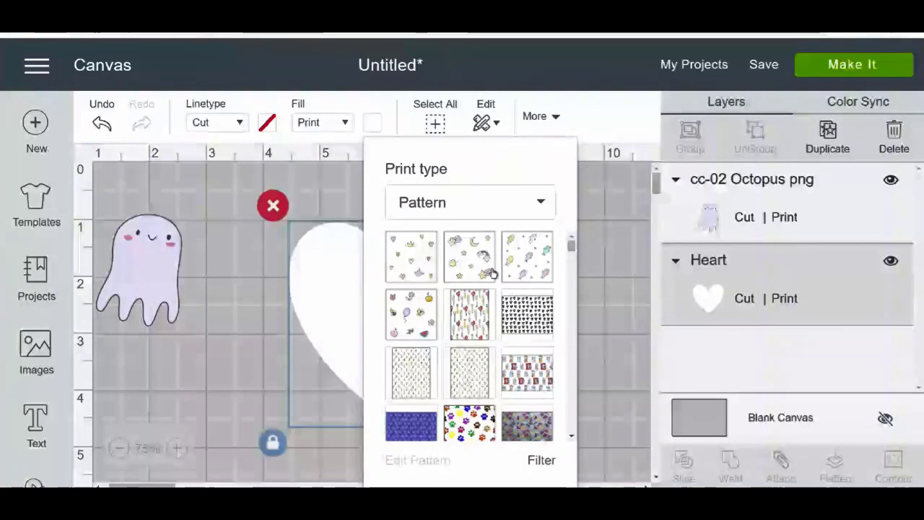
click(529, 260)
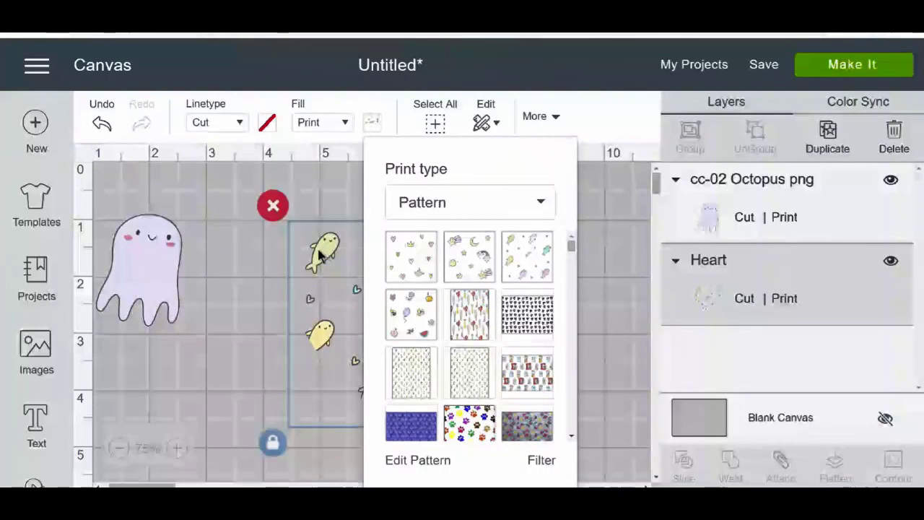
Move the patterned heart left to about X 1.6 and the octopus to the empty area right of it, and select the heart
drag(294, 240, 162, 247)
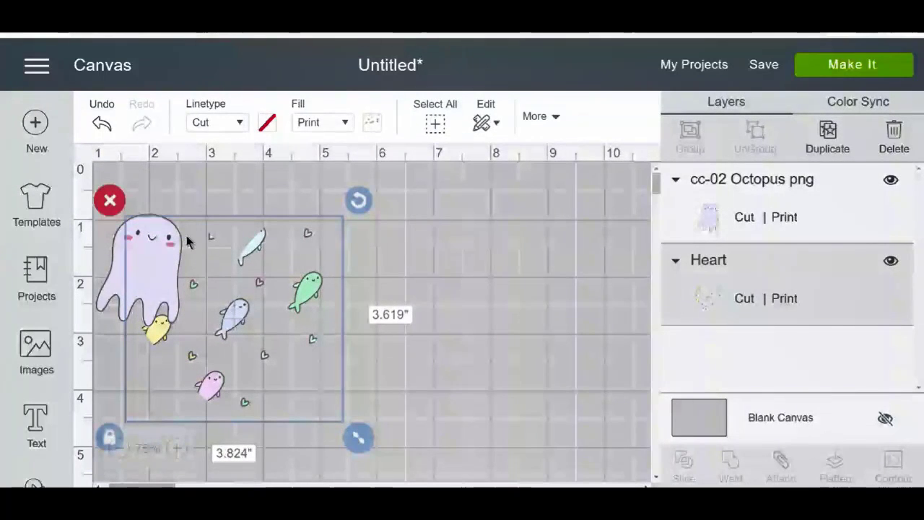
click(124, 267)
drag(120, 267, 525, 285)
click(302, 287)
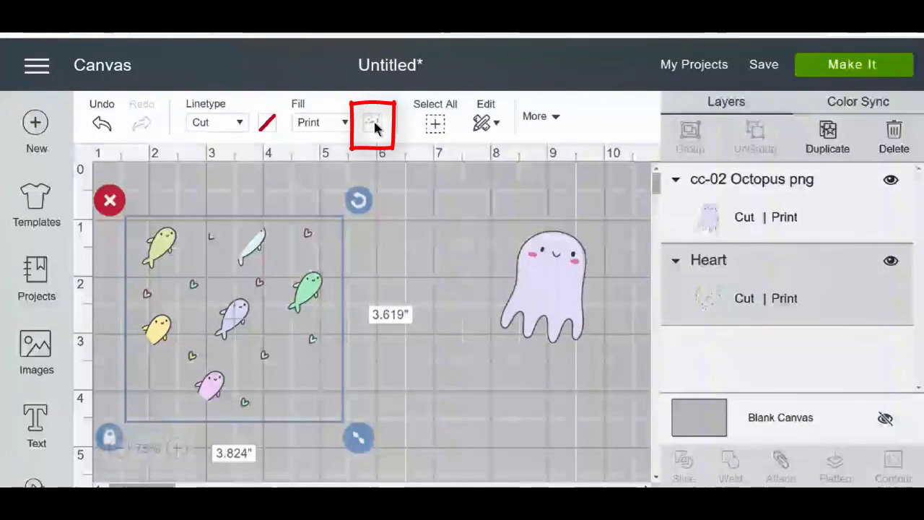
Reduce the scale of the heart's fish pattern to 35 in the pattern settings
click(374, 125)
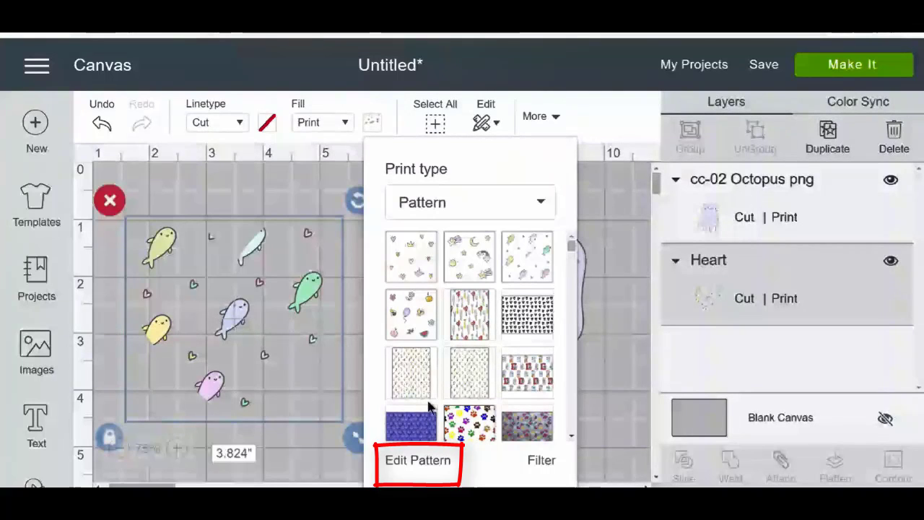
click(436, 463)
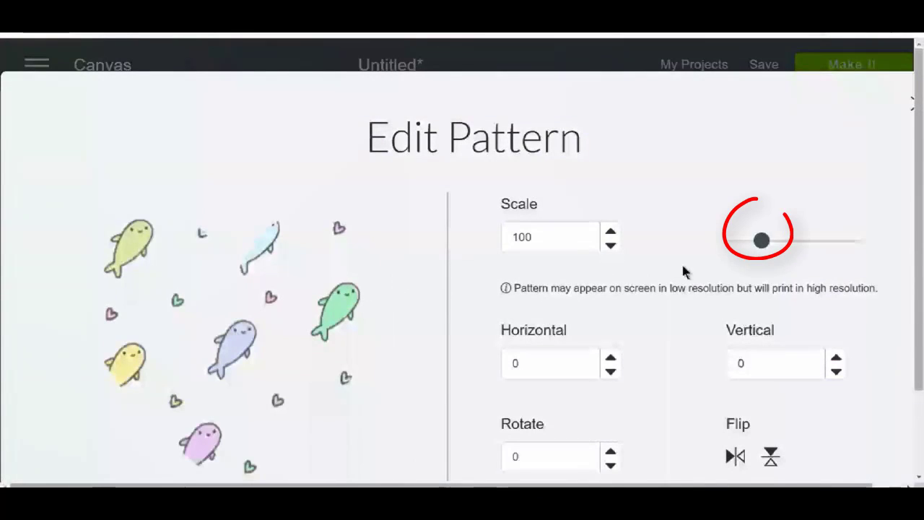
drag(767, 244, 738, 252)
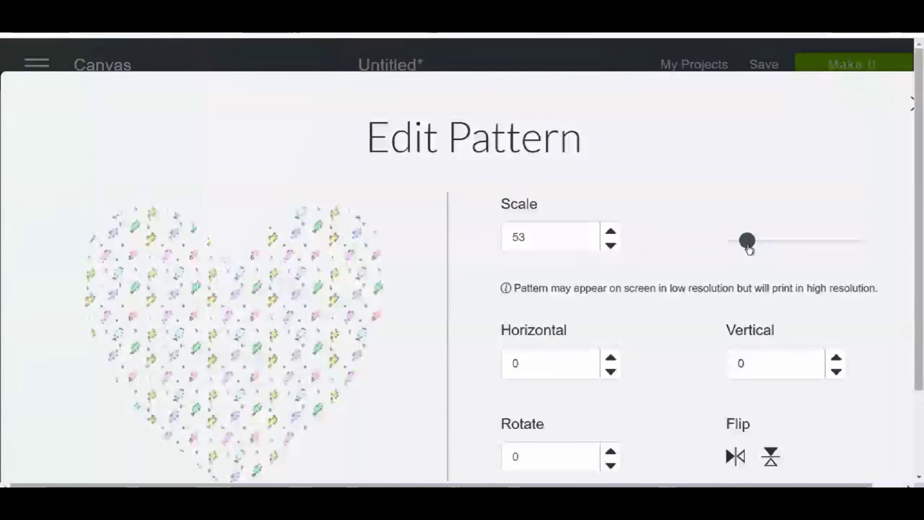
drag(749, 248, 745, 248)
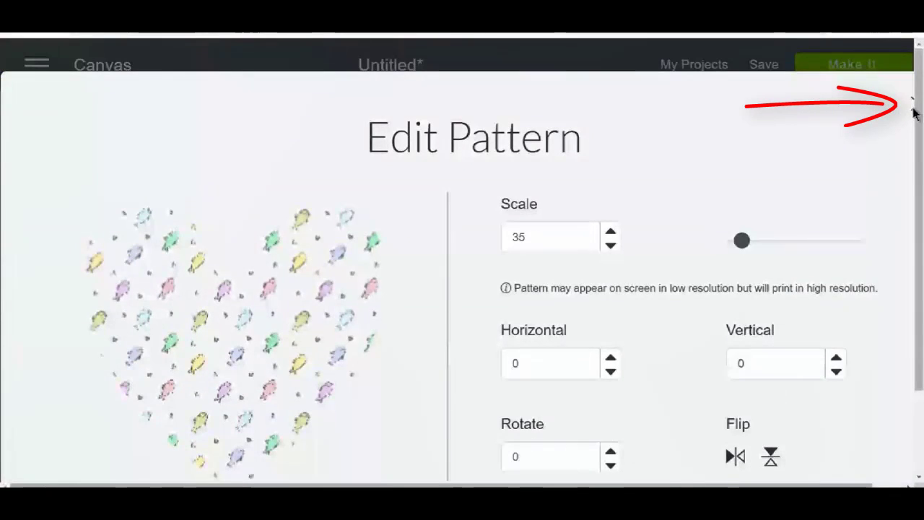
click(912, 109)
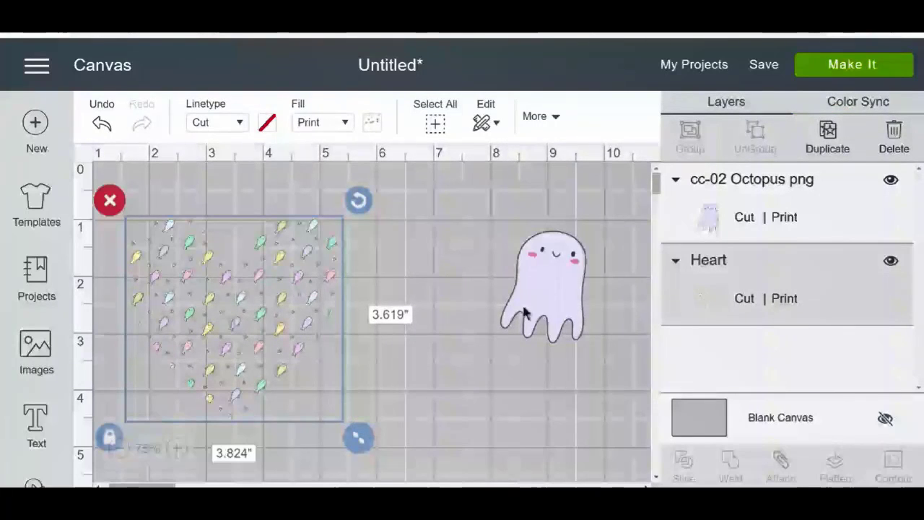
Place the octopus on the patterned heart and shrink it to about 1.181 by 1.56 inches near the heart's center
drag(543, 299, 235, 340)
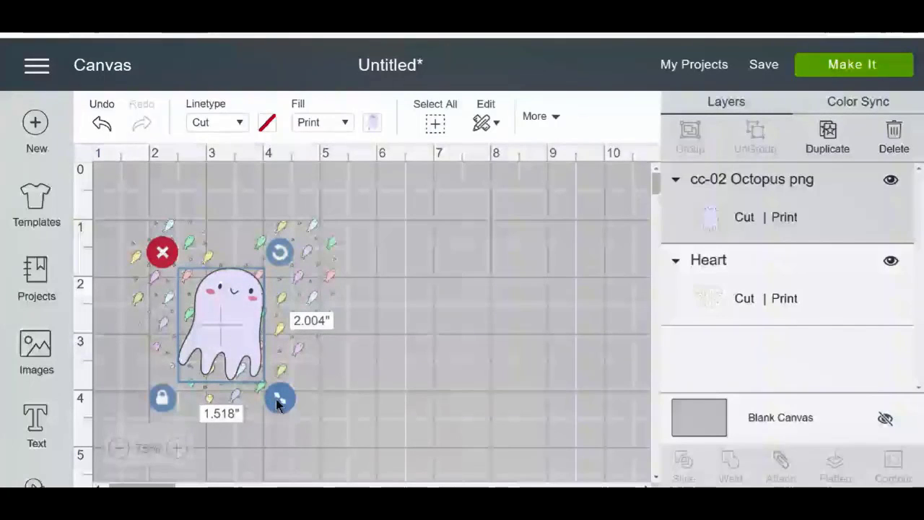
drag(280, 397, 266, 376)
drag(228, 314, 240, 327)
Set the canvas grid to No Grid and nudge the octopus slightly left on the heart
click(37, 66)
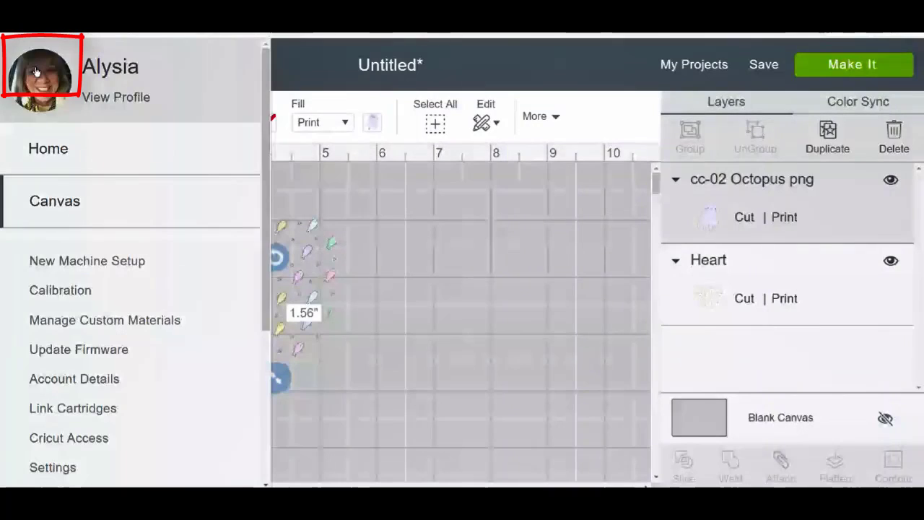
click(52, 468)
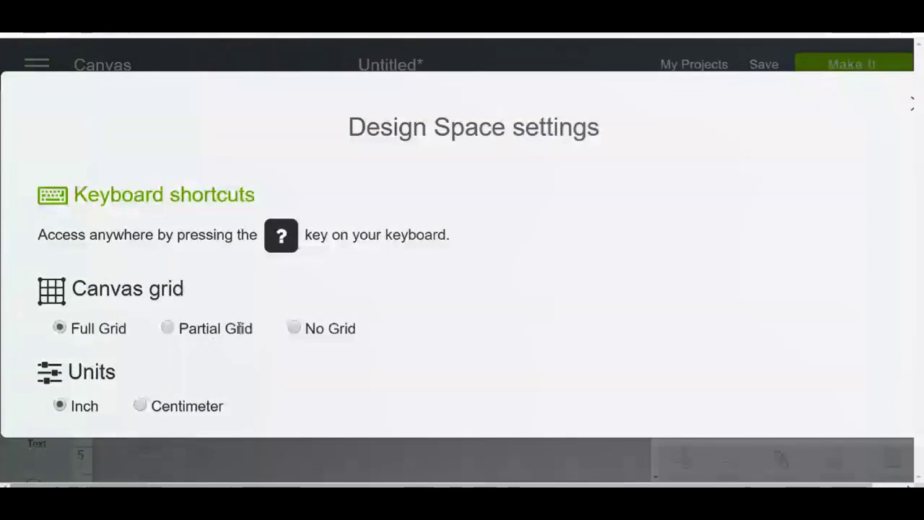
click(295, 329)
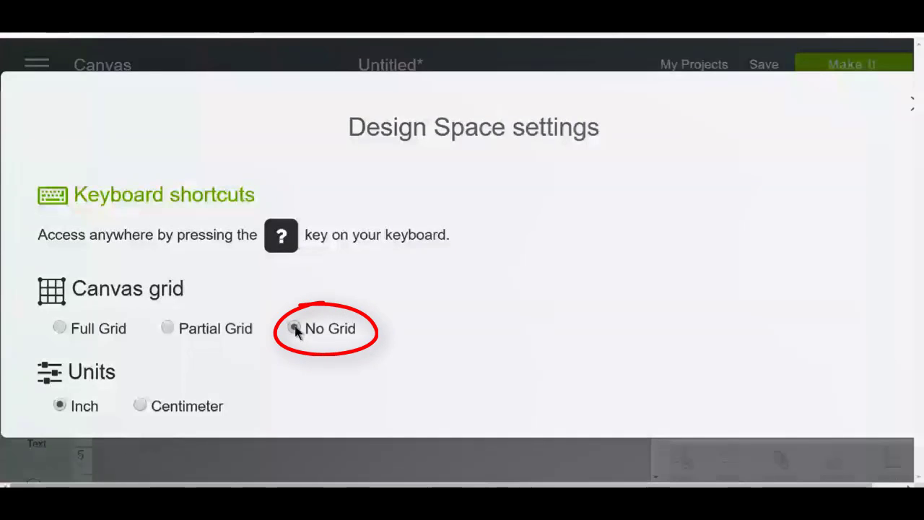
click(912, 107)
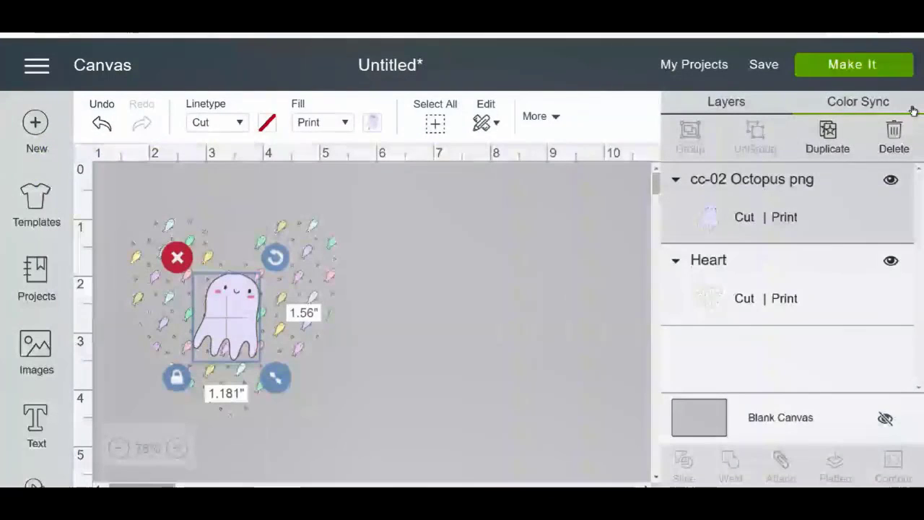
click(523, 331)
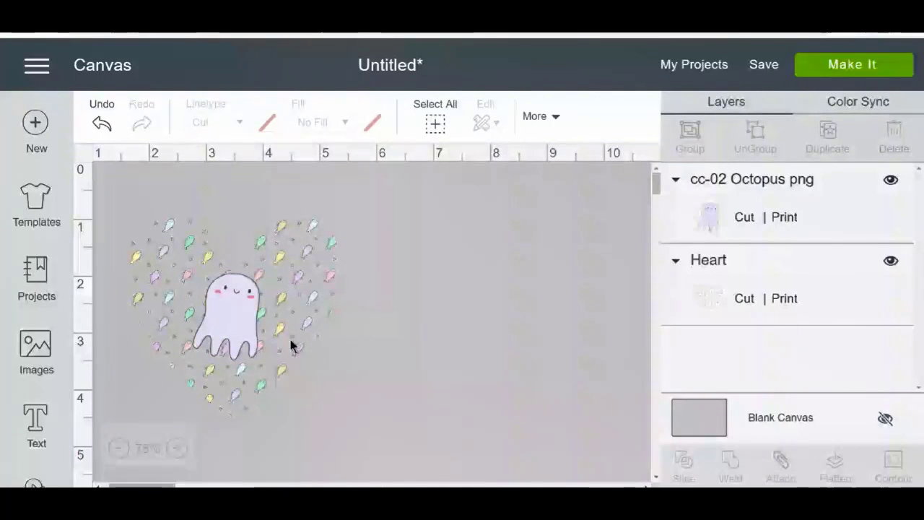
drag(245, 324, 243, 326)
click(349, 343)
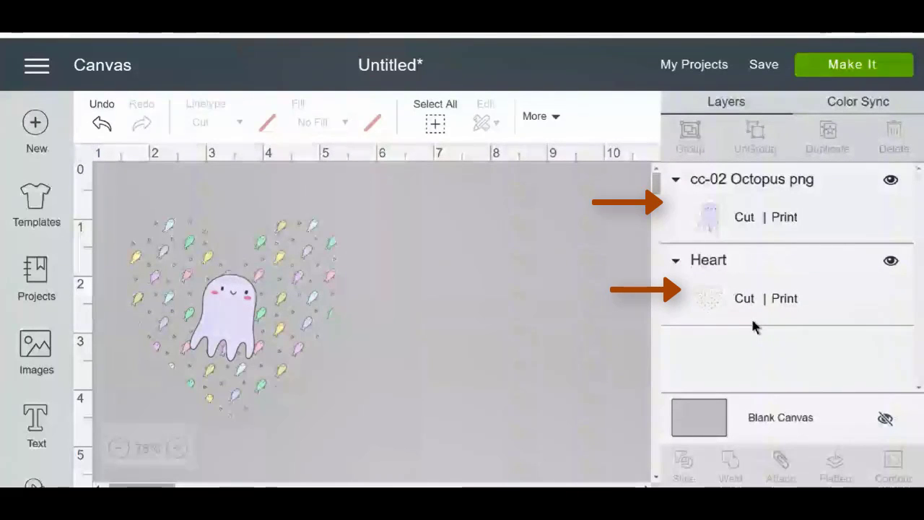
Preview how the unflattened octopus and heart are laid out on the print mat, and return to the canvas
click(856, 69)
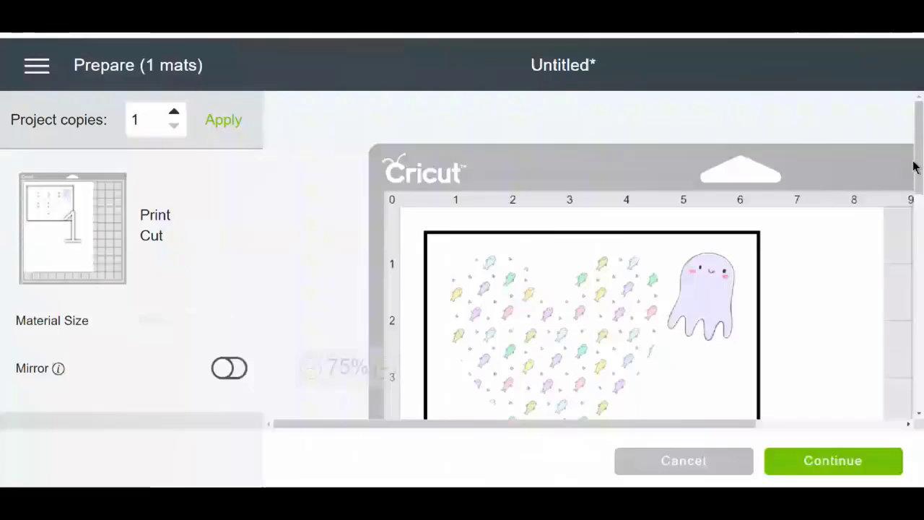
scroll(919, 152, down, 1)
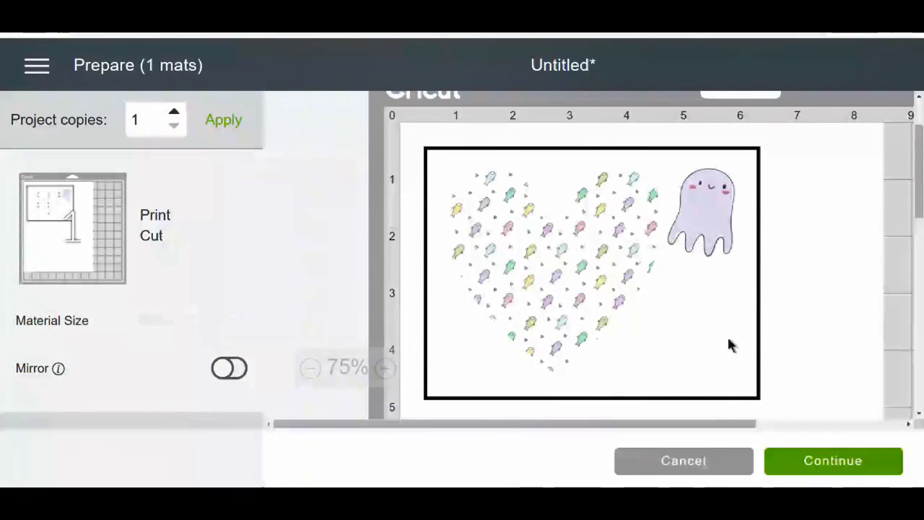
click(683, 460)
Reposition the octopus near the heart's center at about X 2.815, and flatten it together with the heart
mouse_move(289, 334)
mouse_down()
mouse_move(303, 336)
mouse_move(299, 345)
mouse_up()
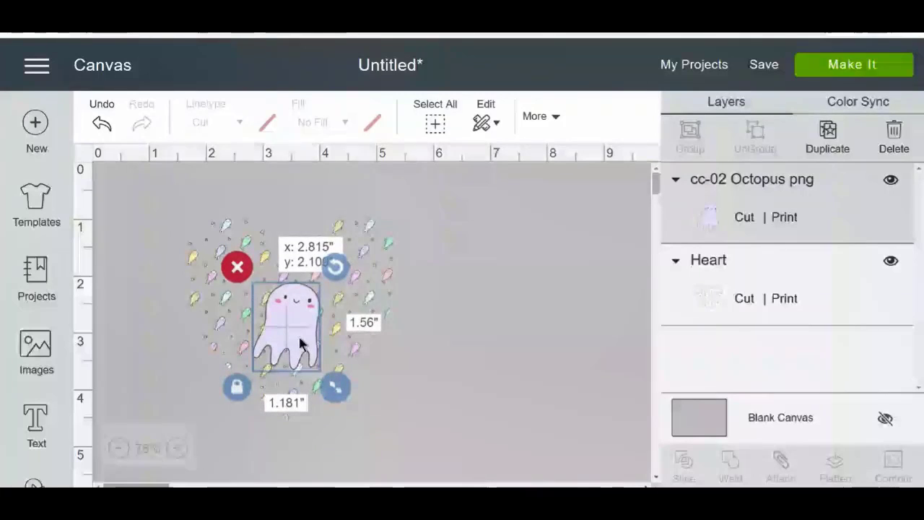
click(483, 389)
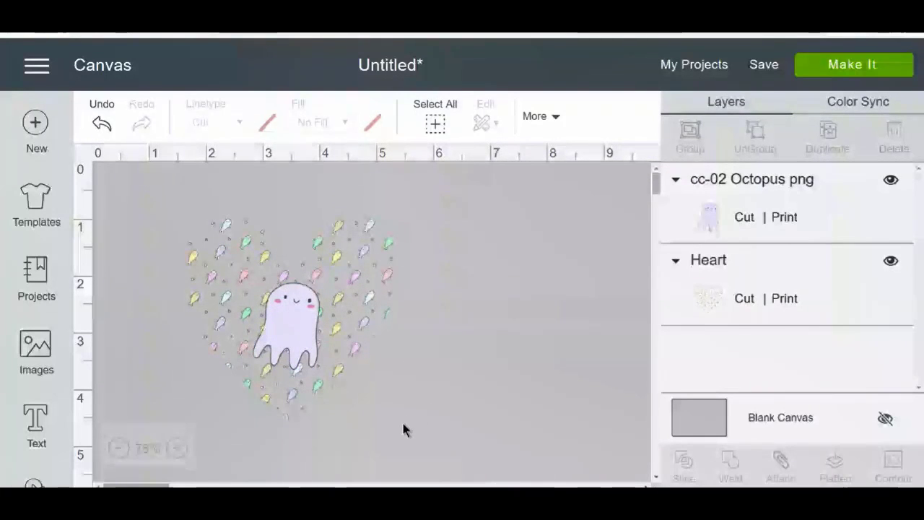
drag(401, 425, 215, 241)
click(519, 308)
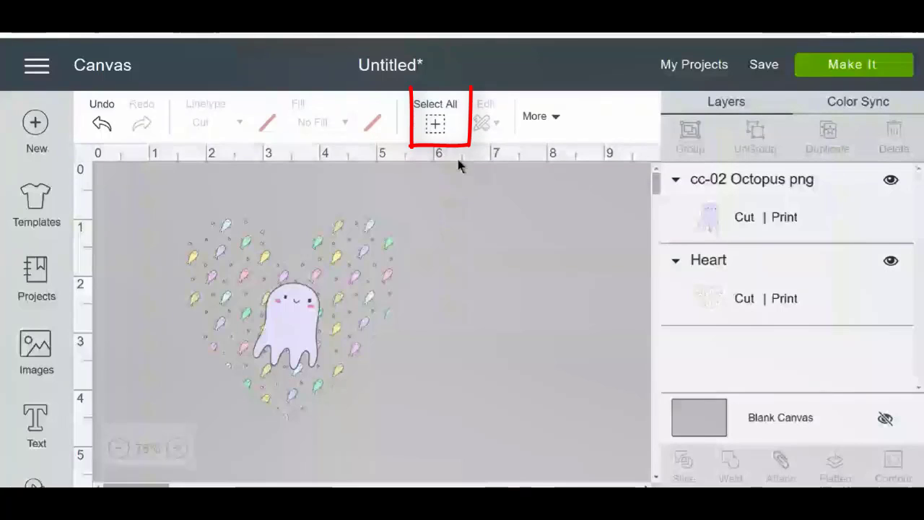
click(435, 124)
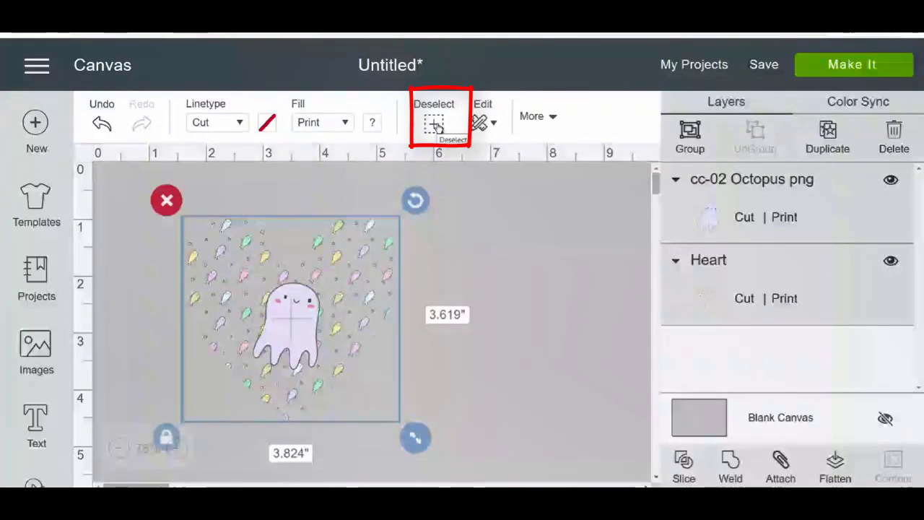
click(835, 469)
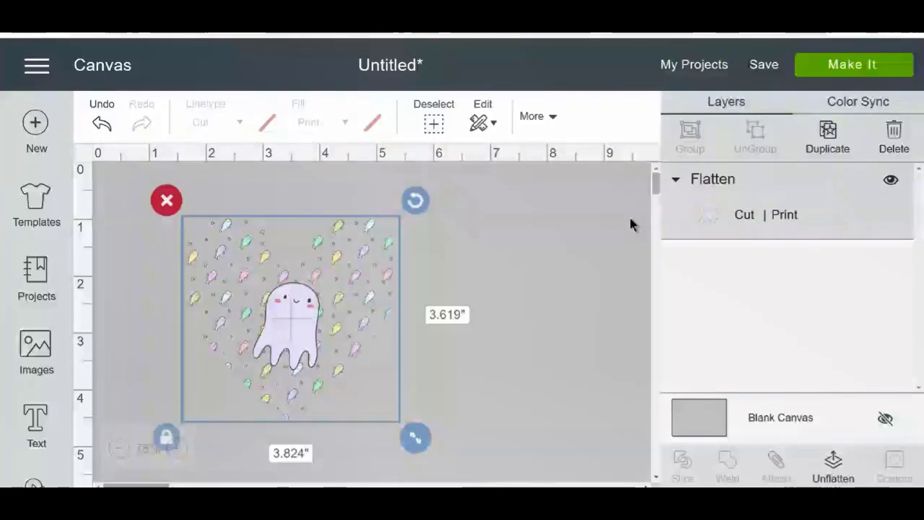
Unflatten the design, reselect the octopus and heart together, and flatten them again
click(834, 468)
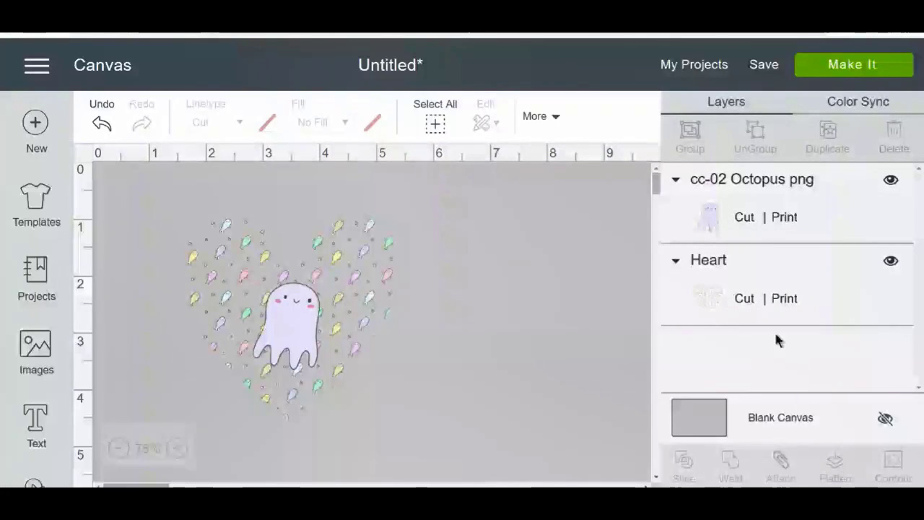
drag(441, 448, 175, 187)
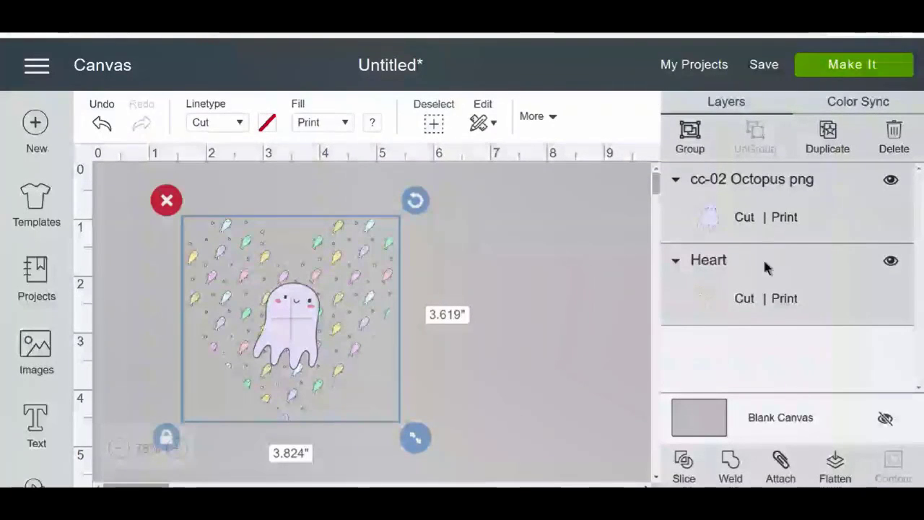
click(834, 466)
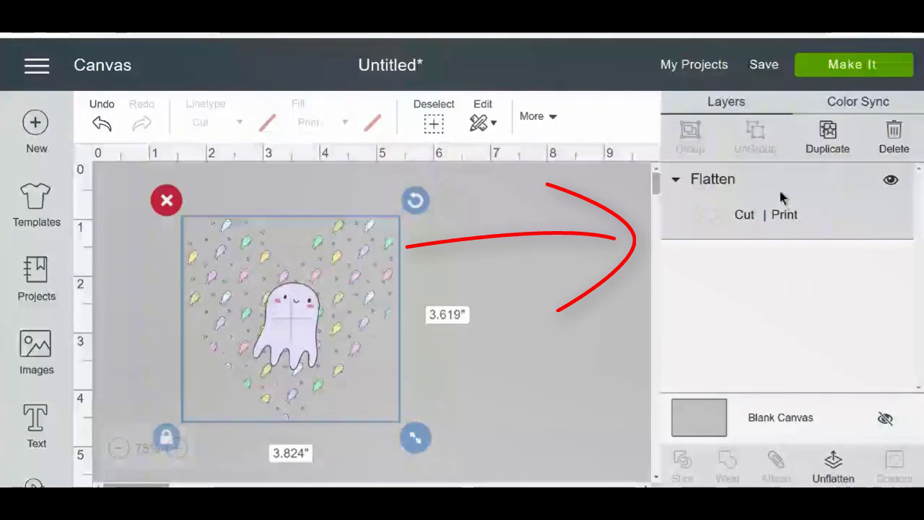
Preview the flattened octopus and heart design on the print mat, and return to the canvas
click(852, 65)
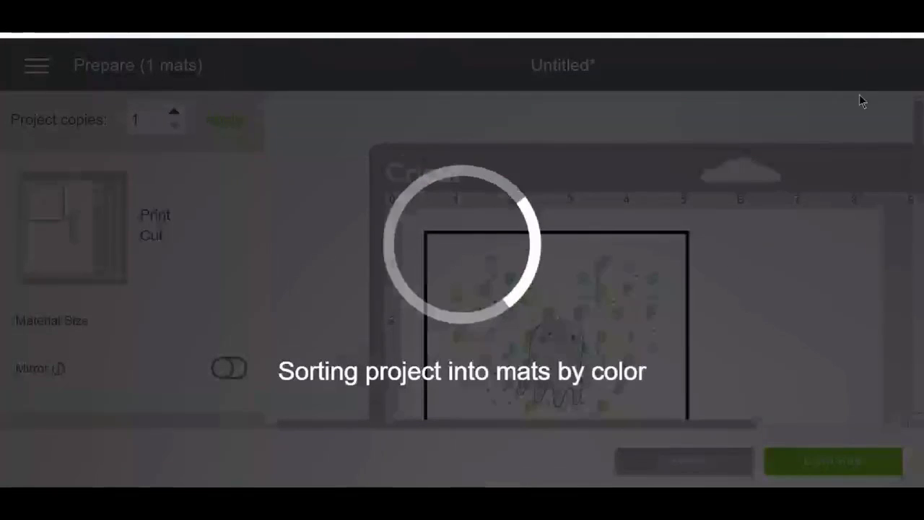
scroll(918, 155, down, 2)
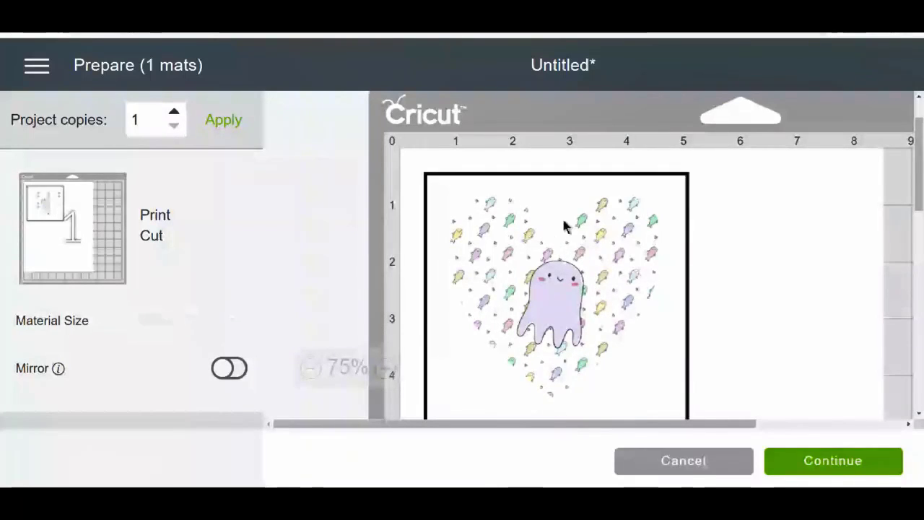
click(687, 462)
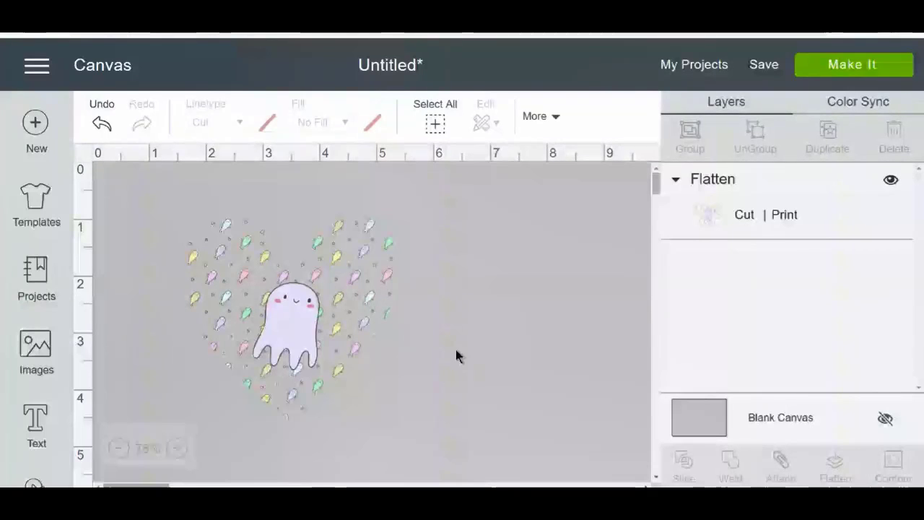
Unflatten the octopus and heart design, and move the octopus off to the right of the heart
key(ctrl+a)
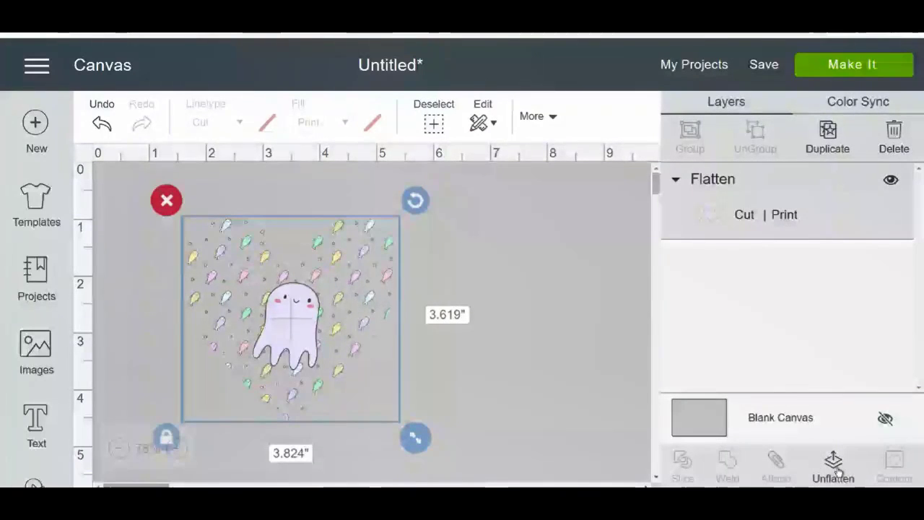
click(834, 466)
drag(292, 334, 538, 309)
Replace the heart's fish pattern with the pattern of colorful flip-flops hanging on lines
click(356, 308)
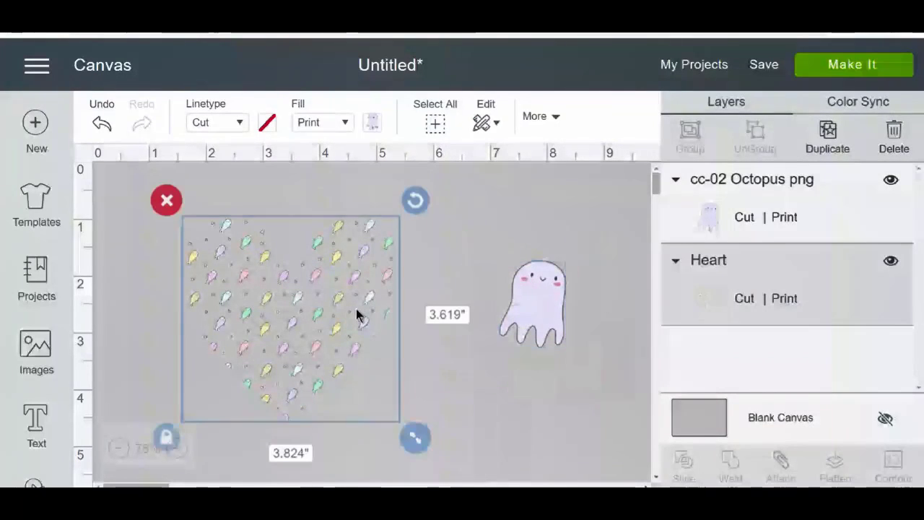
click(372, 123)
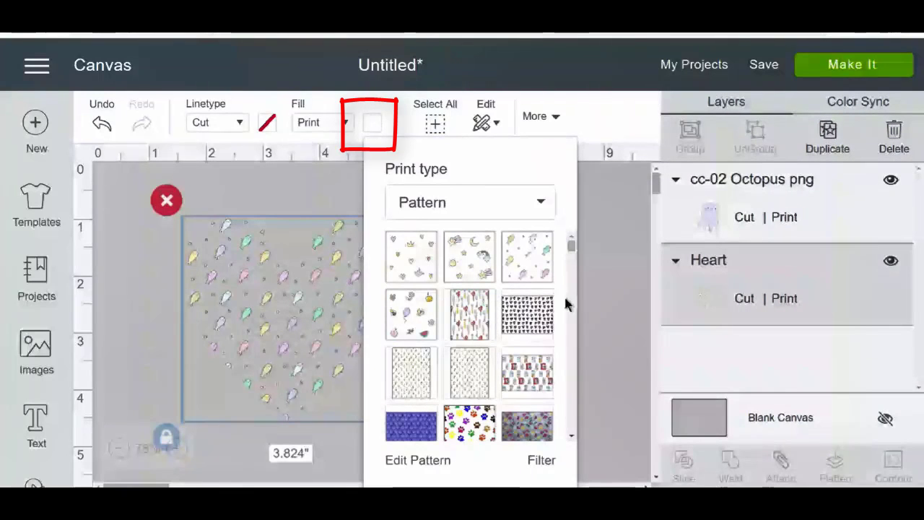
drag(571, 248, 571, 322)
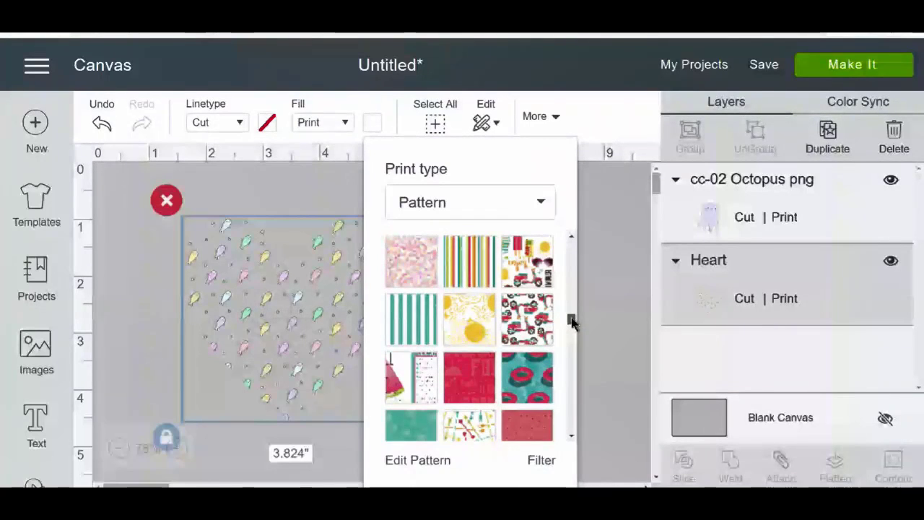
drag(571, 322, 570, 329)
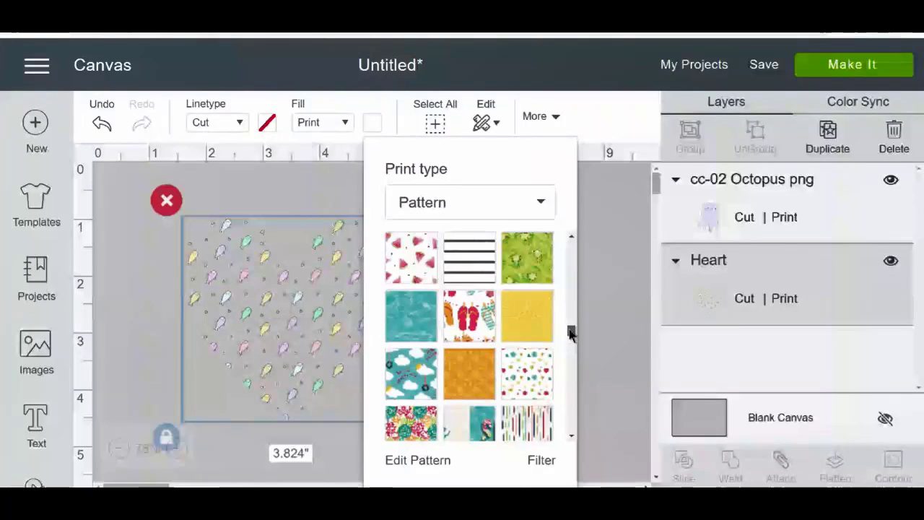
click(465, 318)
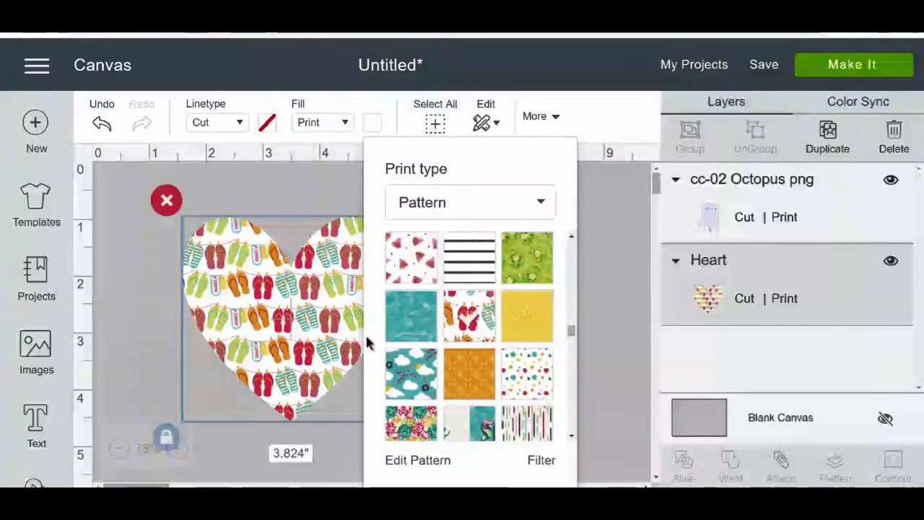
click(603, 298)
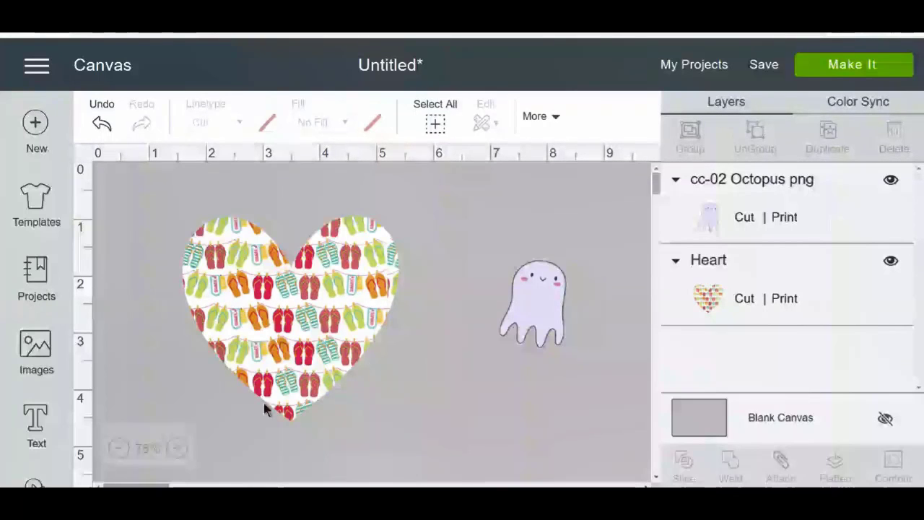
scroll(177, 396, down, 5)
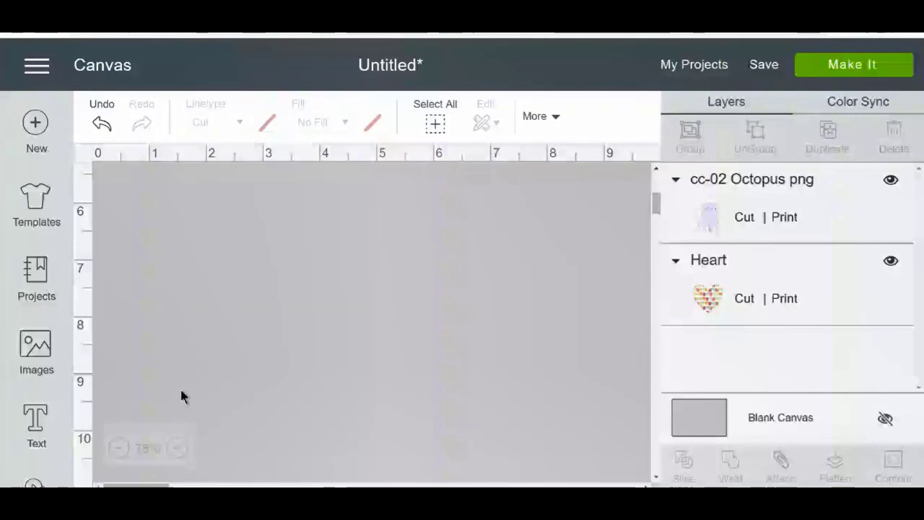
Start a pattern fill upload with the cc-05 speech bubble image from the patterns folder
key(ctrl+minus)
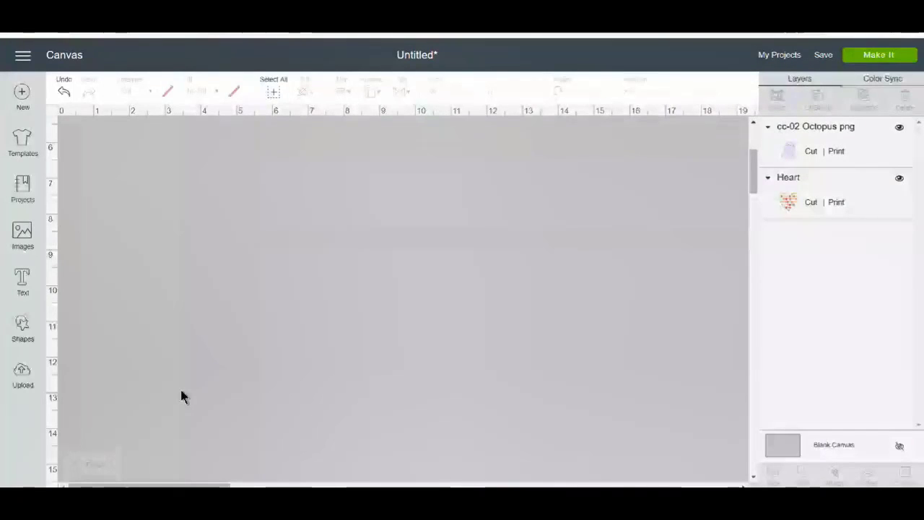
key(ctrl+plus)
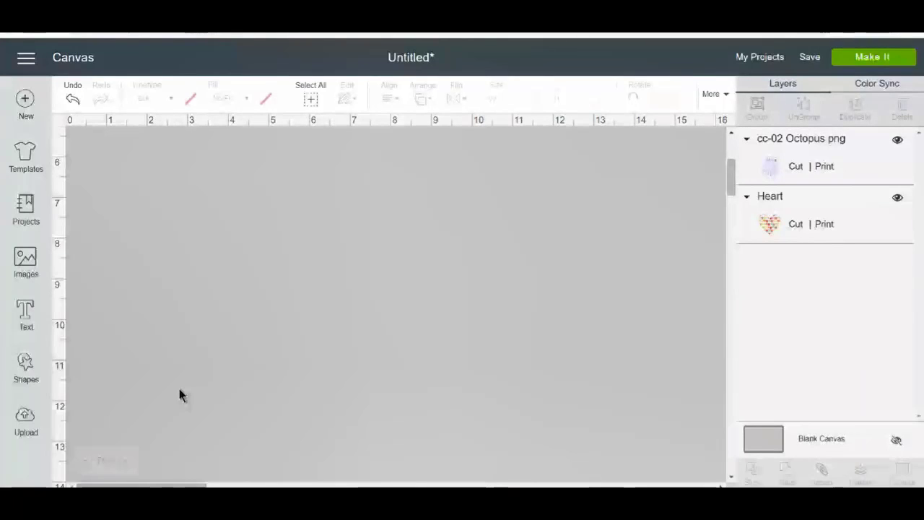
click(25, 423)
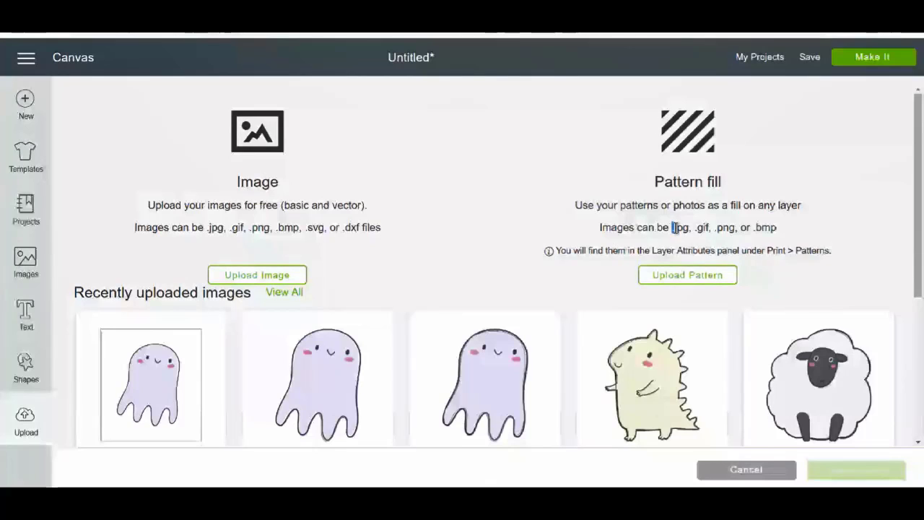
drag(672, 227, 755, 227)
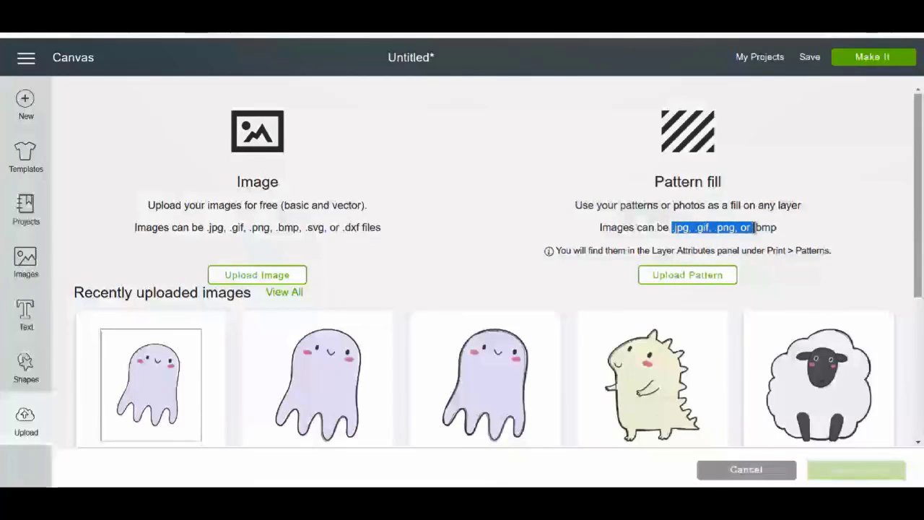
click(710, 278)
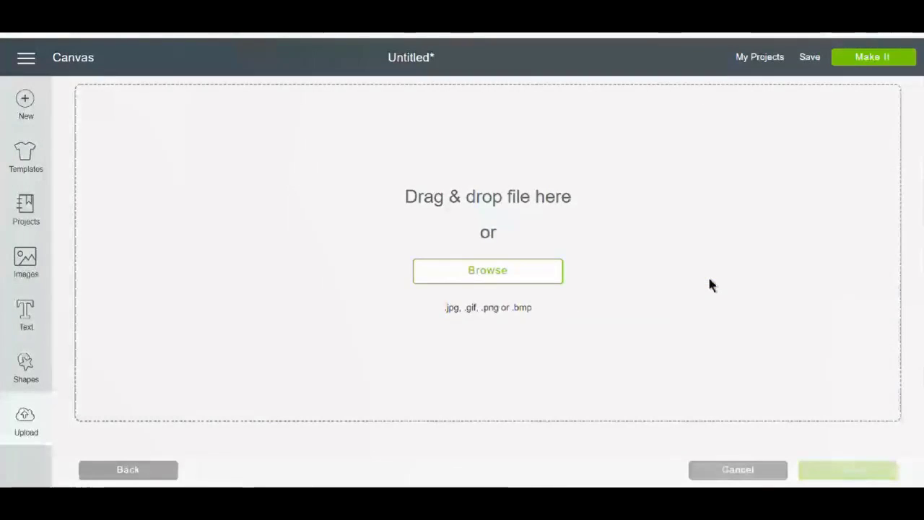
click(488, 270)
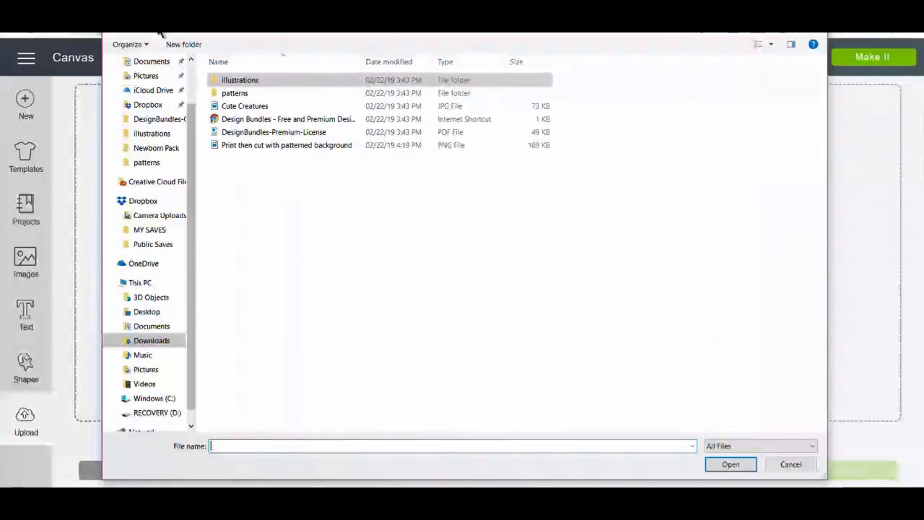
double_click(261, 99)
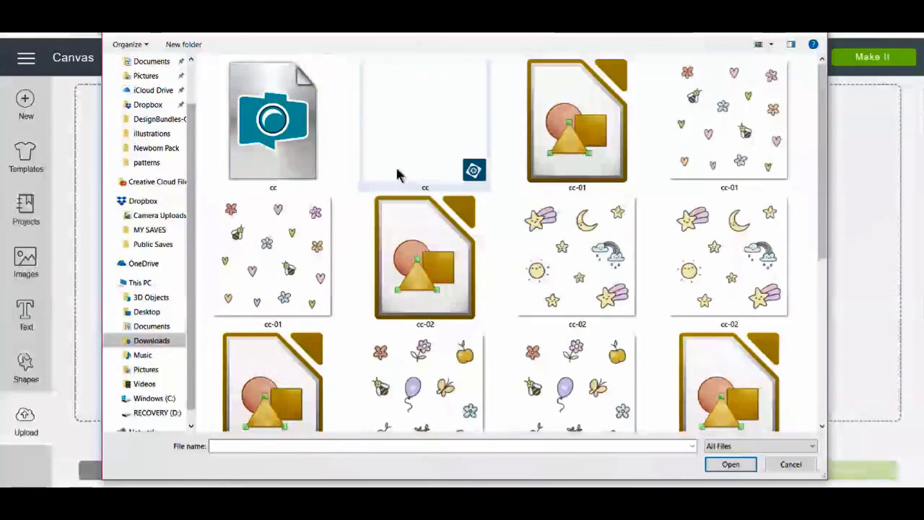
drag(822, 125, 819, 321)
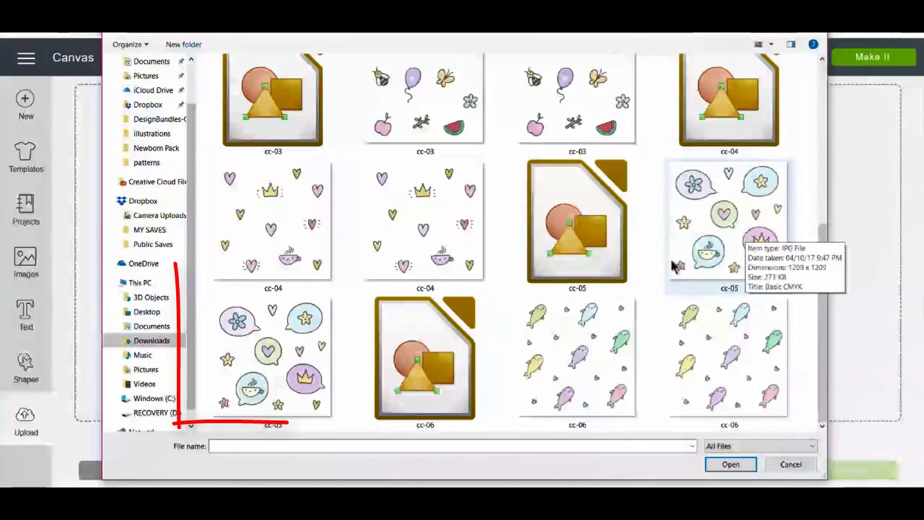
click(299, 353)
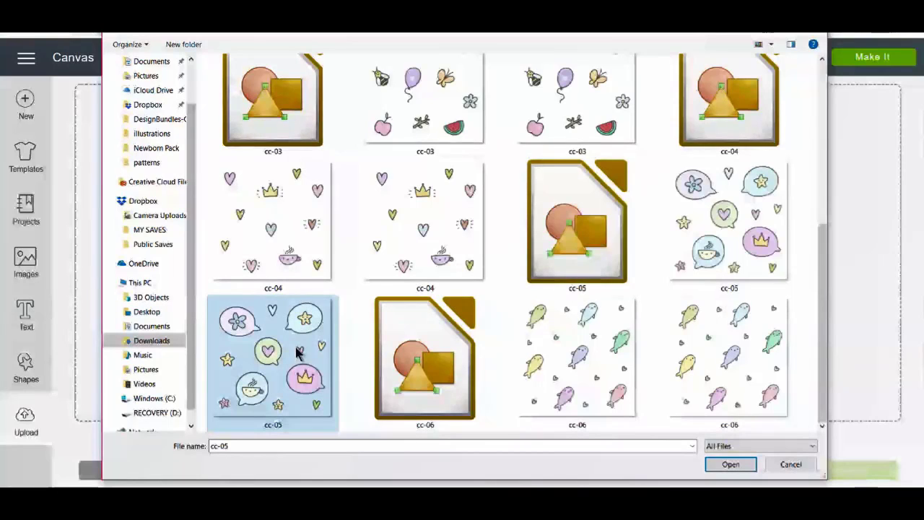
click(732, 464)
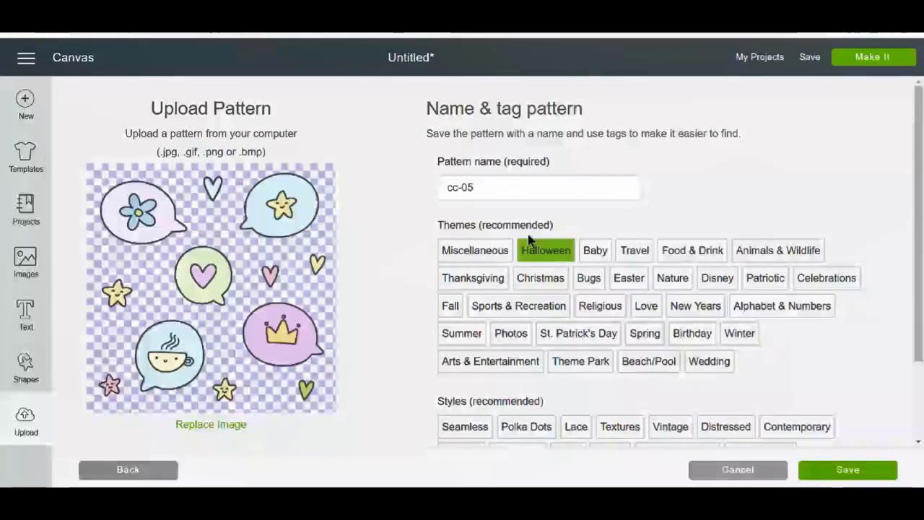
Name the uploaded pattern "speech bubbles"
click(503, 187)
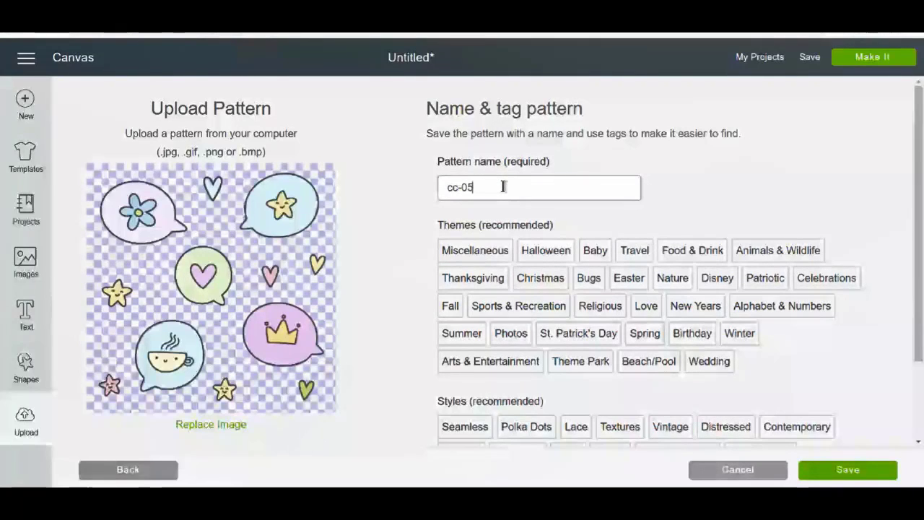
text(spee)
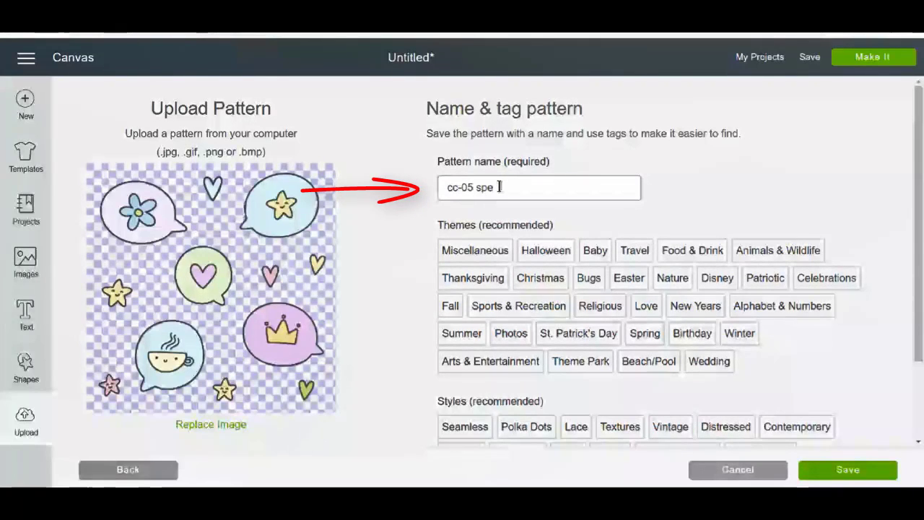
key(BackSpace)
key(BackSpace)
key(BackSpace)
key(BackSpace)
key(BackSpace)
key(BackSpace)
key(BackSpace)
key(BackSpace)
key(BackSpace)
text(spee)
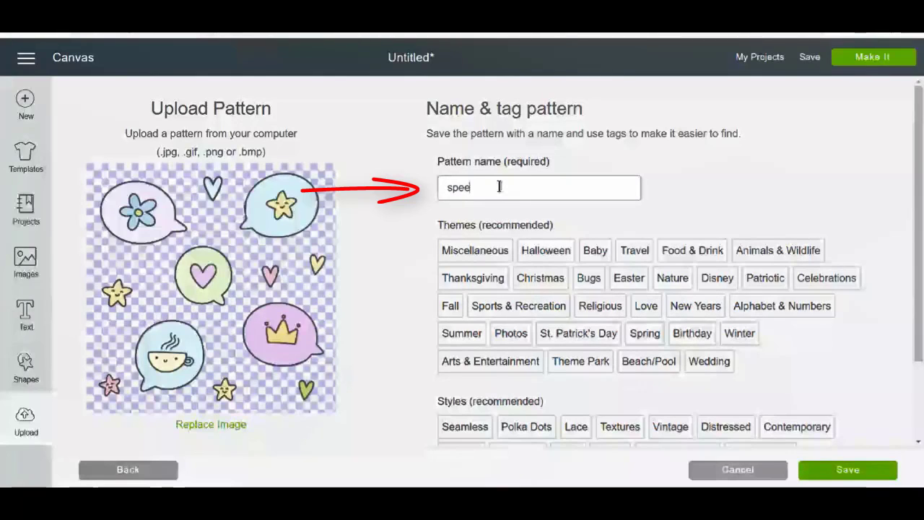
text(ch bubbl)
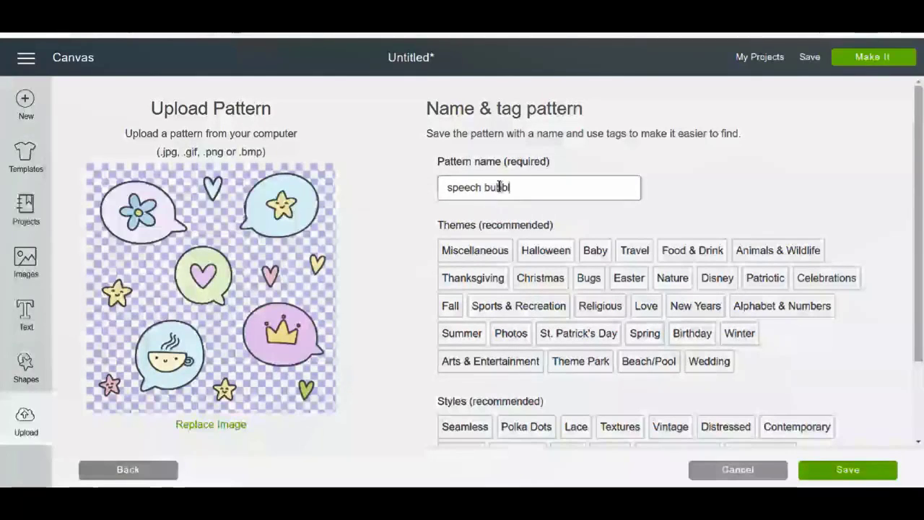
text(es)
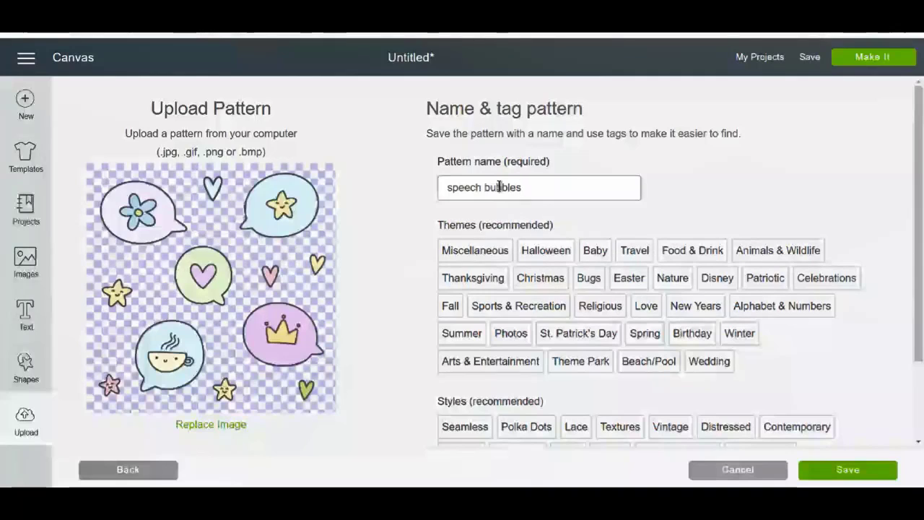
Tag the pattern with the Baby theme and the Seamless and Juvenile styles, save it, and return to the canvas
click(597, 253)
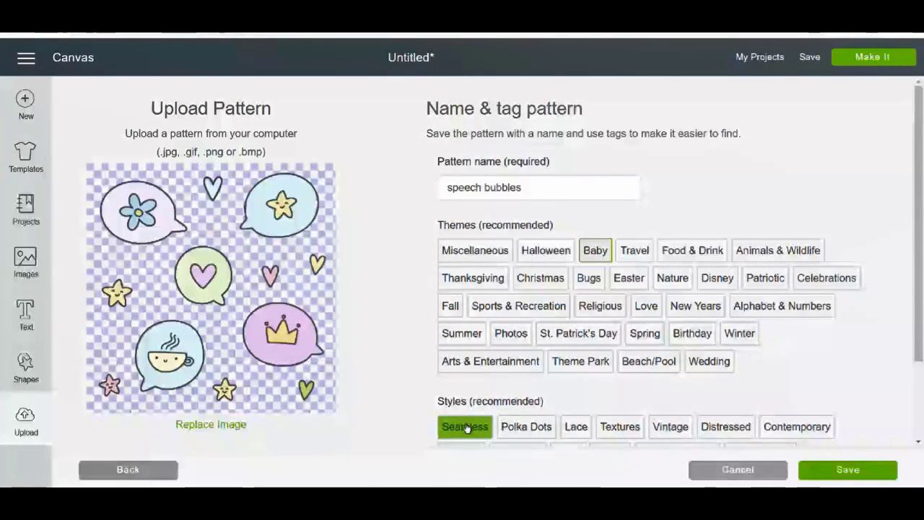
scroll(678, 347, down, 2)
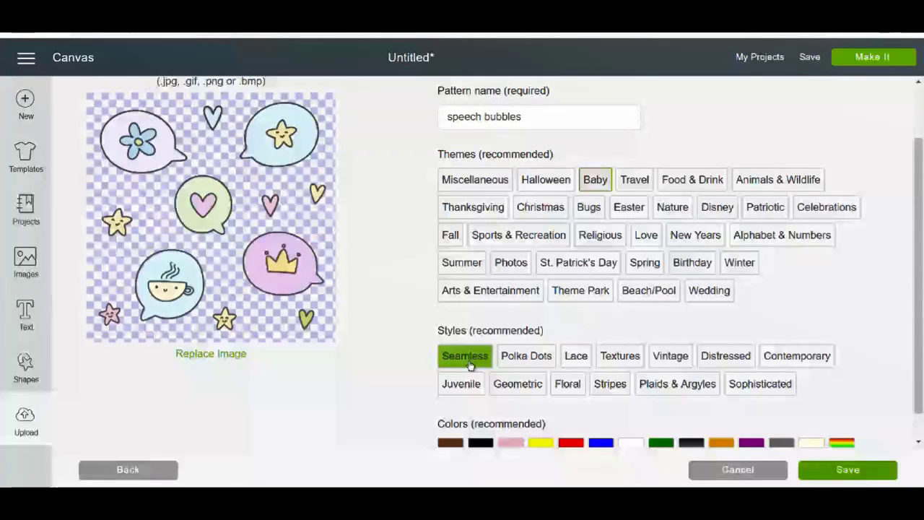
click(470, 361)
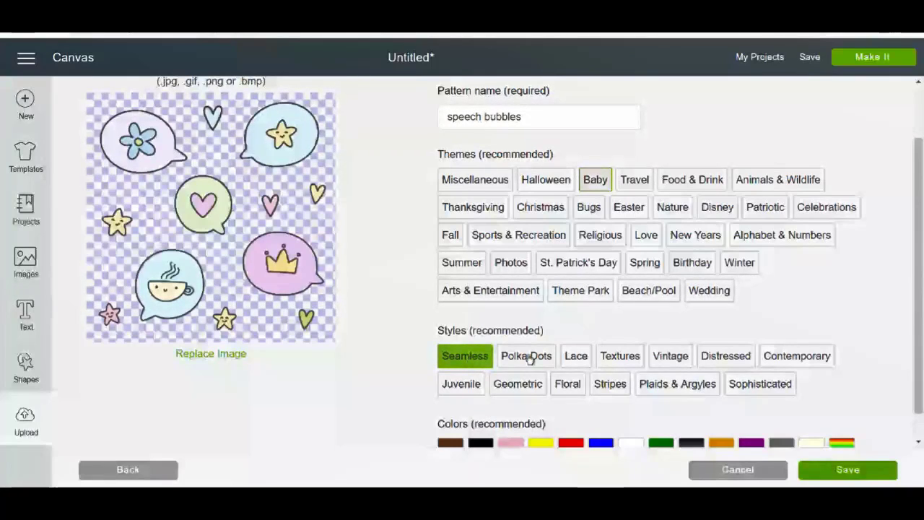
click(462, 386)
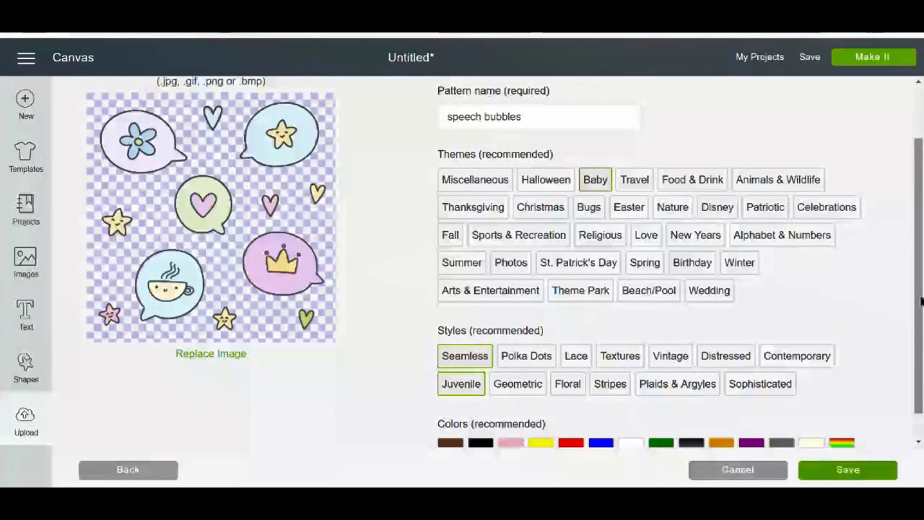
drag(916, 301, 914, 332)
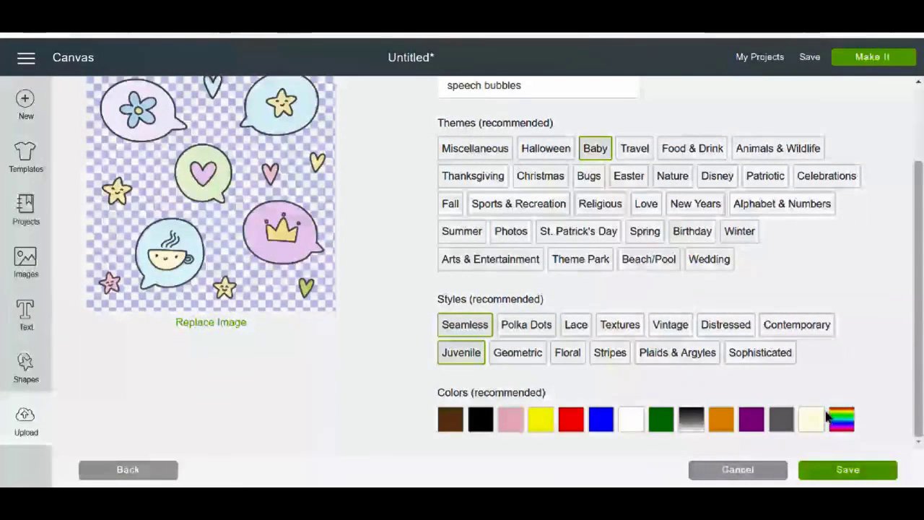
click(849, 473)
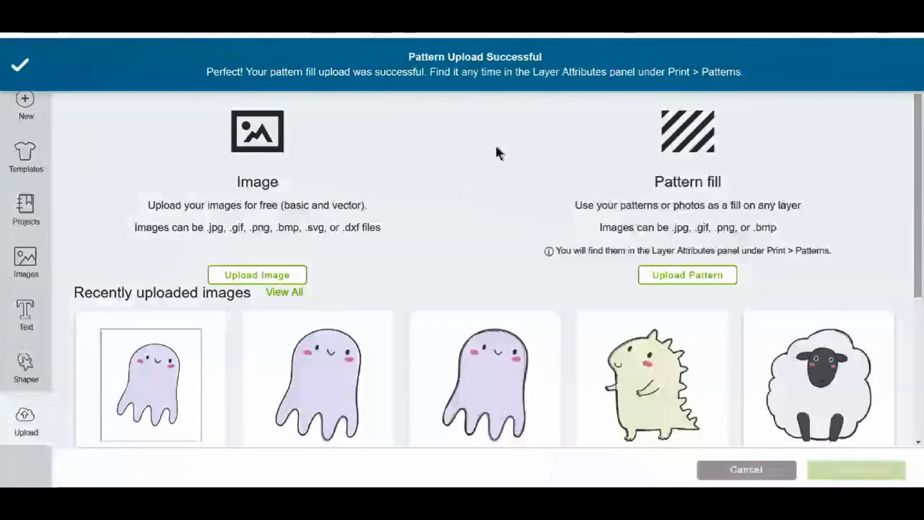
click(745, 469)
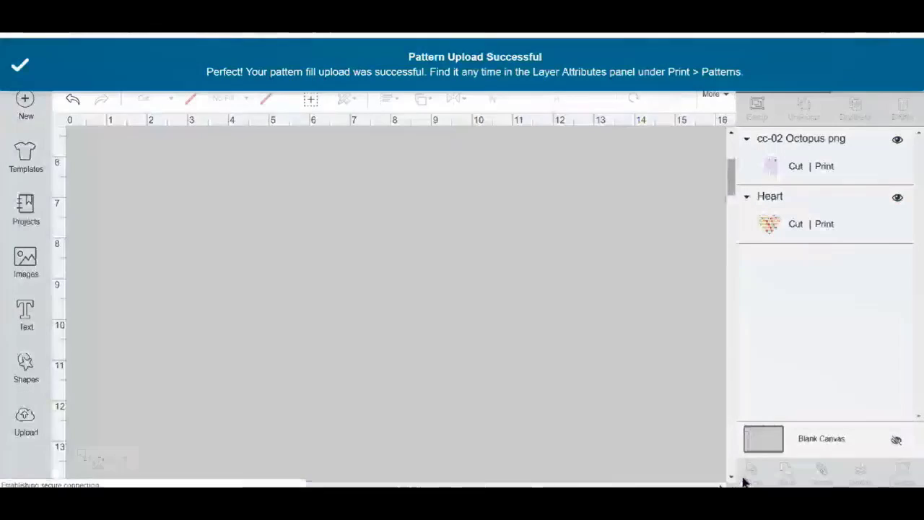
click(26, 425)
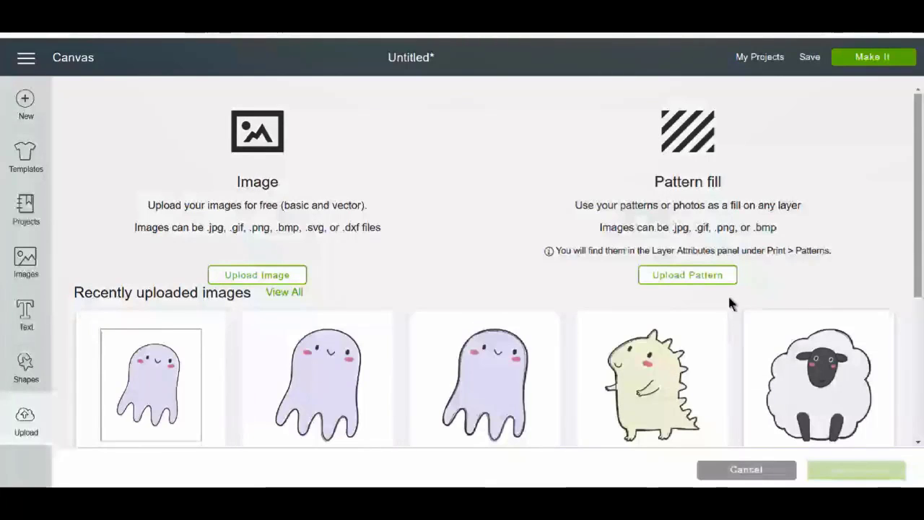
click(706, 275)
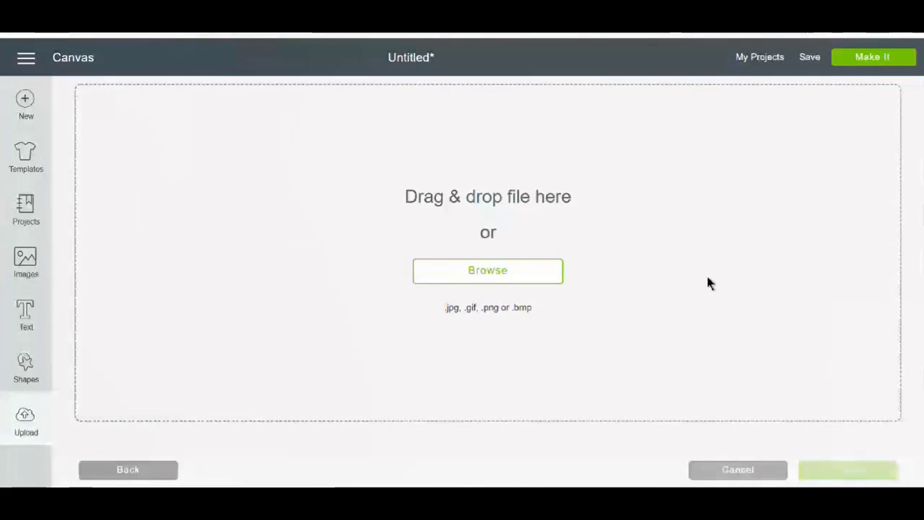
click(76, 59)
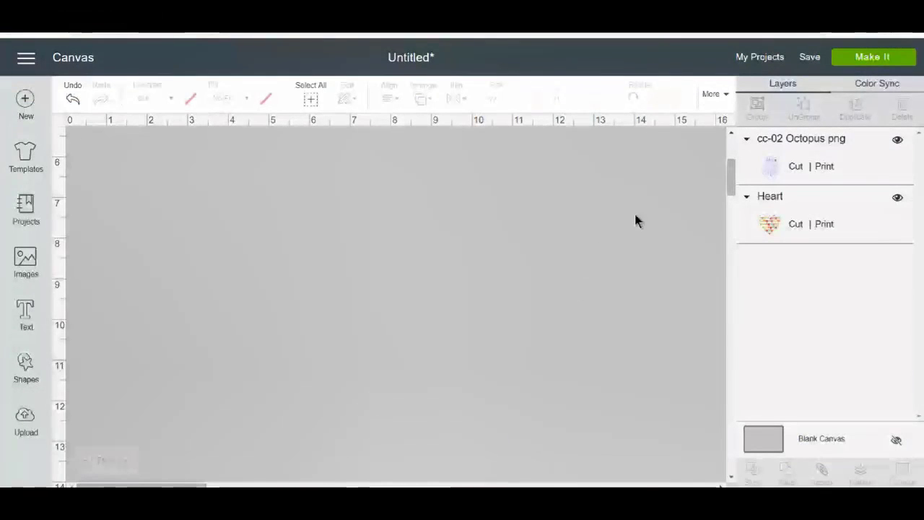
Replace the heart's flip-flop pattern with the uploaded speech bubbles pattern, and move the heart farther away from the octopus
drag(727, 181, 751, 160)
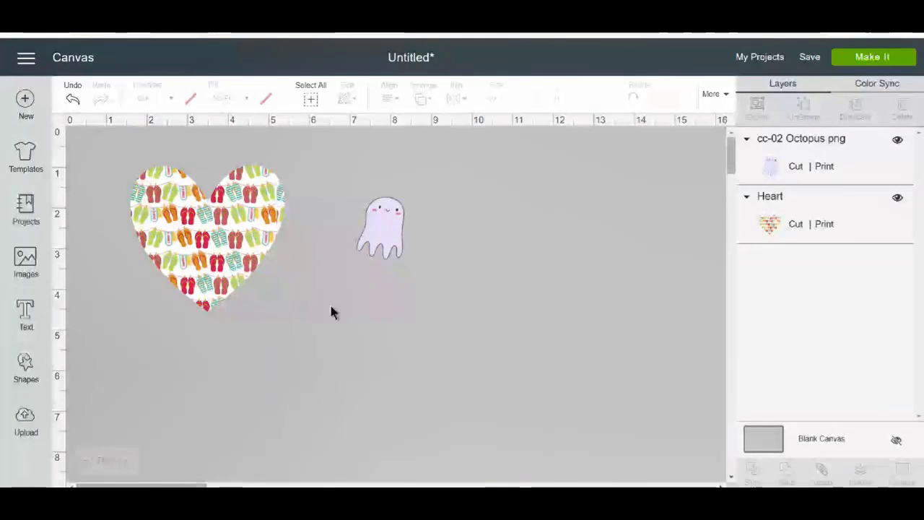
click(207, 275)
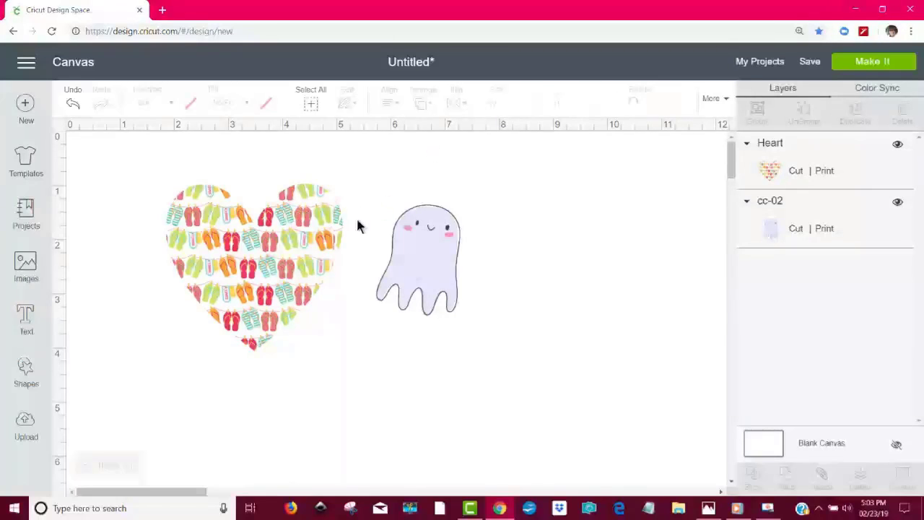
click(300, 267)
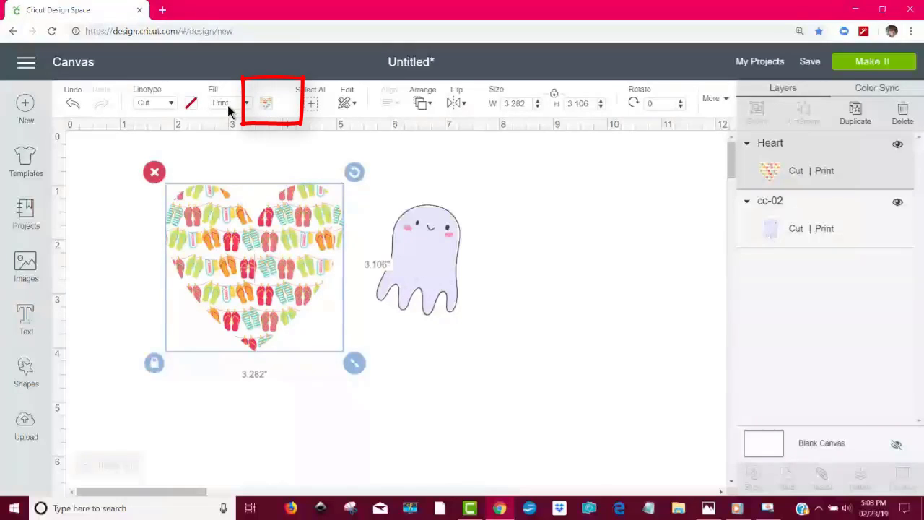
click(266, 104)
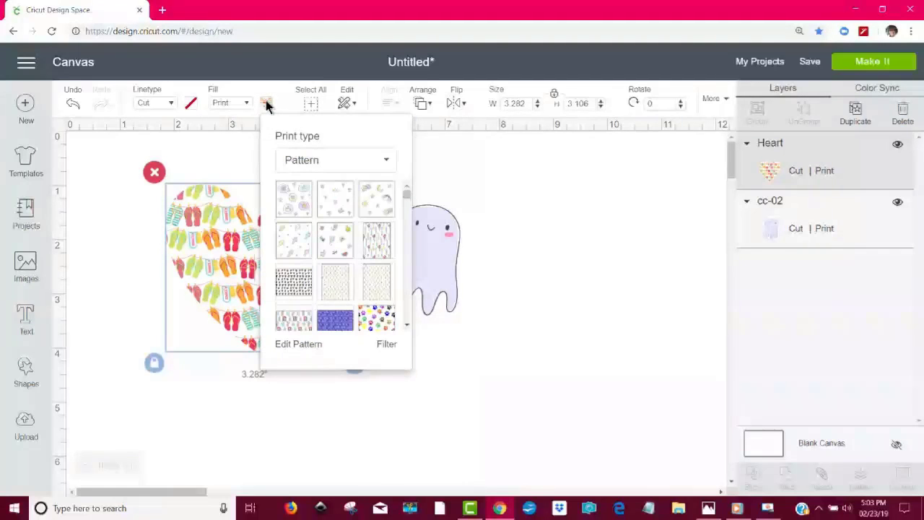
click(292, 206)
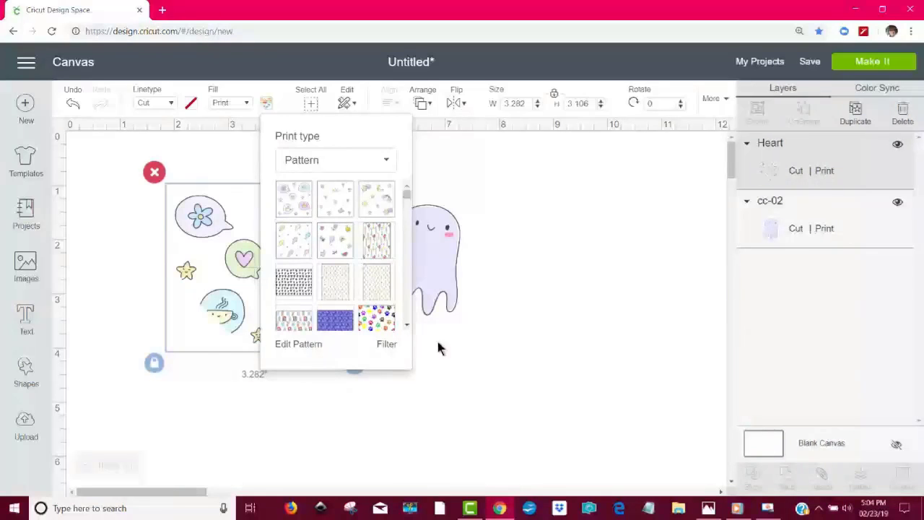
drag(231, 253, 148, 230)
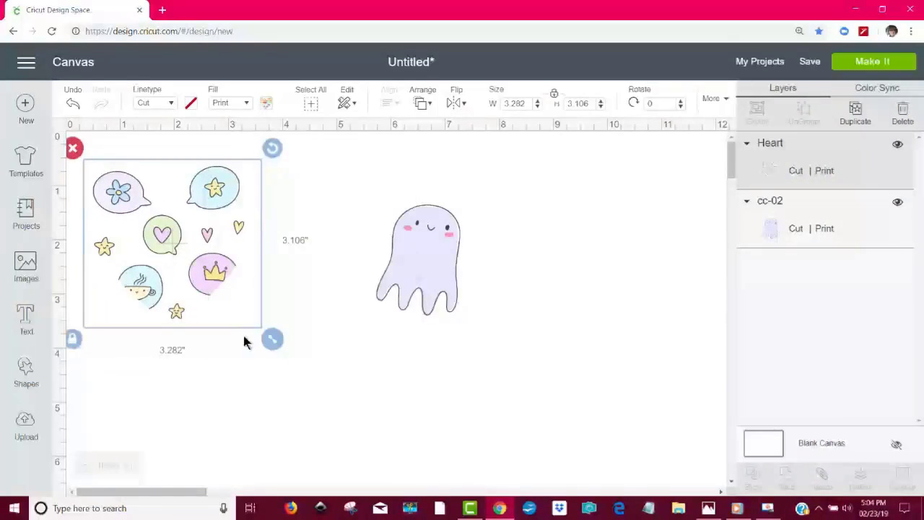
Reduce the scale of the heart's speech bubbles pattern to 34
click(267, 104)
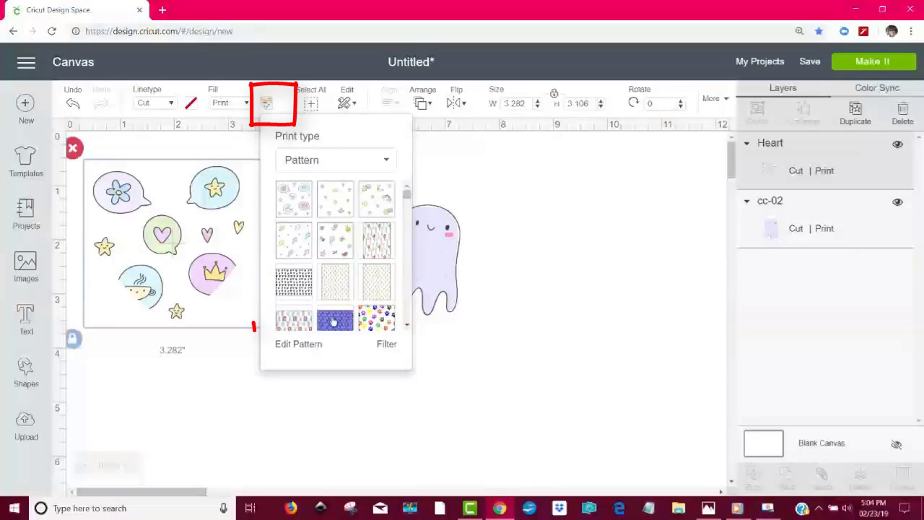
click(311, 345)
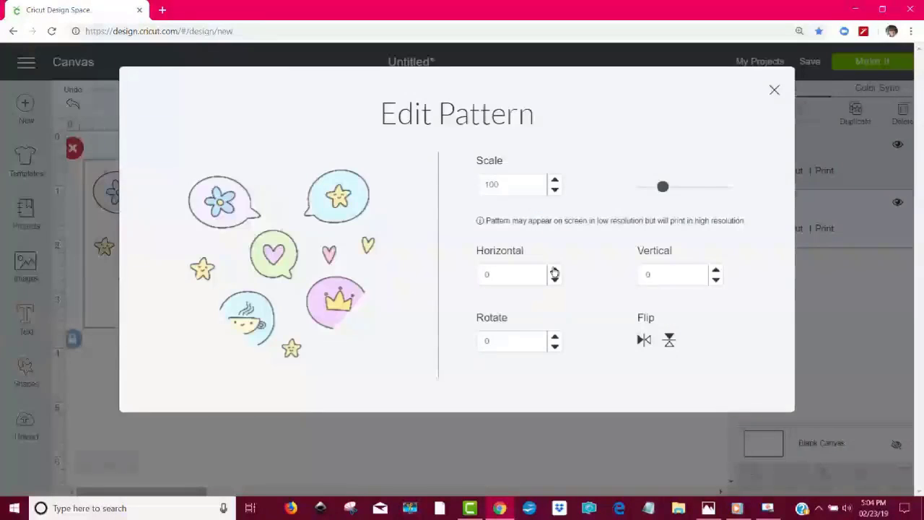
mouse_move(661, 189)
mouse_down()
mouse_move(632, 190)
mouse_move(648, 186)
mouse_up()
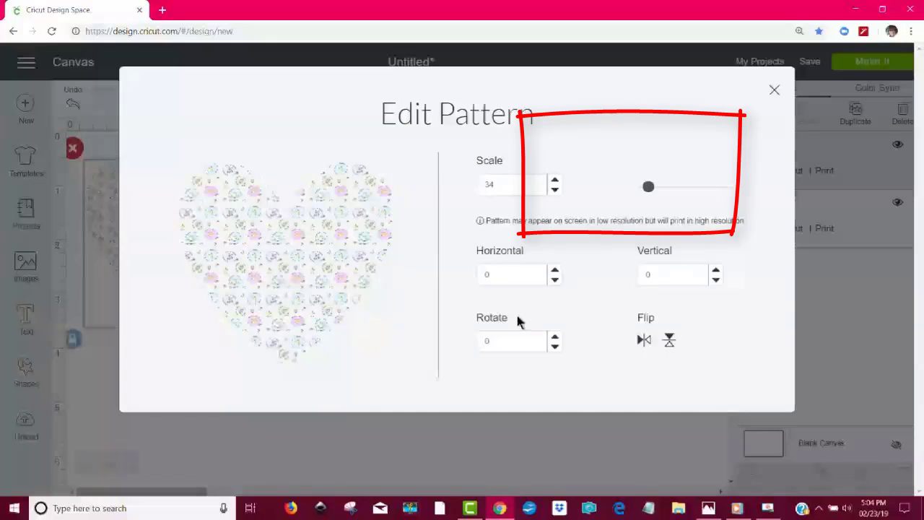
click(393, 438)
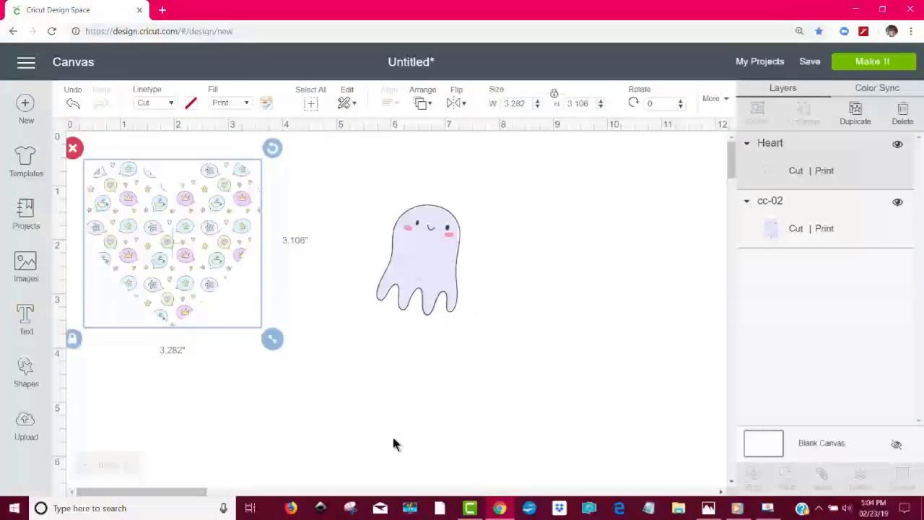
Move the octopus closer to the heart and bring it to the front of the layer order
click(417, 292)
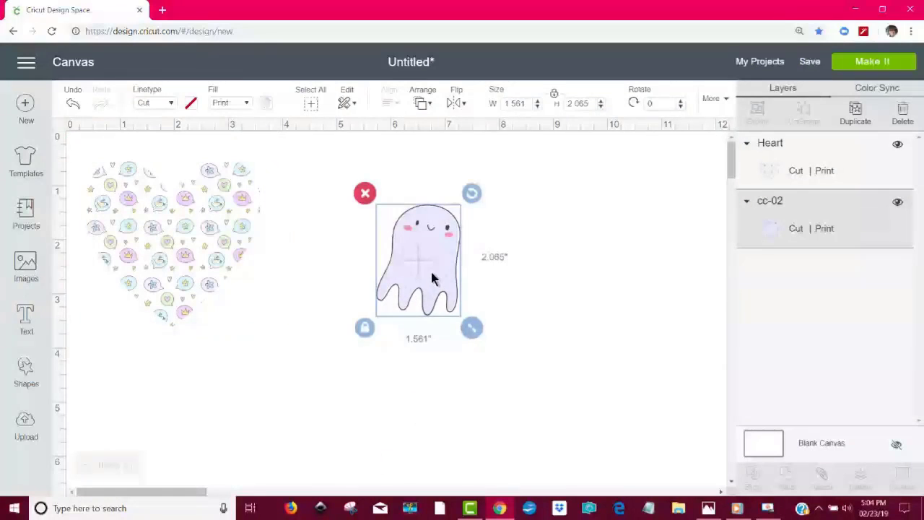
drag(431, 273, 352, 250)
right_click(354, 243)
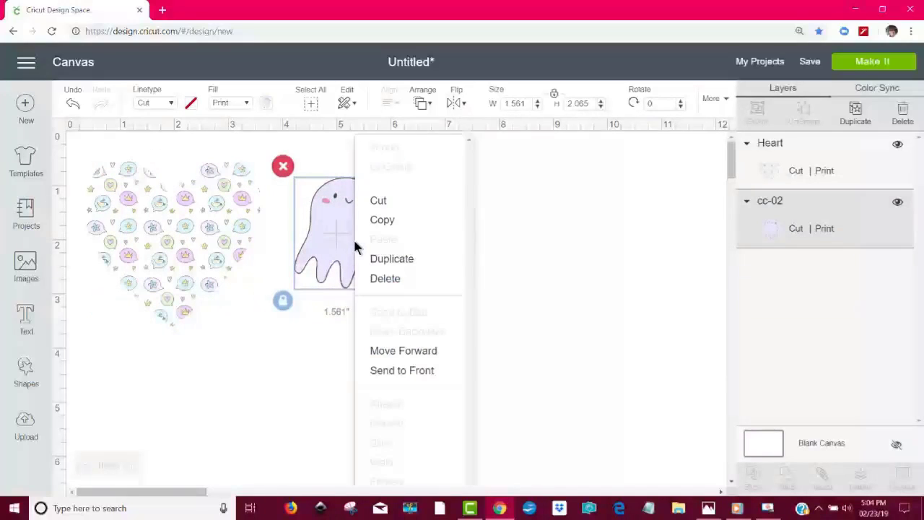
click(404, 370)
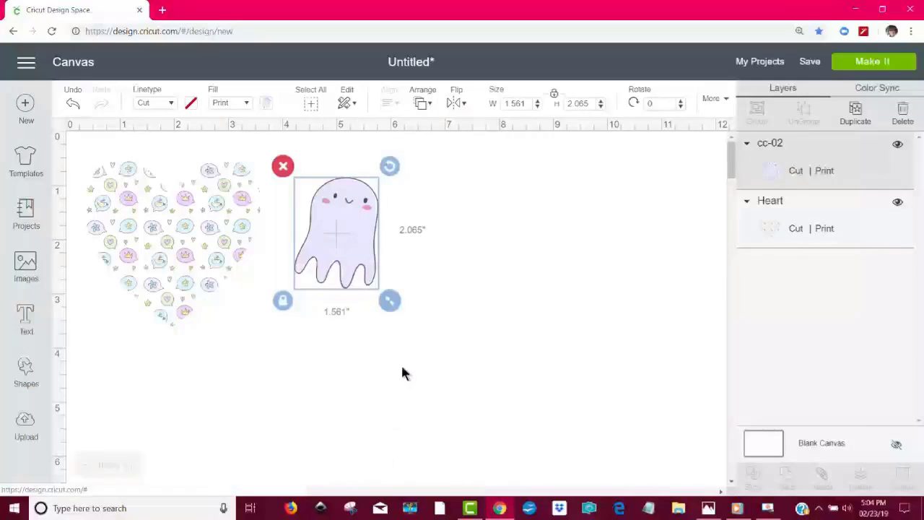
Place the octopus over the patterned heart, shrink it slightly, and center it within the heart
drag(340, 252, 159, 253)
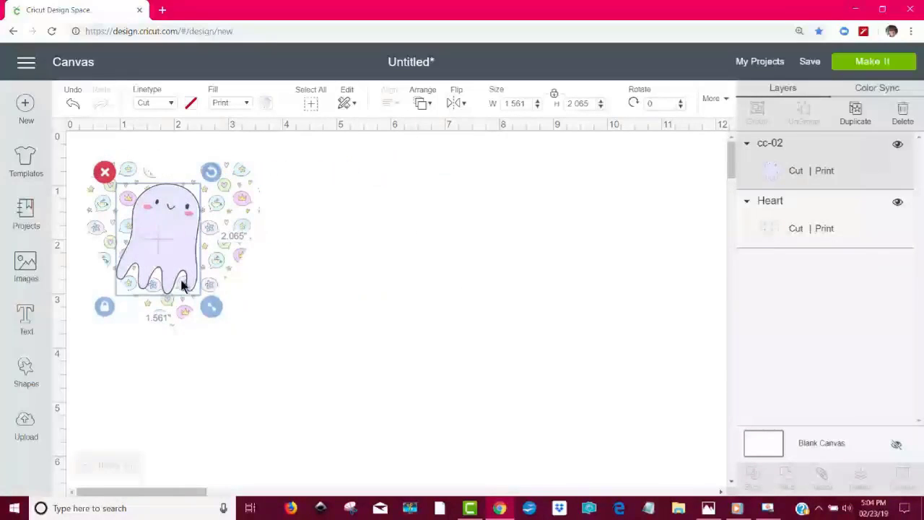
drag(211, 304, 193, 284)
drag(160, 229, 180, 246)
click(315, 290)
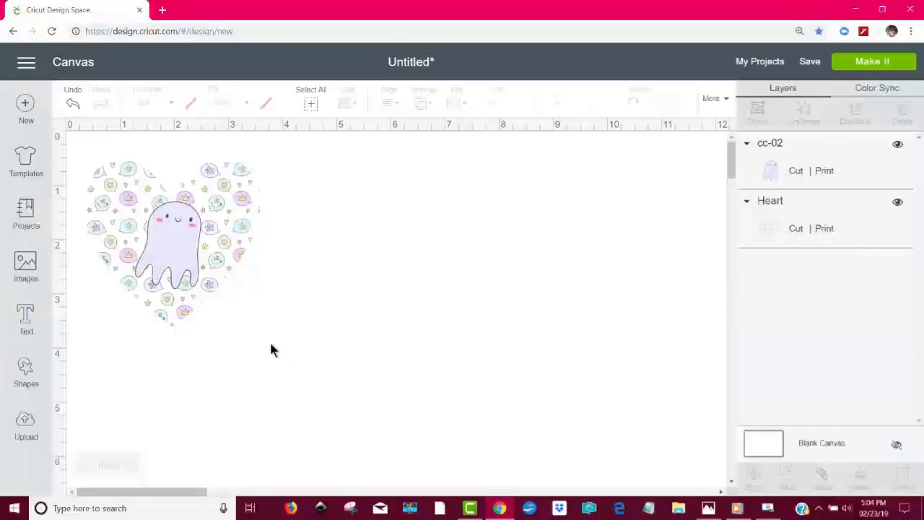
Flatten the octopus and patterned heart together into a single Print Then Cut image
drag(270, 345, 87, 155)
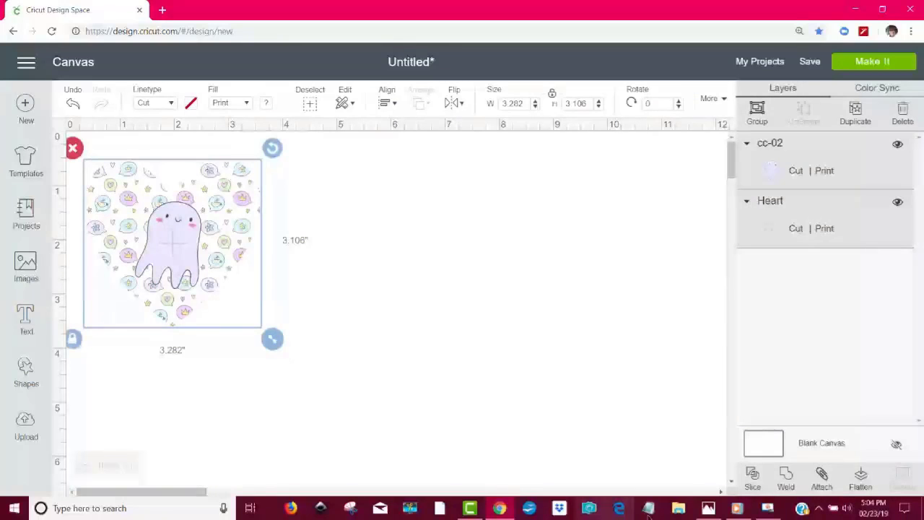
click(861, 482)
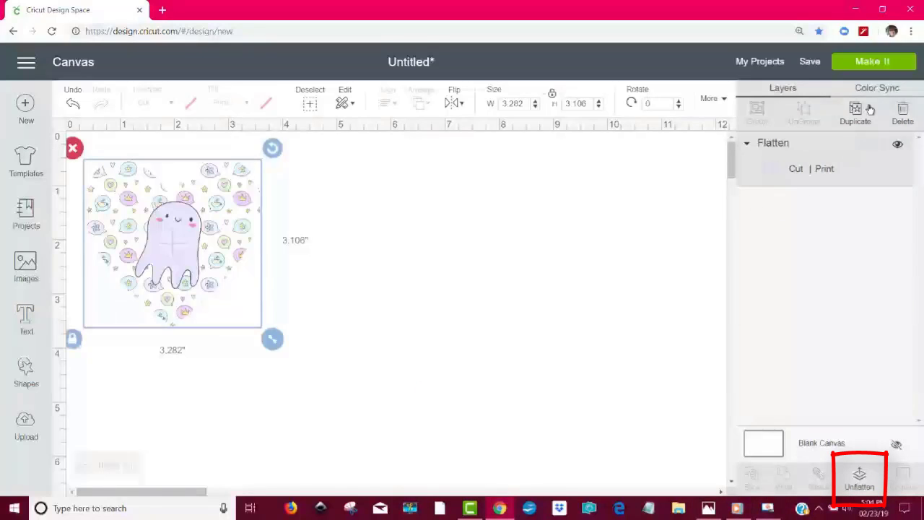
click(885, 65)
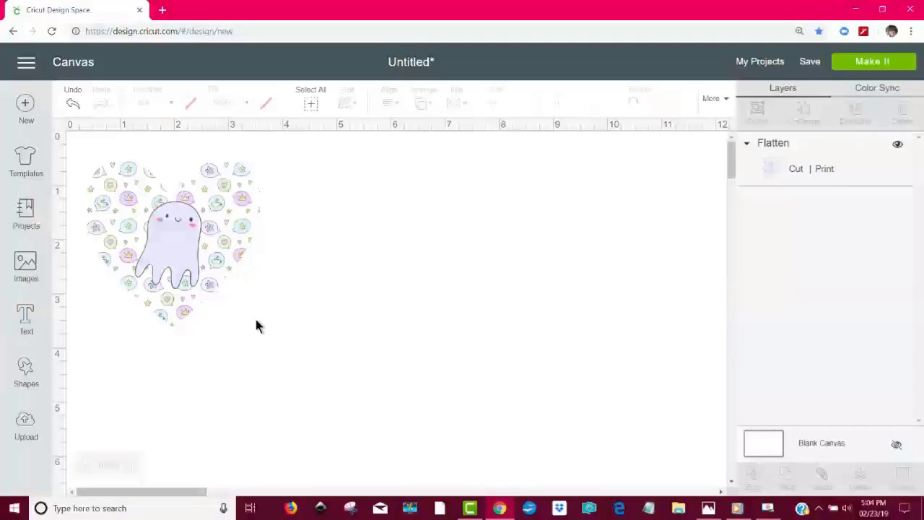
Delete the flattened heart design from the canvas and add the text "SPRING"
drag(256, 320, 90, 137)
key(Delete)
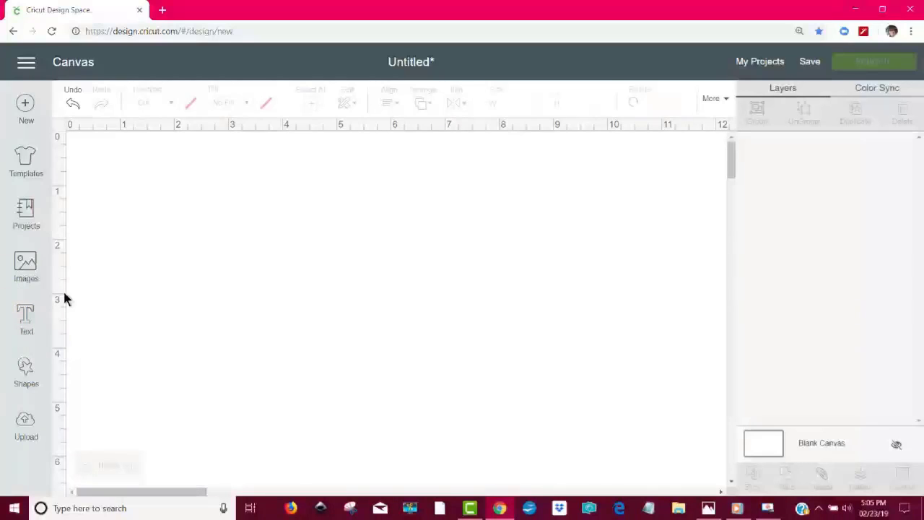
click(22, 314)
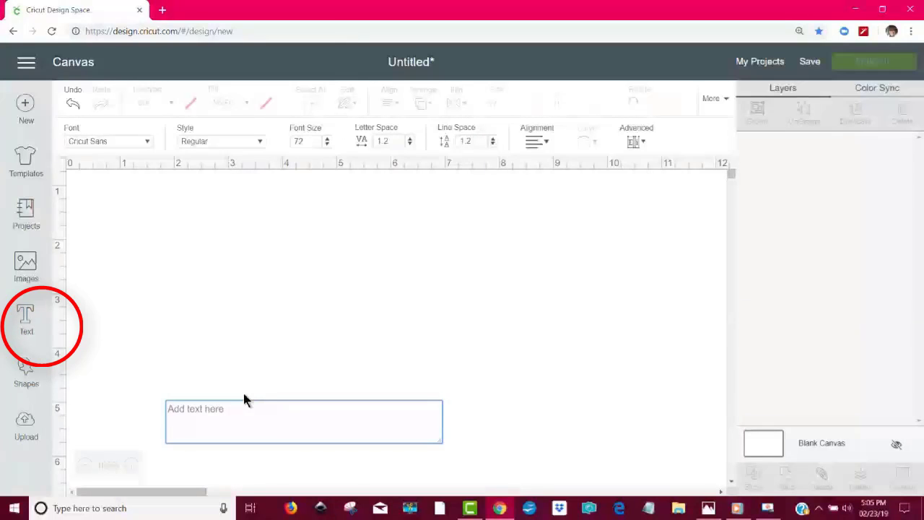
text(SPRING)
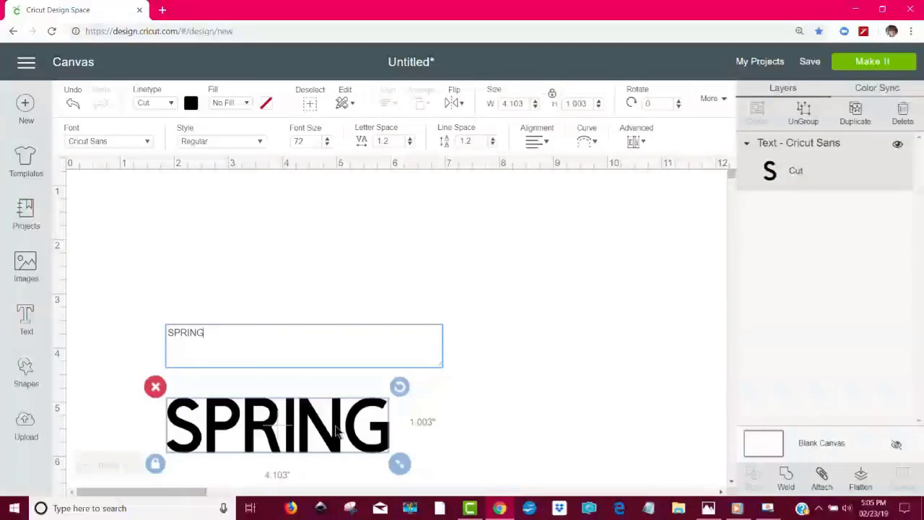
Move the SPRING text higher on the canvas and, with its proportions unlocked, resize it to about 5.34 by 1.91 inches
drag(338, 431, 347, 260)
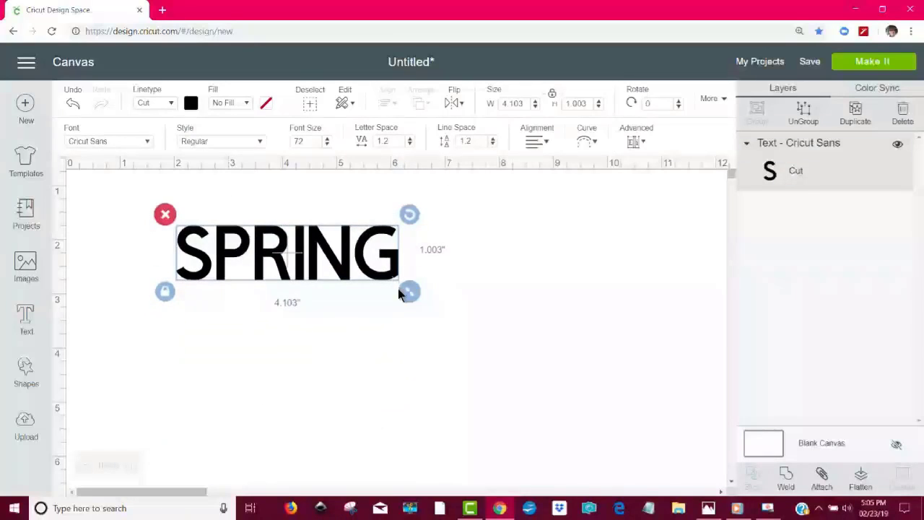
drag(401, 292, 514, 446)
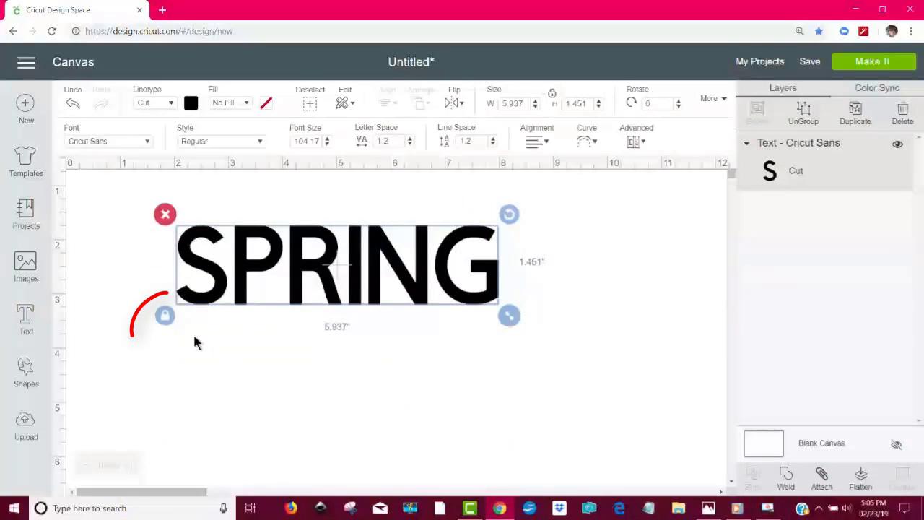
click(165, 315)
drag(505, 318, 474, 342)
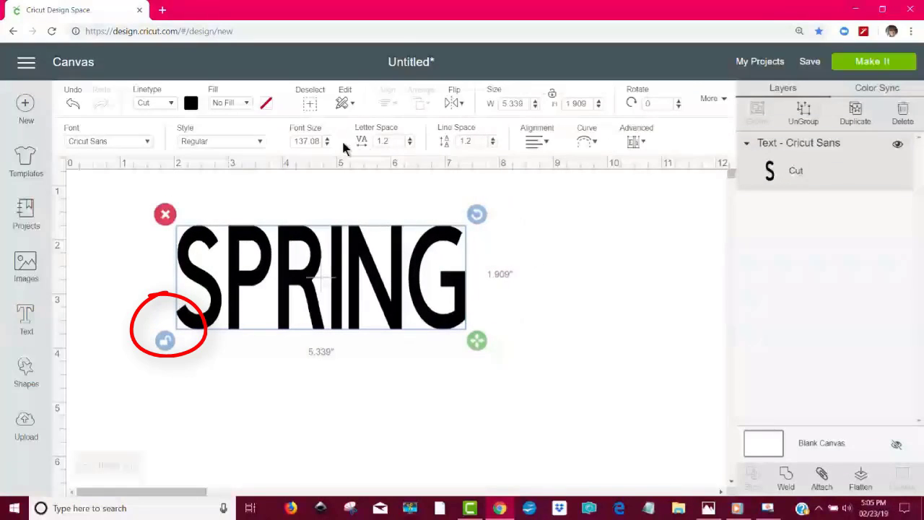
Tighten the SPRING text's letter spacing to 0.3 so the letters sit close together
click(409, 144)
click(410, 144)
click(410, 144)
click(410, 145)
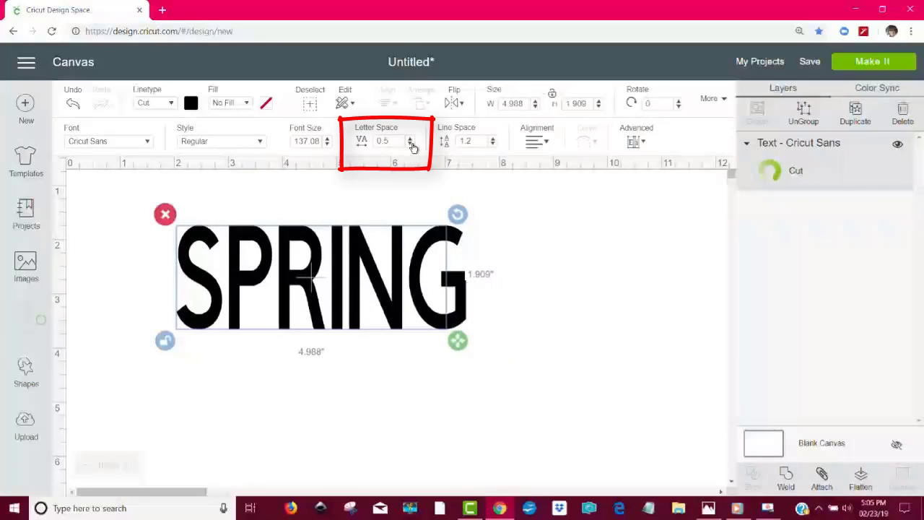
click(411, 145)
click(411, 145)
click(411, 144)
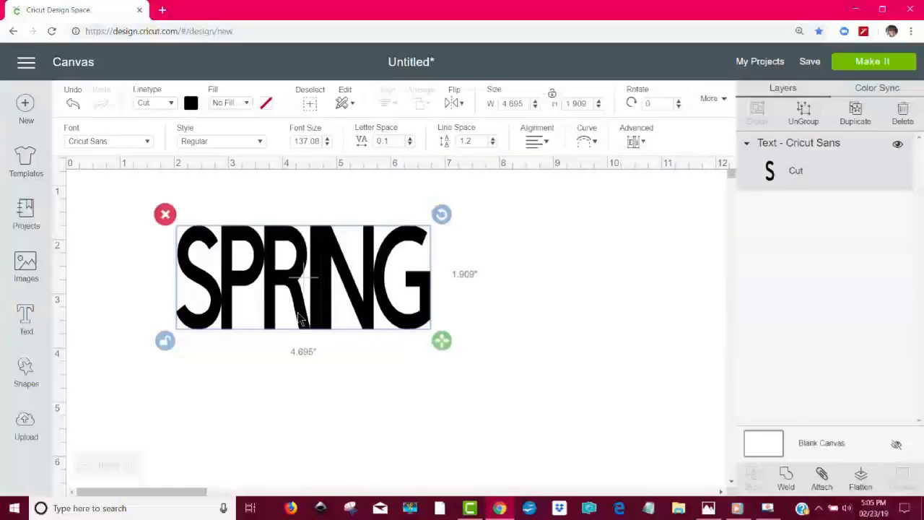
click(409, 138)
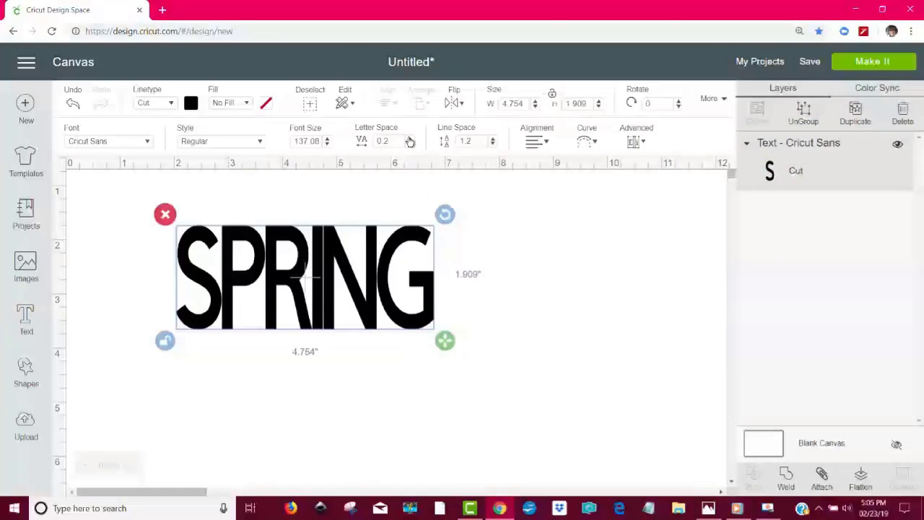
click(409, 139)
click(512, 352)
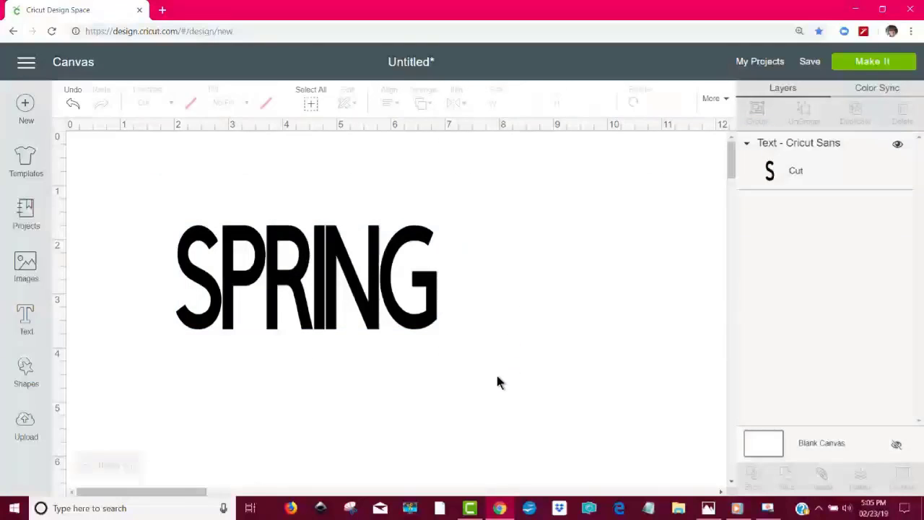
Change the SPRING text's fill to Print with the Pattern type and apply the uploaded speech bubbles pattern
drag(497, 366, 87, 208)
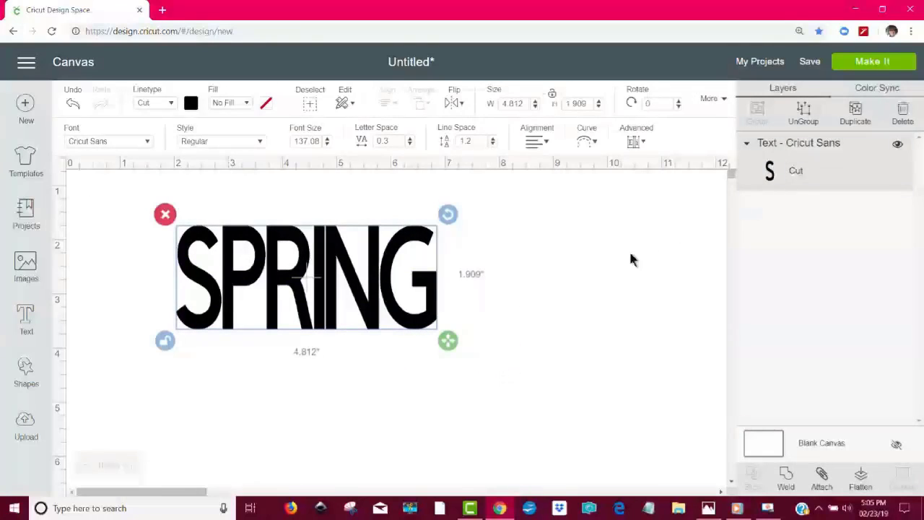
click(246, 103)
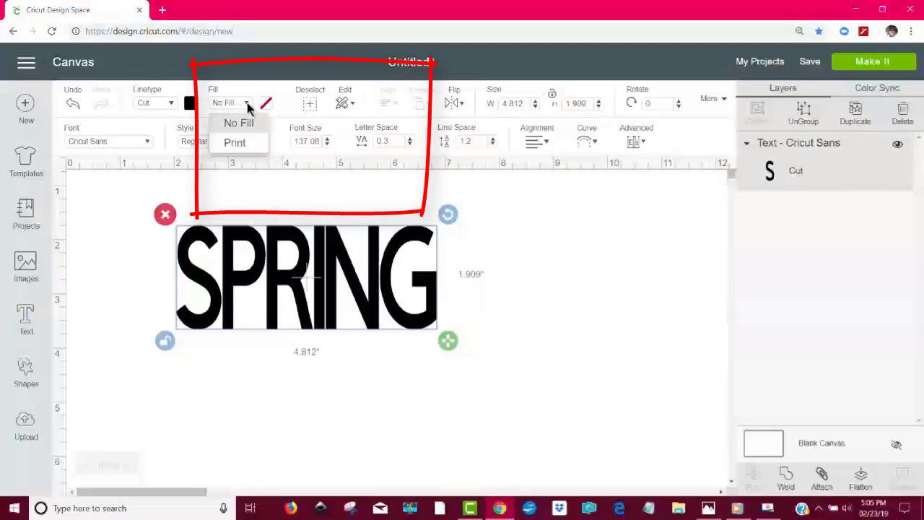
click(235, 143)
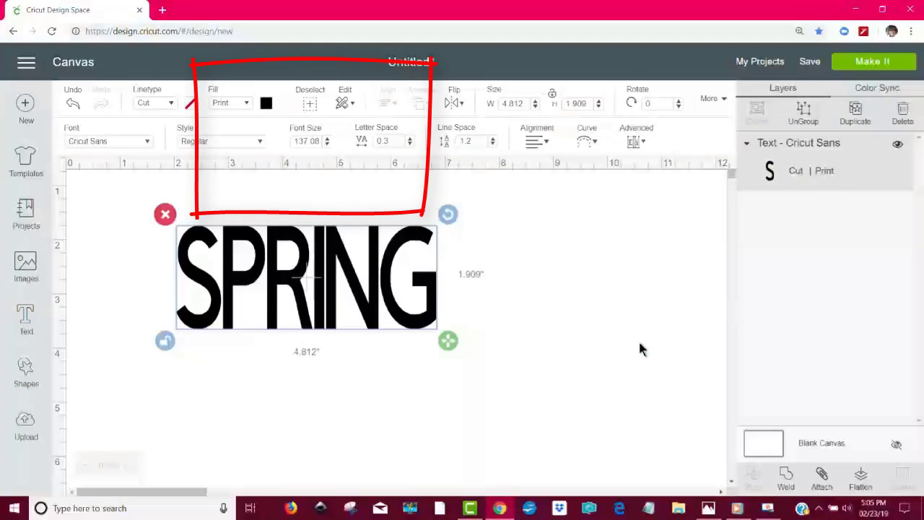
click(266, 104)
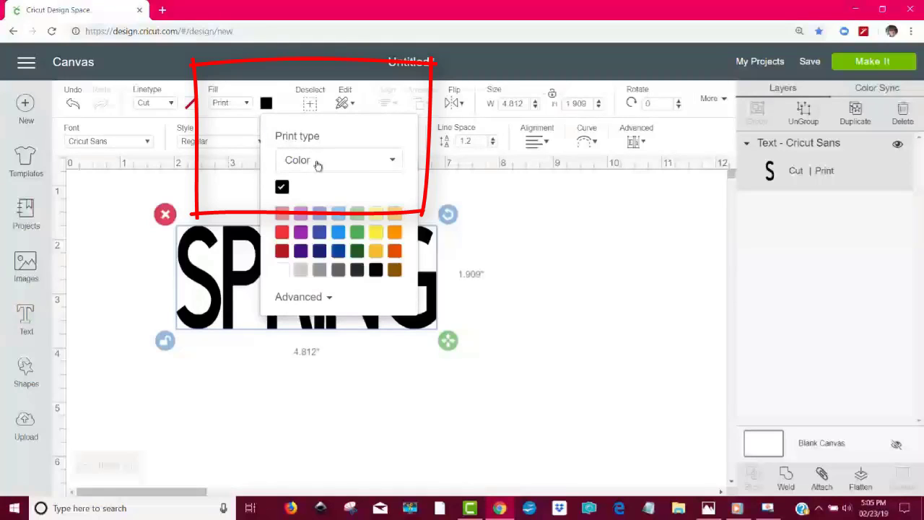
click(390, 160)
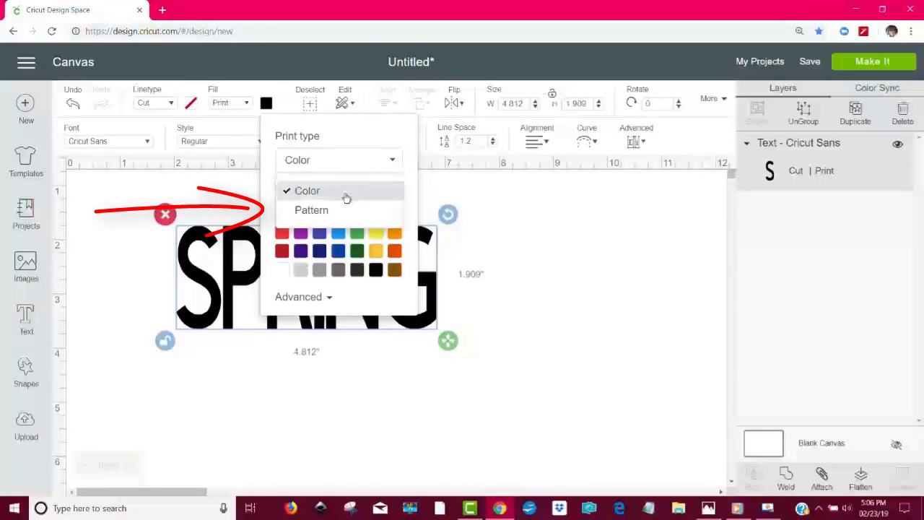
click(326, 210)
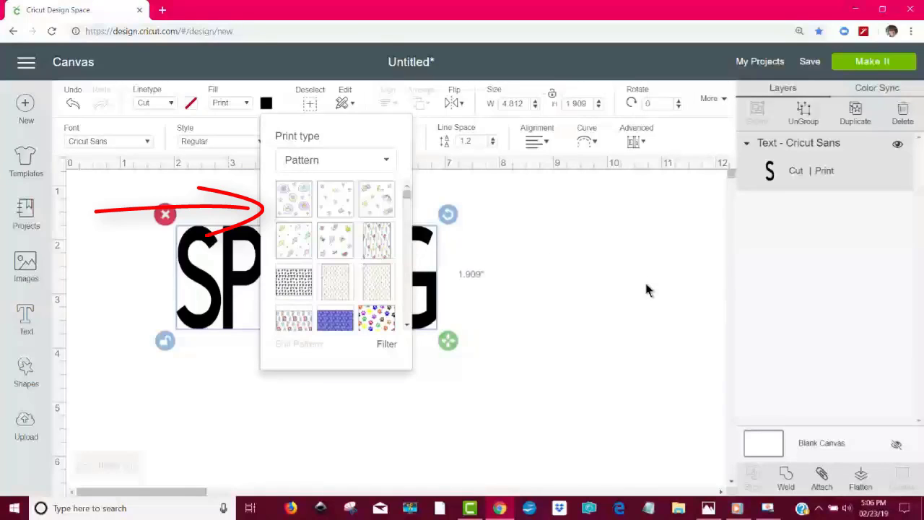
click(300, 208)
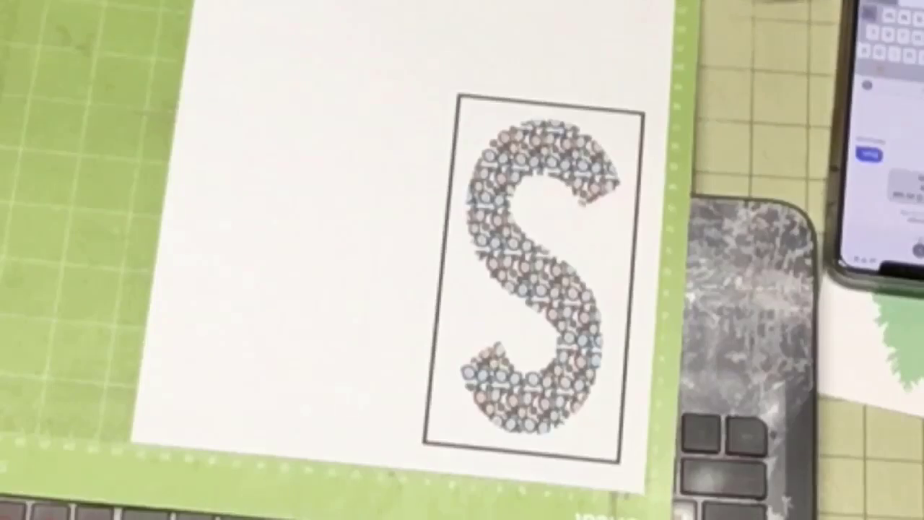